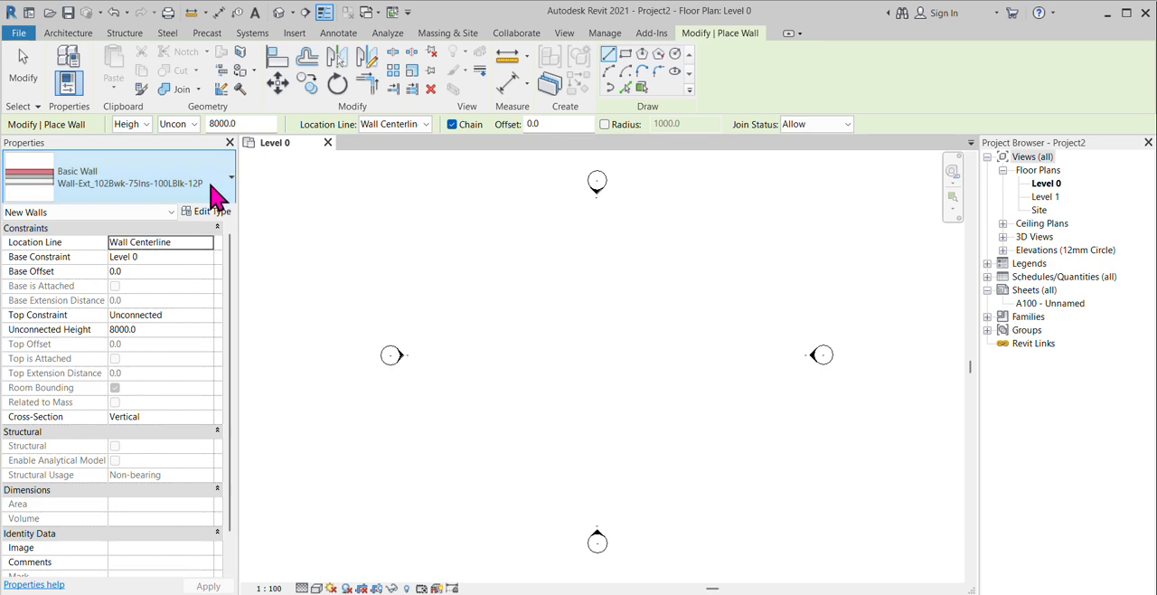
# Step: Draw a rectangle of exterior walls about 7210 by 5110 mm inside, with the top constrained up to Level 1
pyautogui.click(209, 317)
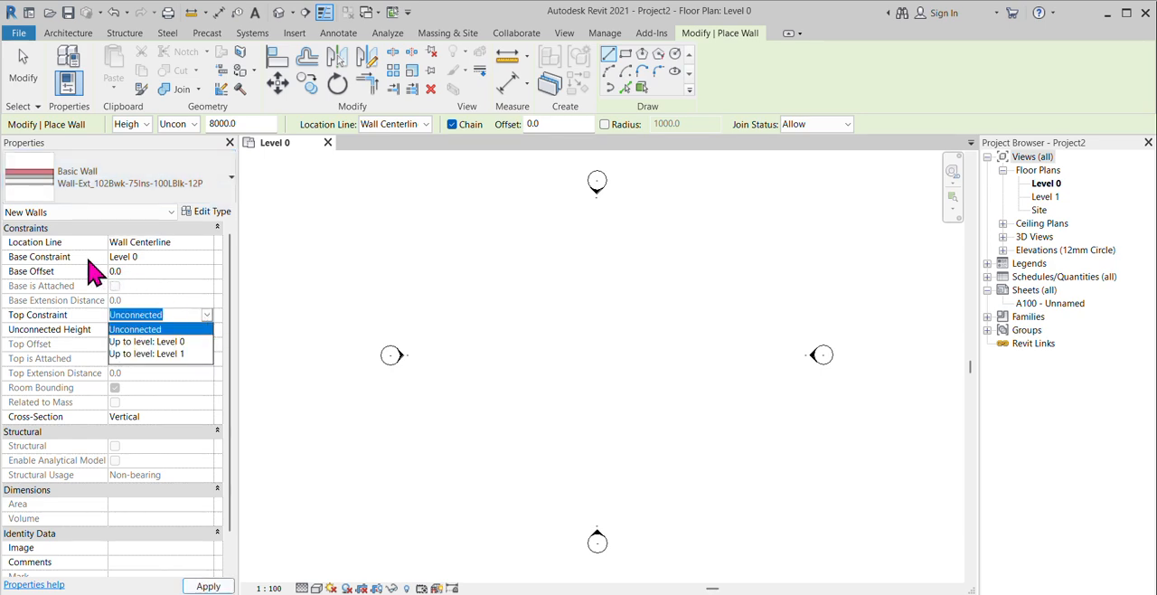
pyautogui.click(181, 353)
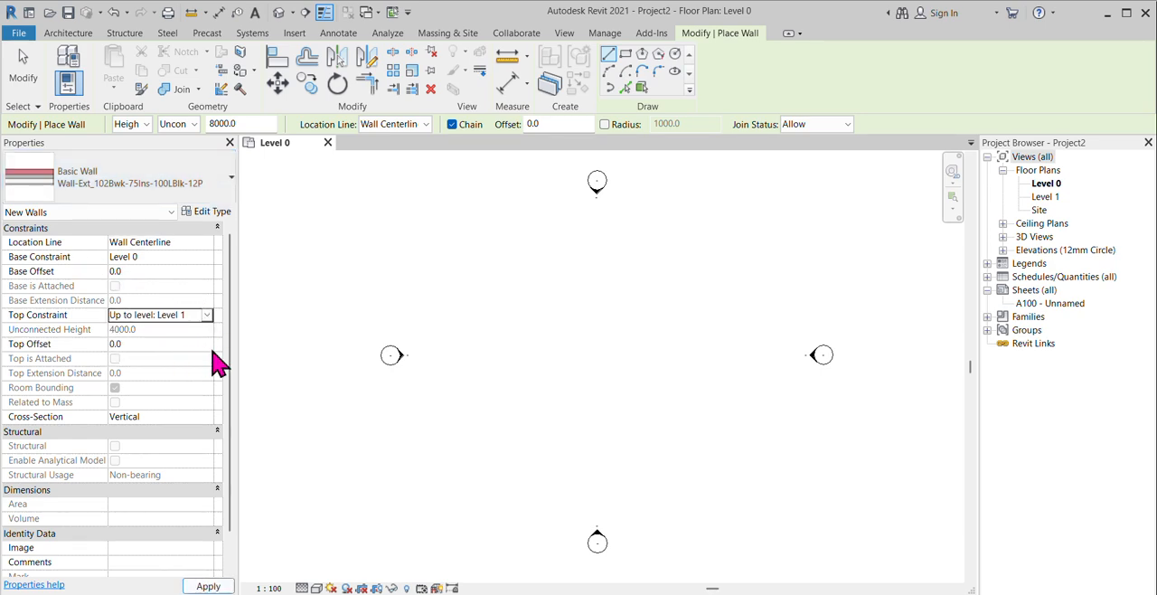
pyautogui.click(625, 54)
pyautogui.click(549, 313)
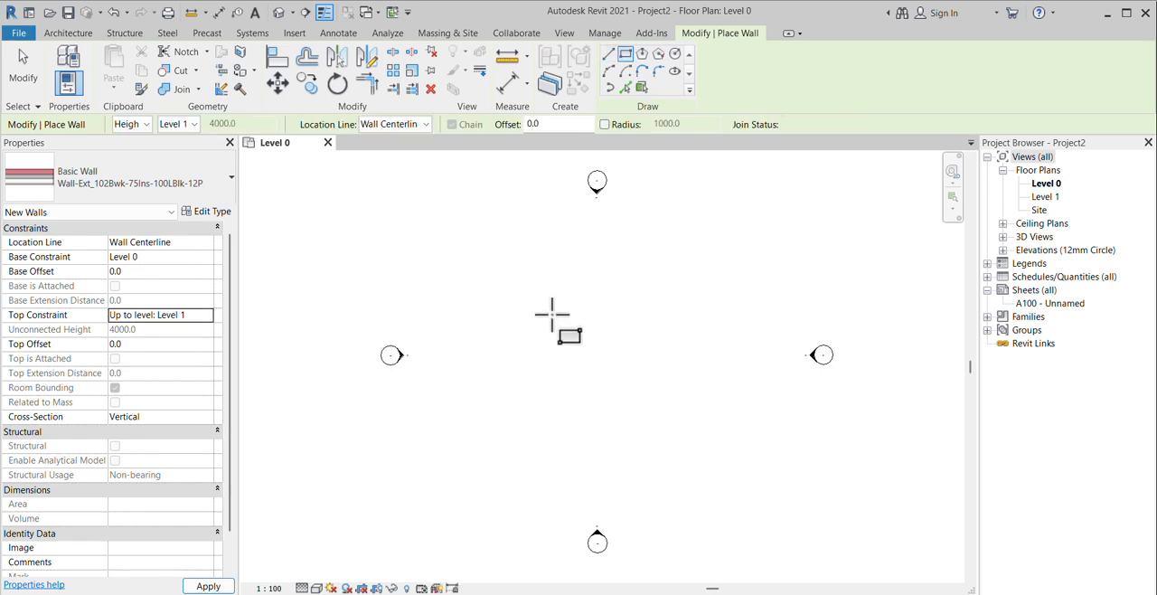
pyautogui.click(672, 398)
pyautogui.scroll(2, 669, 342)
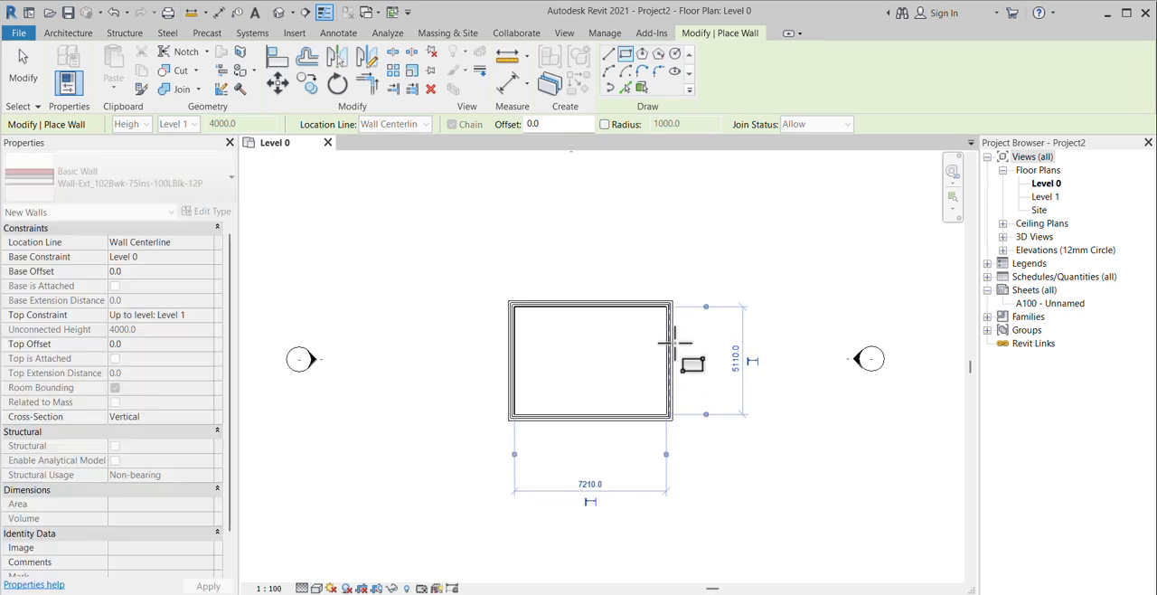
pyautogui.click(23, 68)
# Step: Set the clear horizontal distance between the two side walls to 6000 mm by moving the right-hand wall
pyautogui.scroll(1, 651, 390)
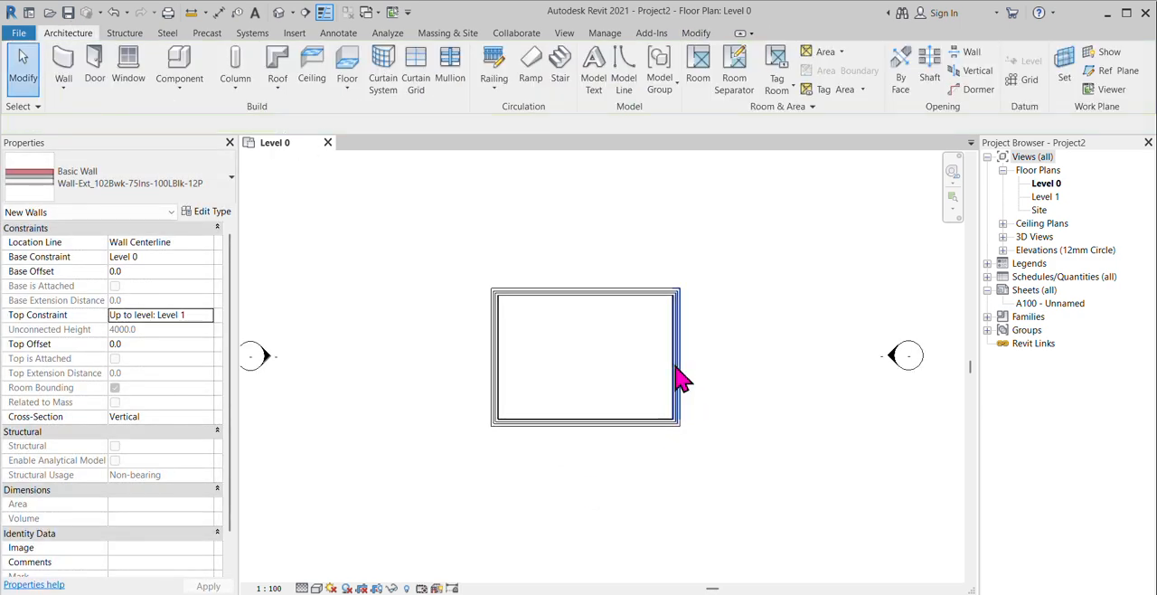
pyautogui.click(680, 381)
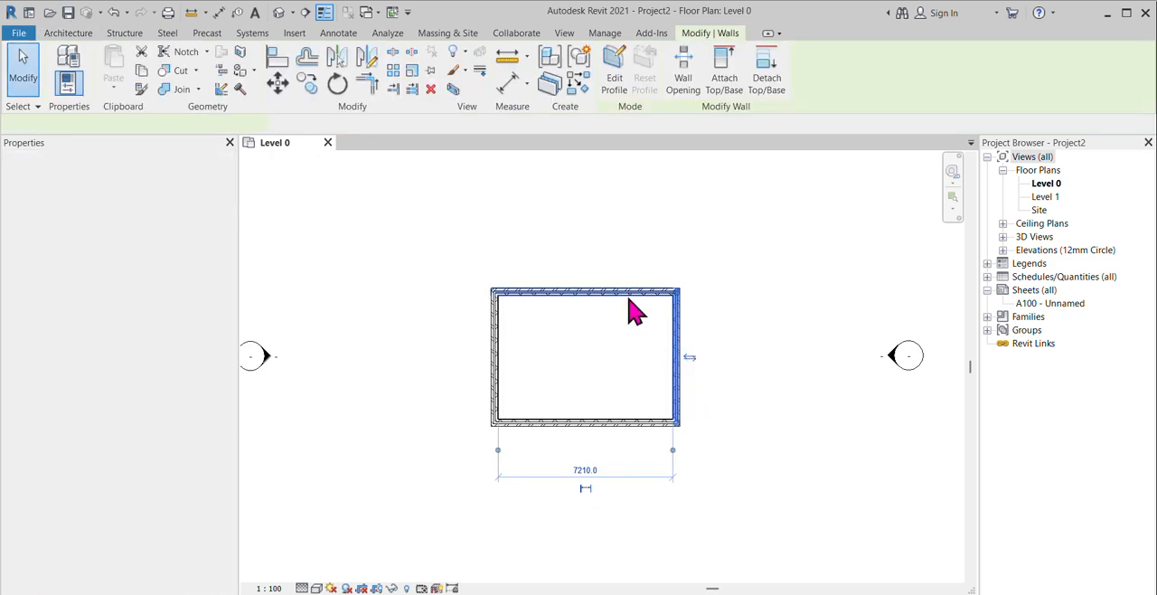
pyautogui.click(583, 471)
pyautogui.write('6000')
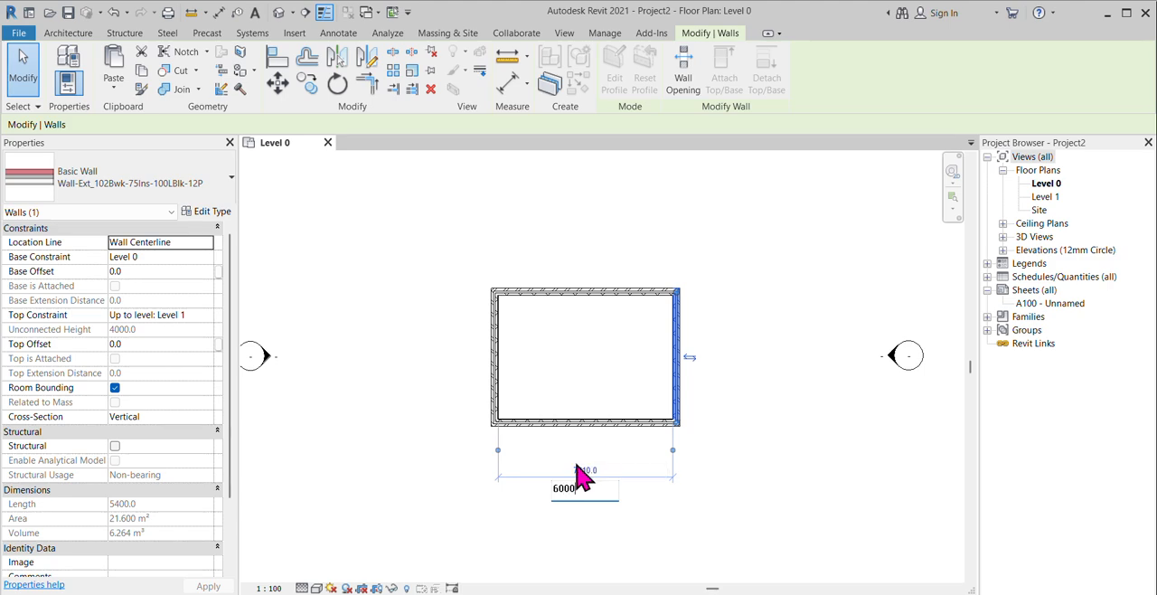
pyautogui.press('Return')
# Step: Set the clear vertical distance between the upper and lower walls to 4000 mm by moving the lower wall
pyautogui.click(627, 422)
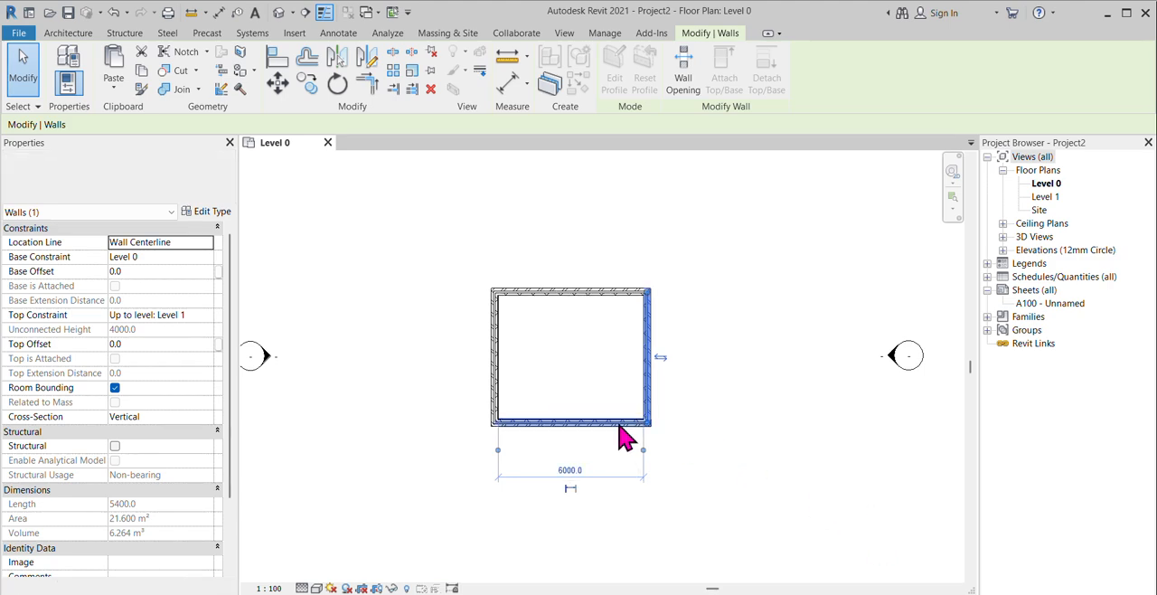
pyautogui.click(433, 353)
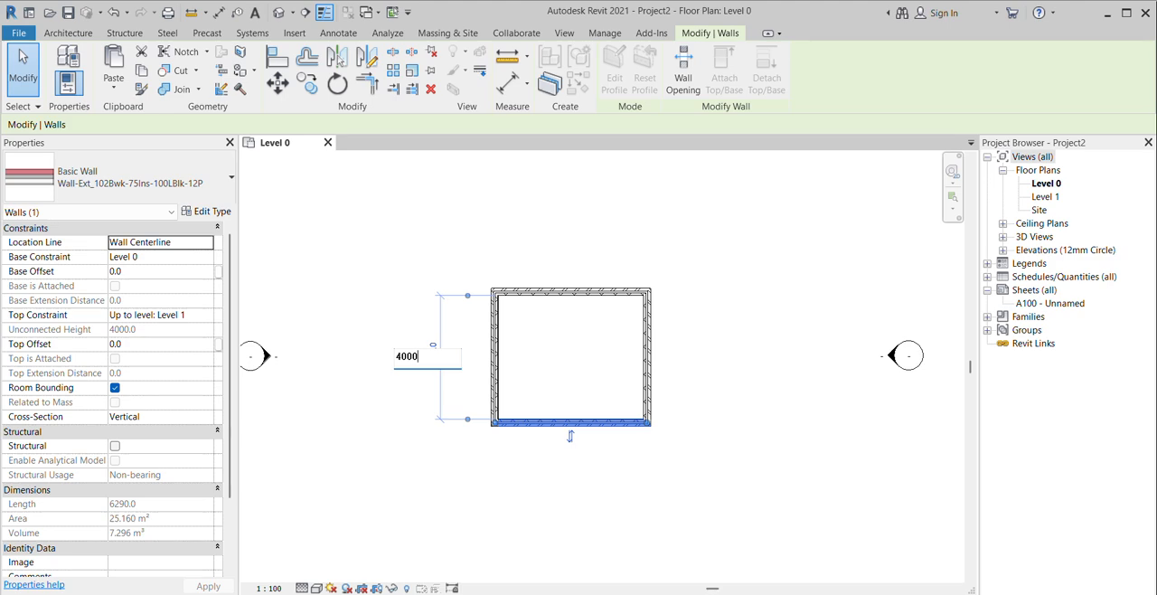
pyautogui.press('Return')
pyautogui.scroll(3, 554, 380)
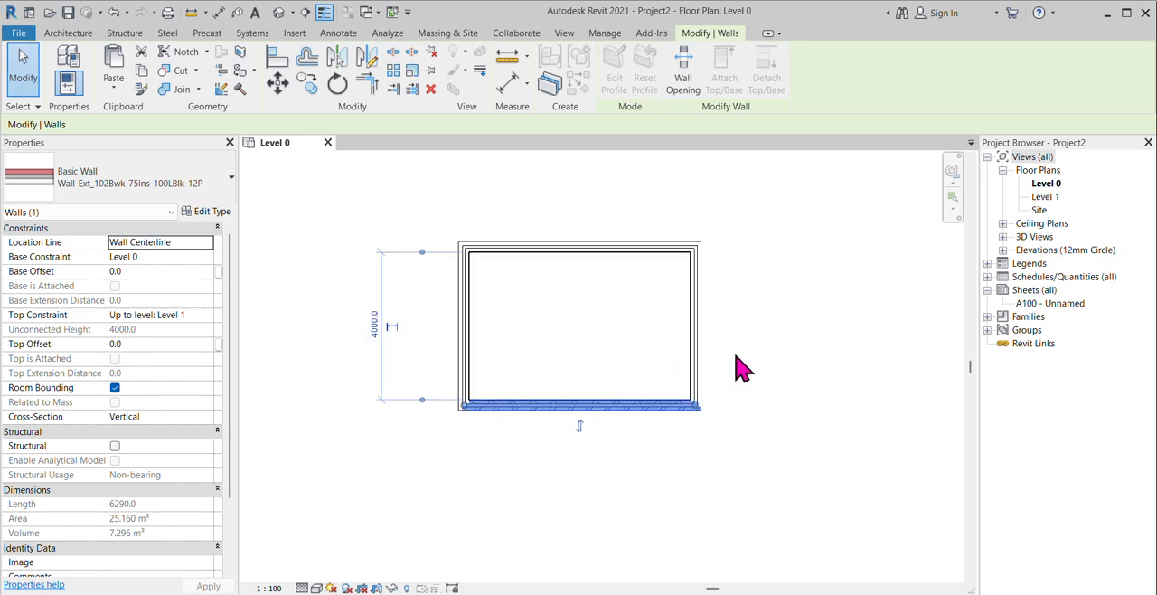
pyautogui.click(731, 354)
# Step: Start a structural floor and duplicate the Floor-Grnd-Susp_65Scr-80Ins-100Blk-75PC type as "FL-200 MM"
pyautogui.scroll(1, 545, 247)
pyautogui.scroll(1, 553, 260)
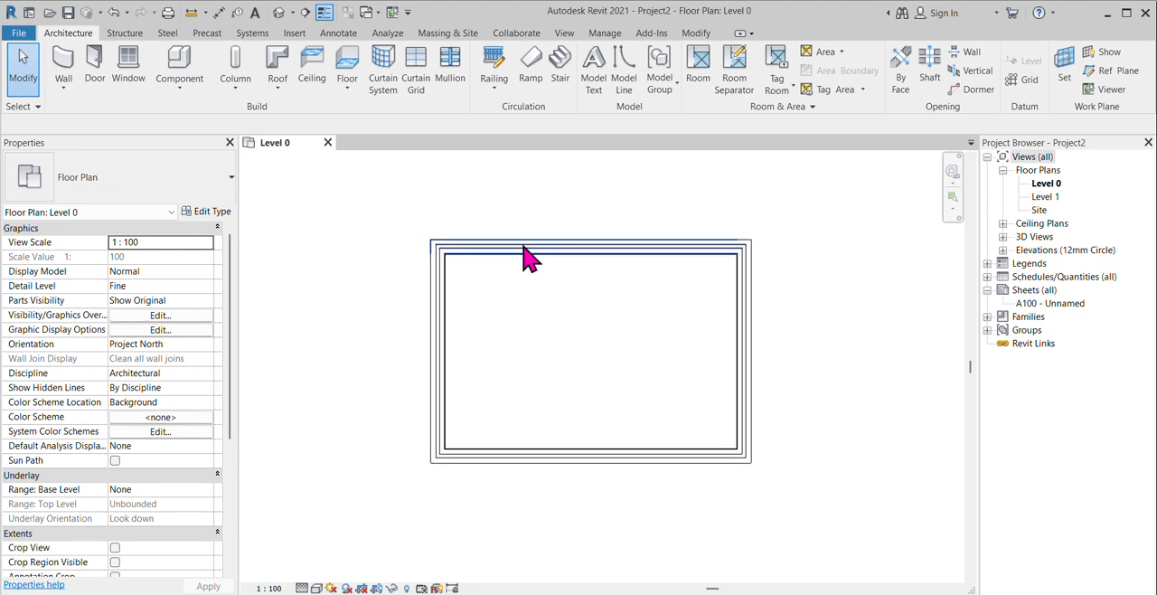
pyautogui.click(348, 90)
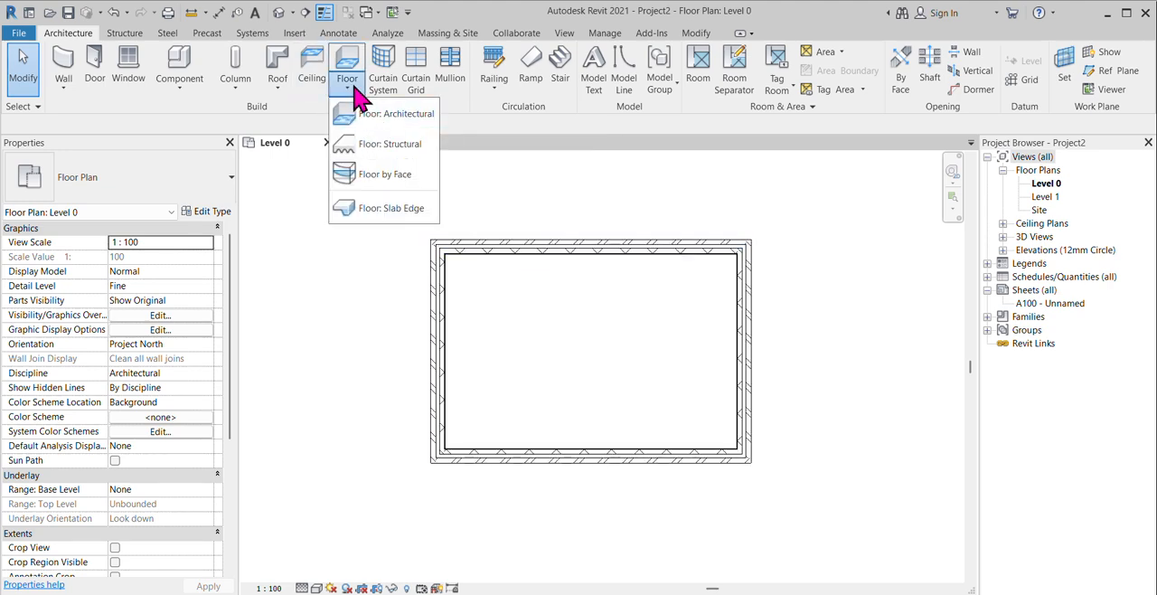
pyautogui.click(407, 149)
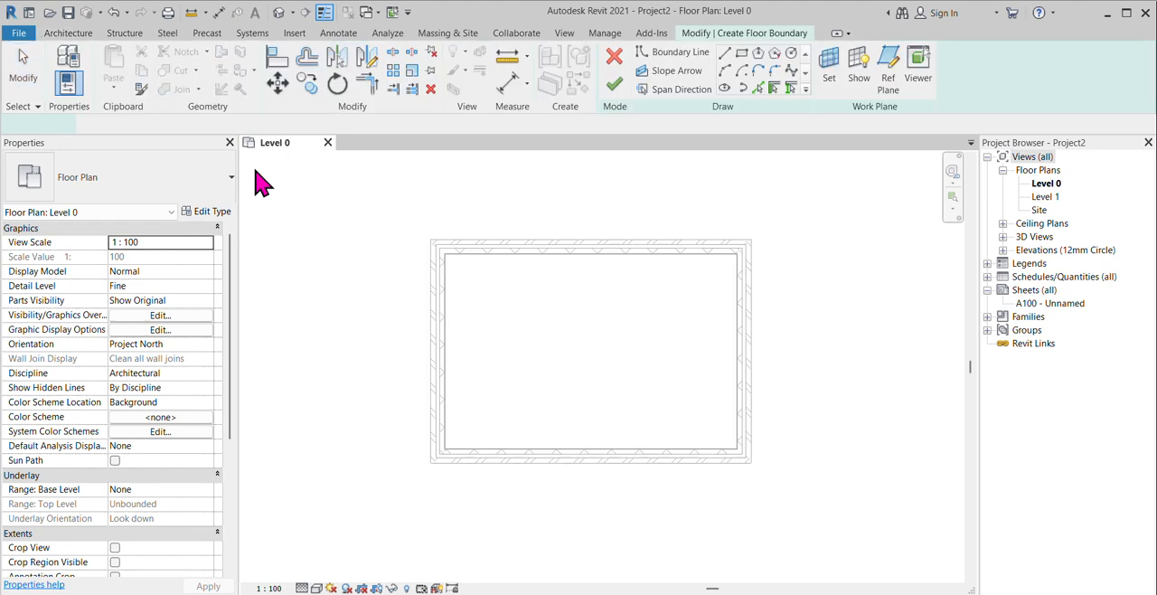
pyautogui.click(216, 193)
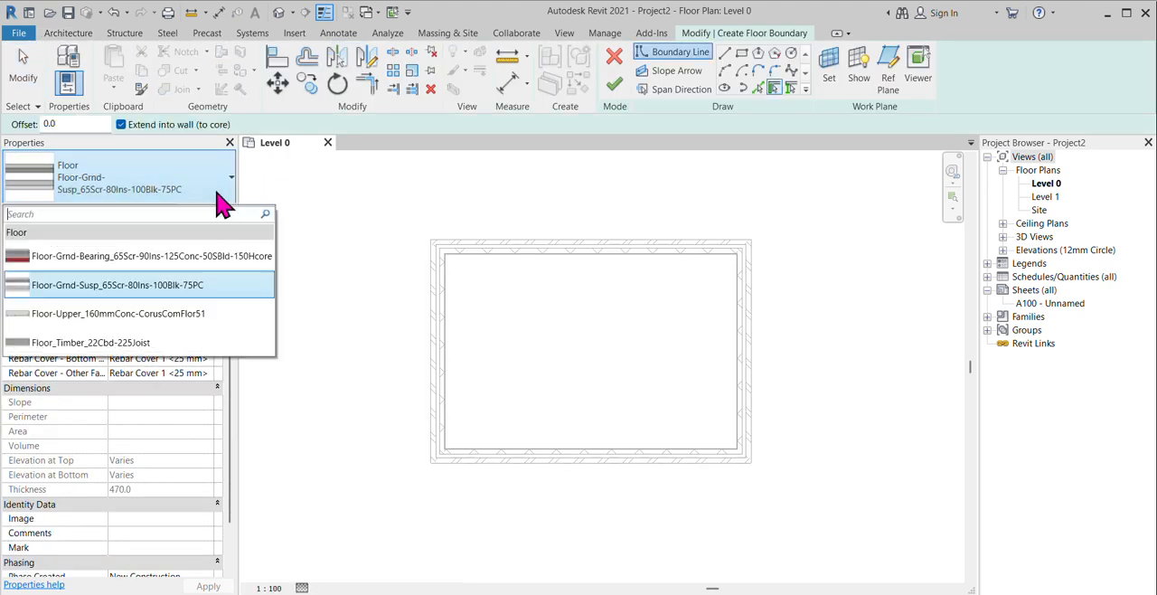
pyautogui.click(217, 185)
pyautogui.click(217, 185)
pyautogui.click(217, 186)
pyautogui.click(208, 212)
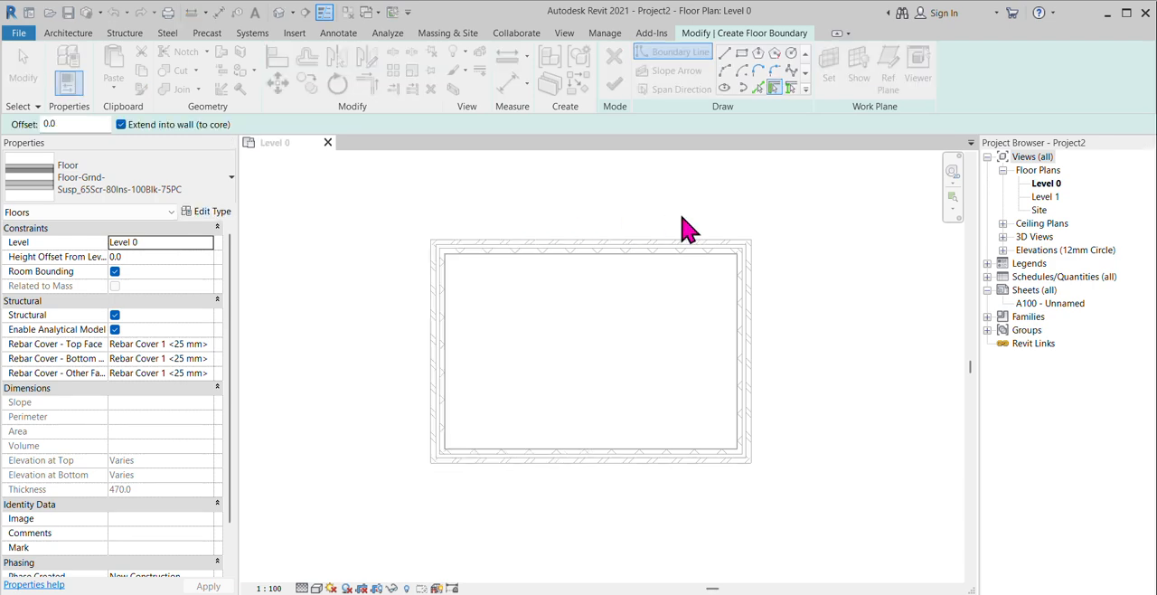
pyautogui.click(398, 100)
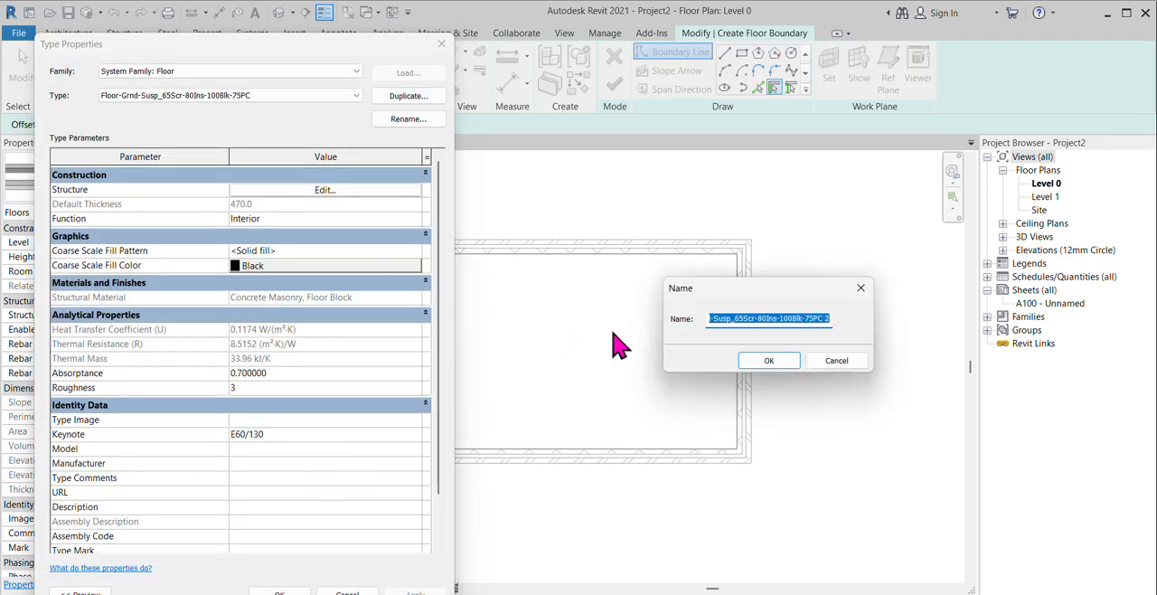
pyautogui.write('FL-200 MM')
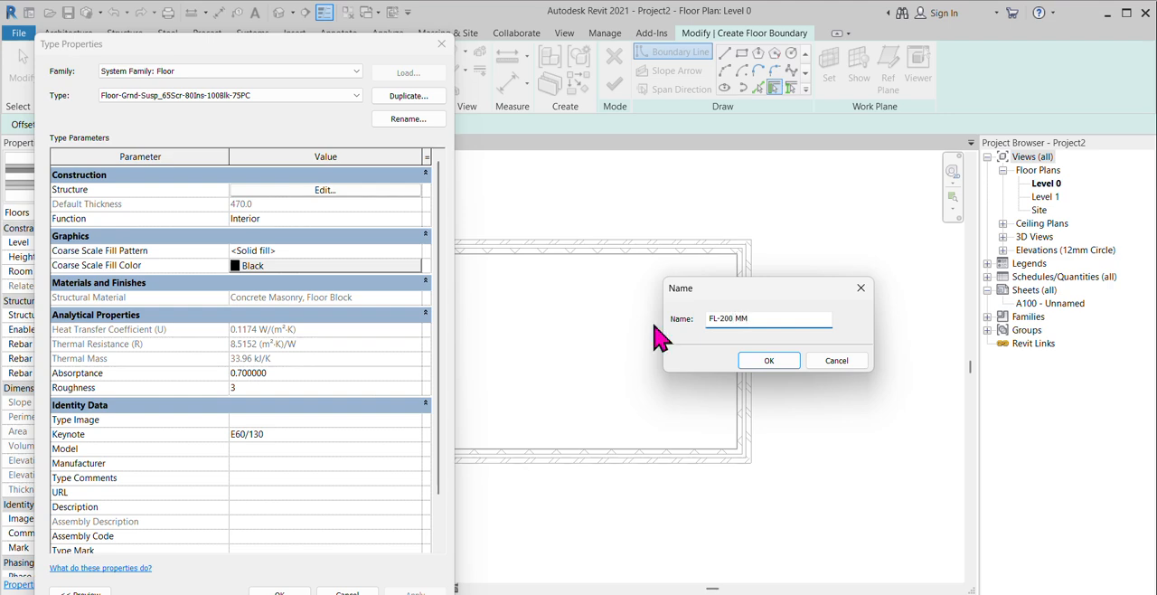
pyautogui.click(768, 359)
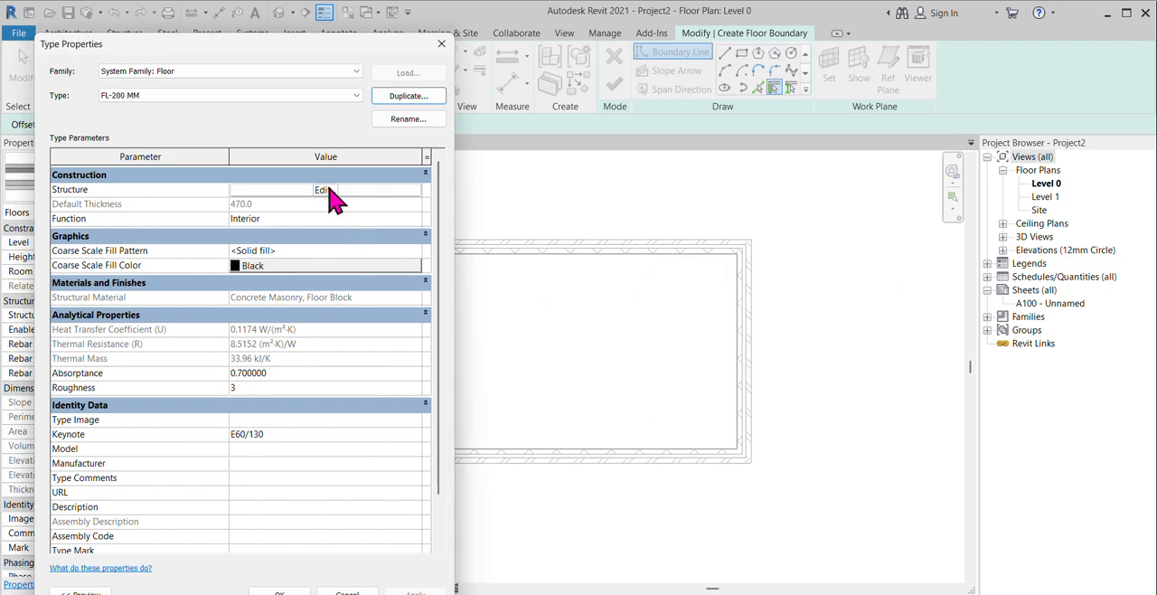
# Step: Set the FL-200 MM layer thicknesses to 10 mm finish, 10 mm rigid insulation, 50 mm air, 50 mm concrete masonry and 80 mm precast concrete
pyautogui.click(331, 191)
pyautogui.click(258, 229)
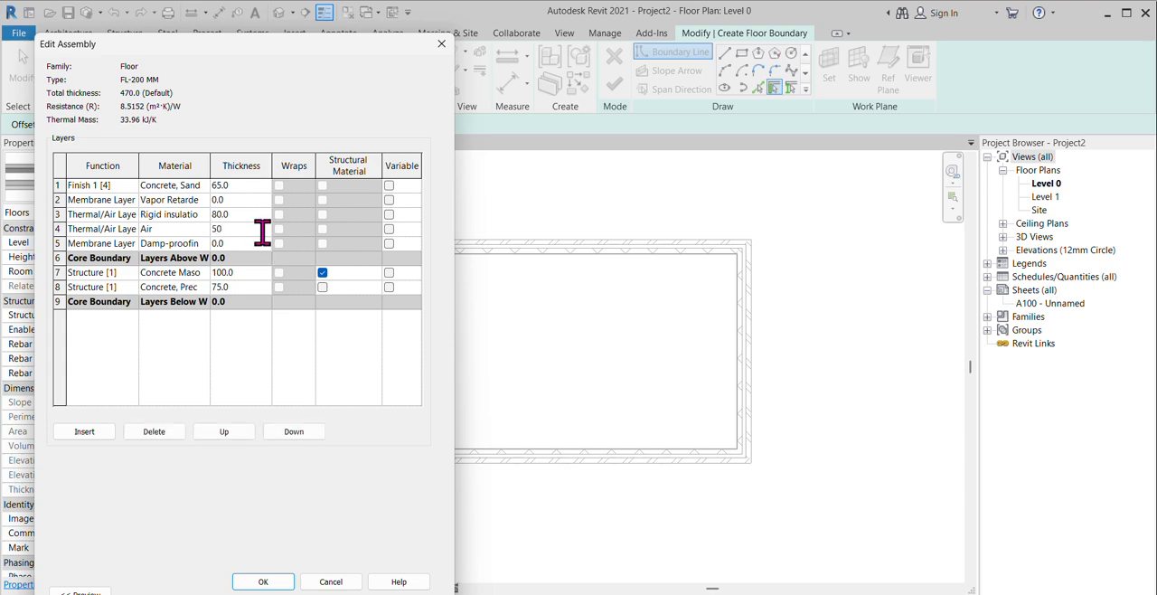
pyautogui.click(252, 272)
pyautogui.click(261, 325)
pyautogui.click(247, 214)
pyautogui.click(250, 185)
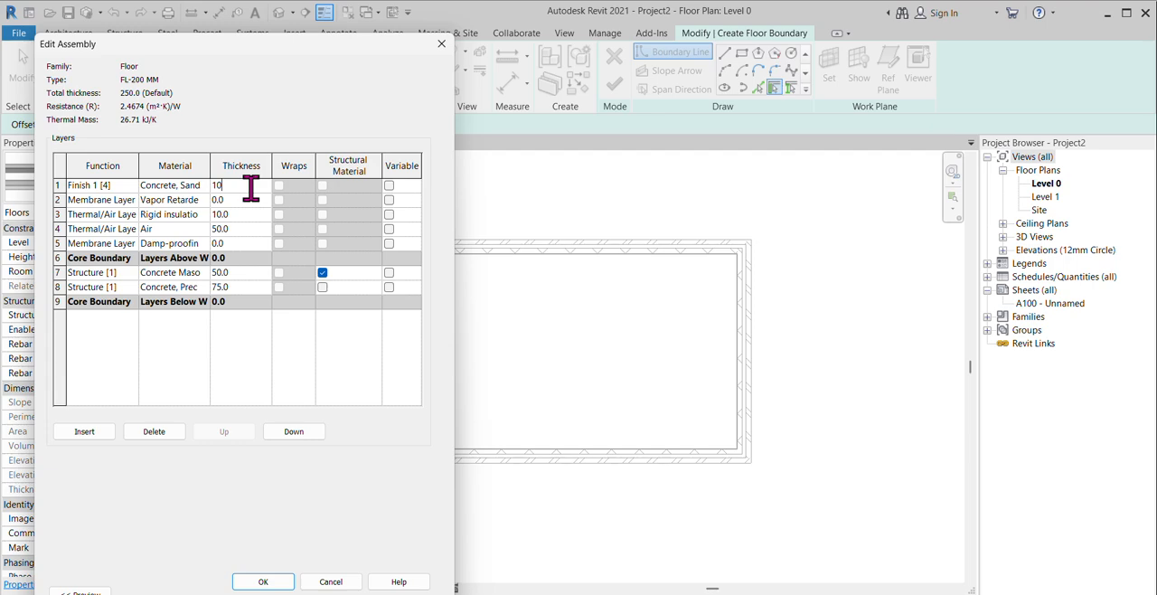
pyautogui.click(262, 355)
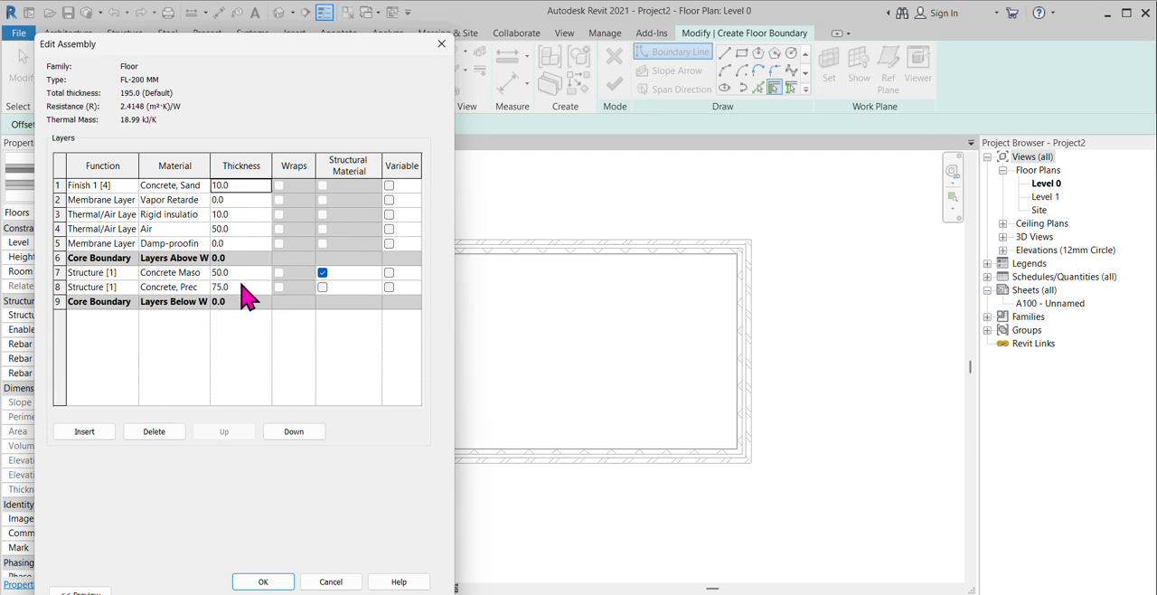
pyautogui.click(240, 286)
pyautogui.click(256, 363)
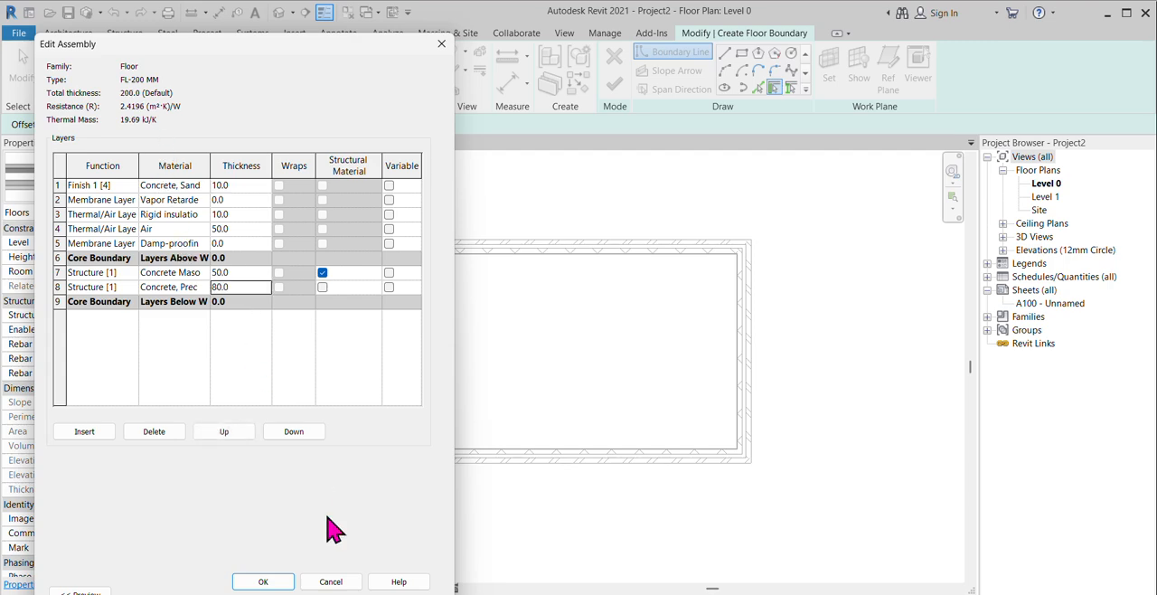
pyautogui.click(271, 581)
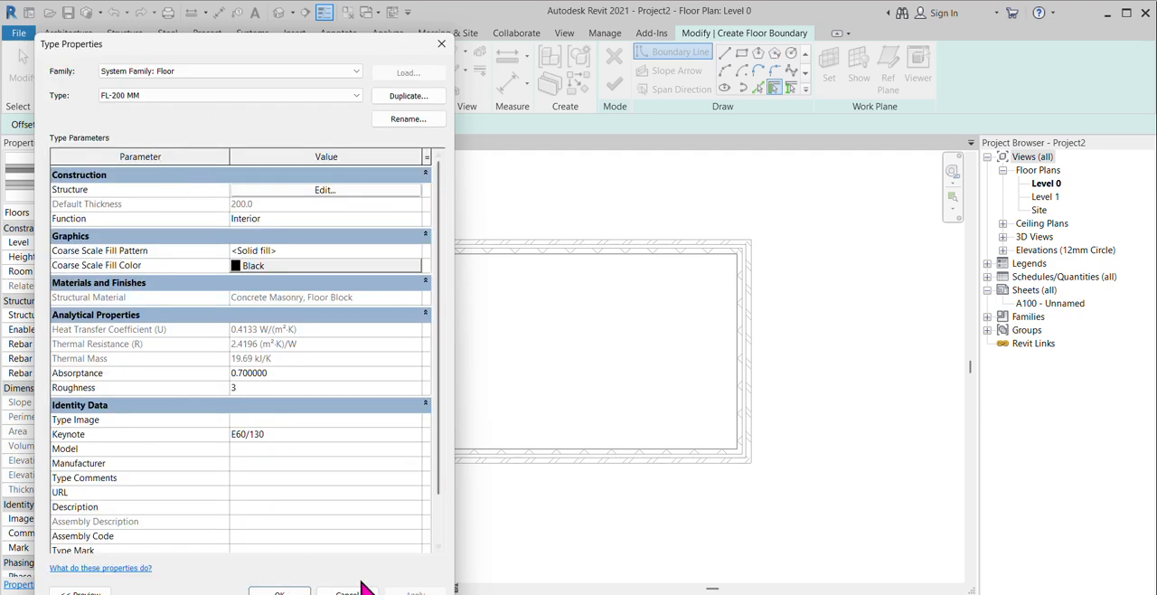
pyautogui.click(279, 591)
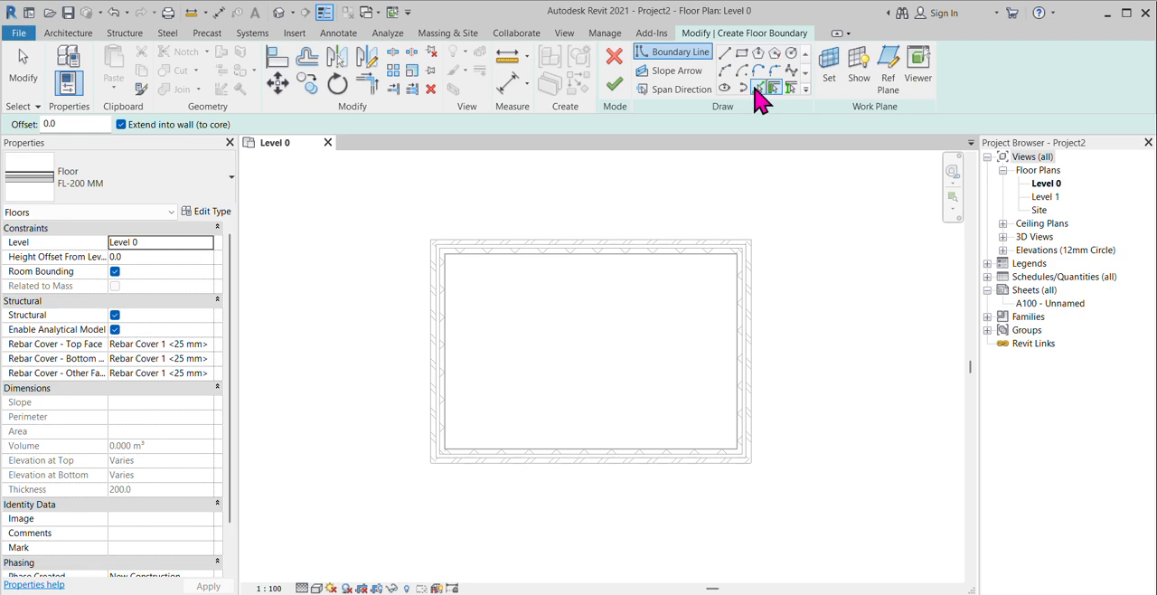
# Step: Create the floor by picking the four outer wall faces as its boundary lines and finishing the sketch
pyautogui.click(757, 87)
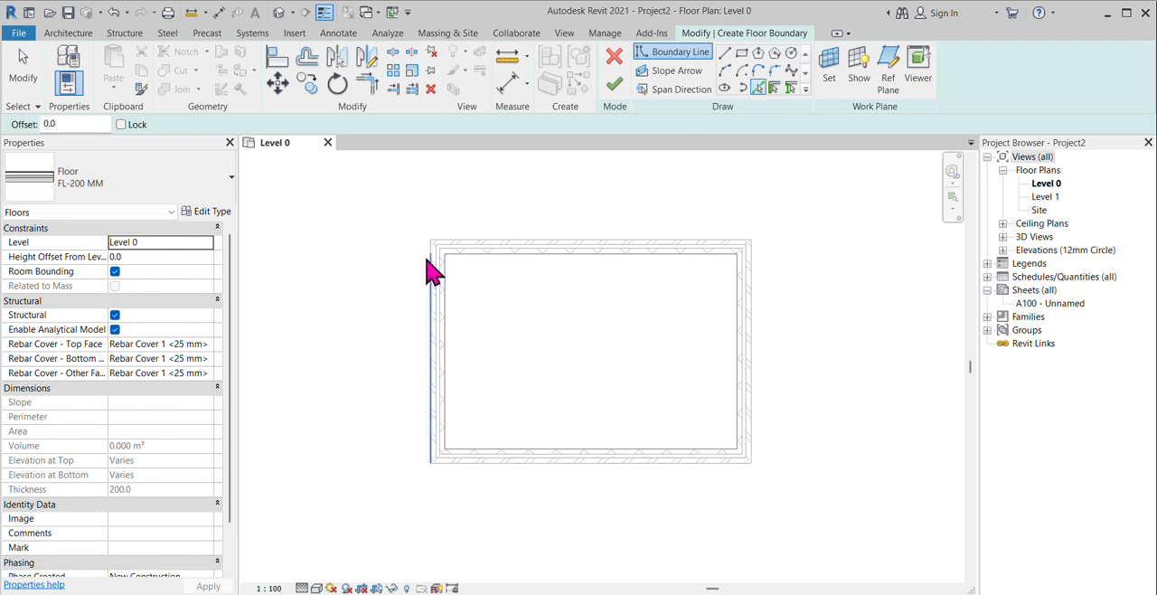
pyautogui.click(432, 271)
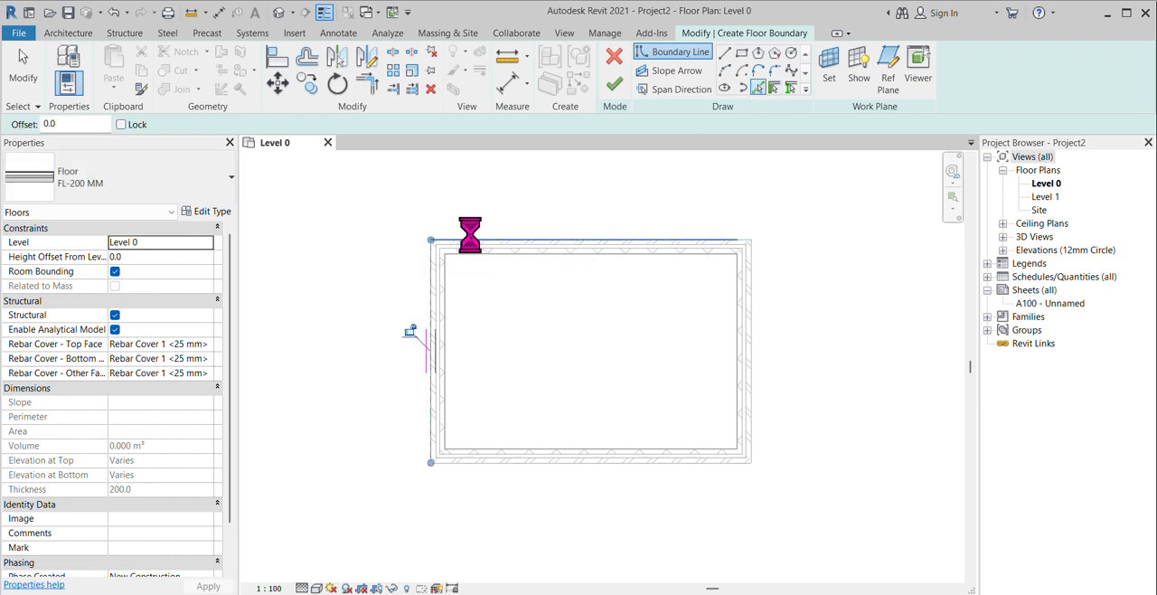
pyautogui.click(469, 239)
pyautogui.click(753, 310)
pyautogui.click(711, 482)
pyautogui.click(614, 84)
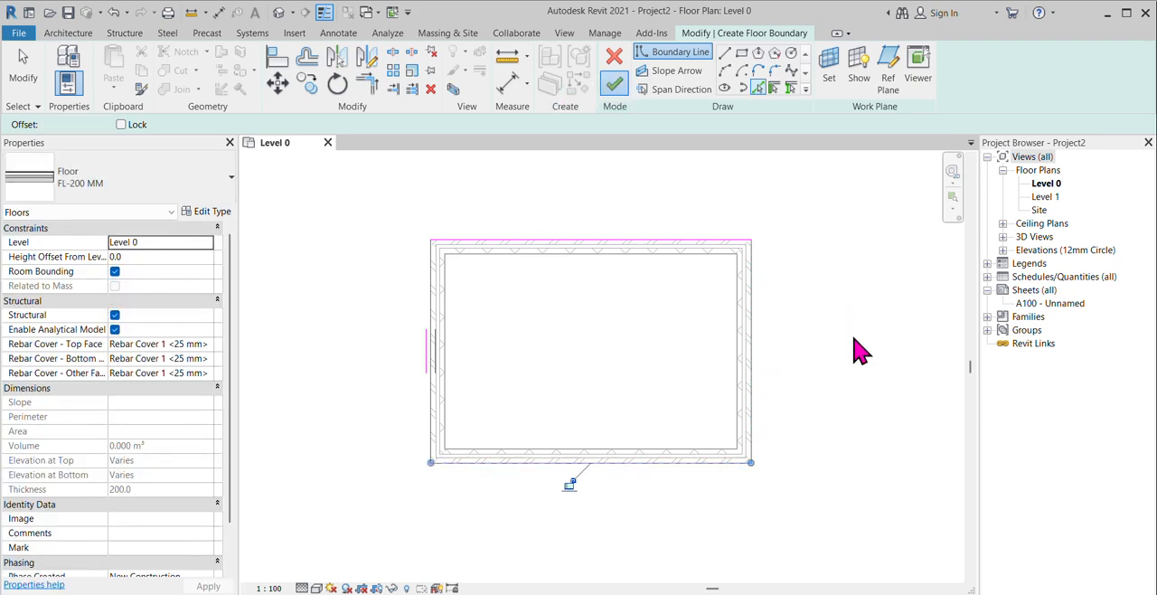
pyautogui.click(854, 349)
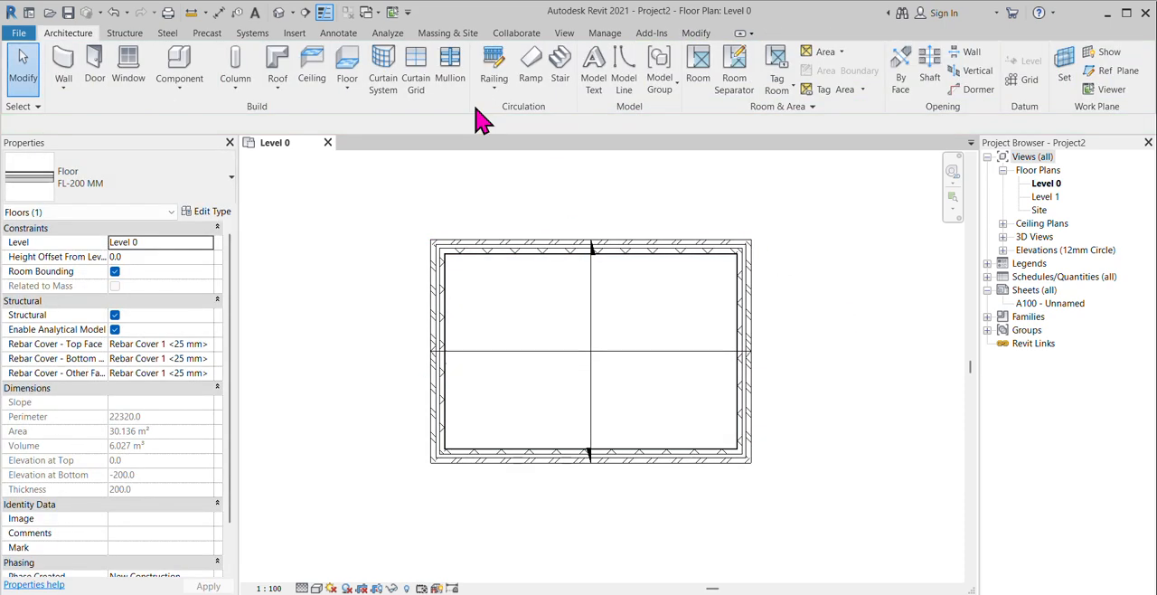
# Step: Show the model in 3D and examine the layer structure of the back brick wall's type with the section preview
pyautogui.click(280, 13)
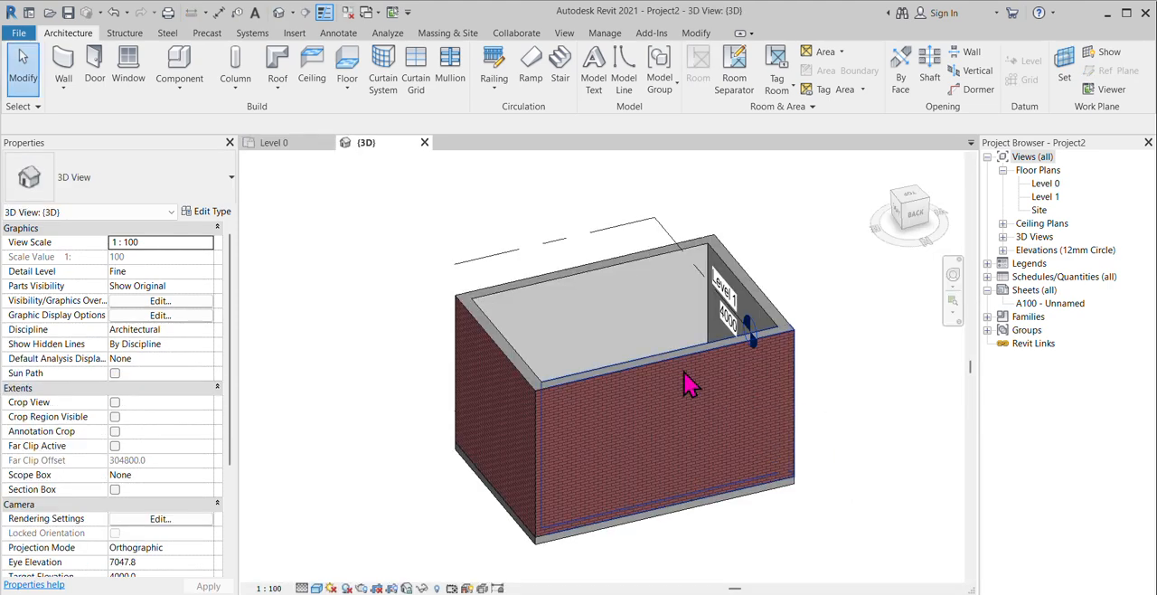
pyautogui.click(666, 369)
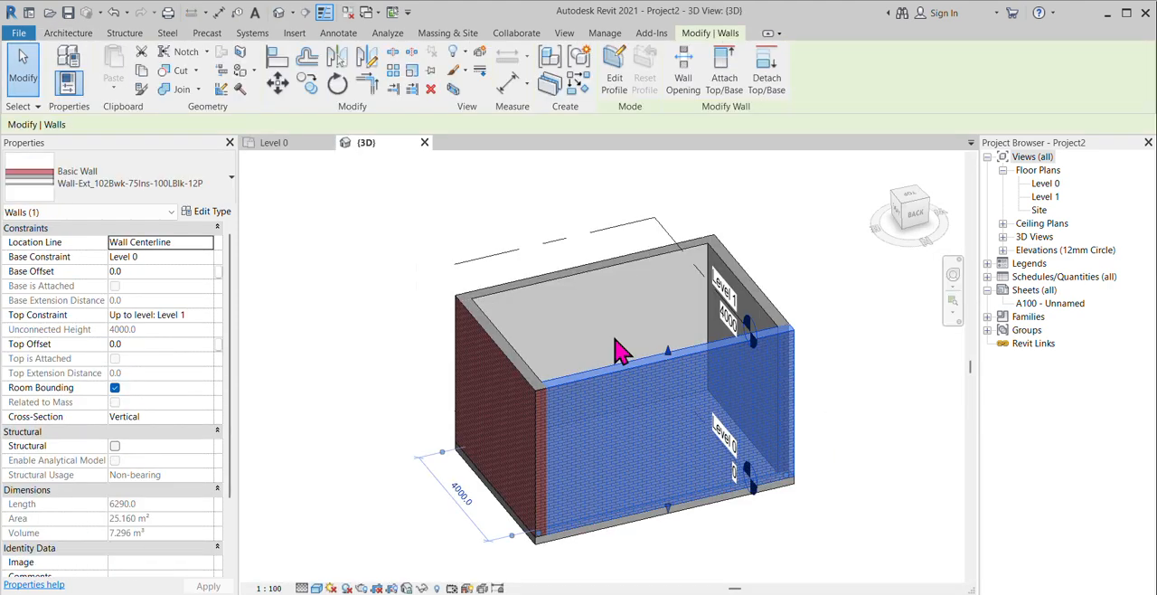
pyautogui.click(229, 212)
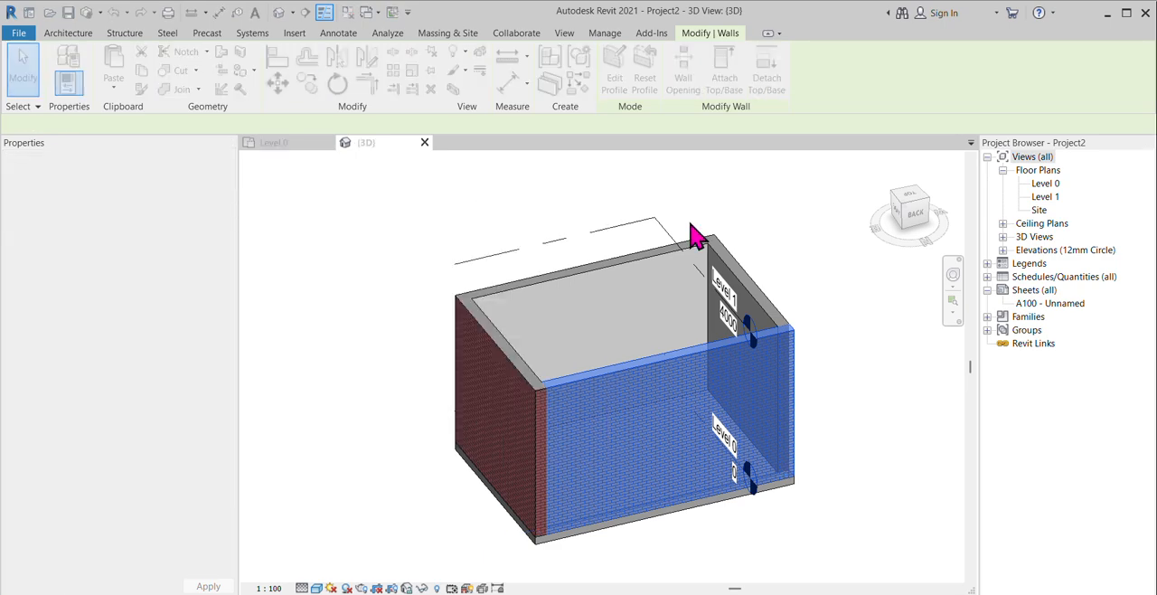
pyautogui.click(376, 189)
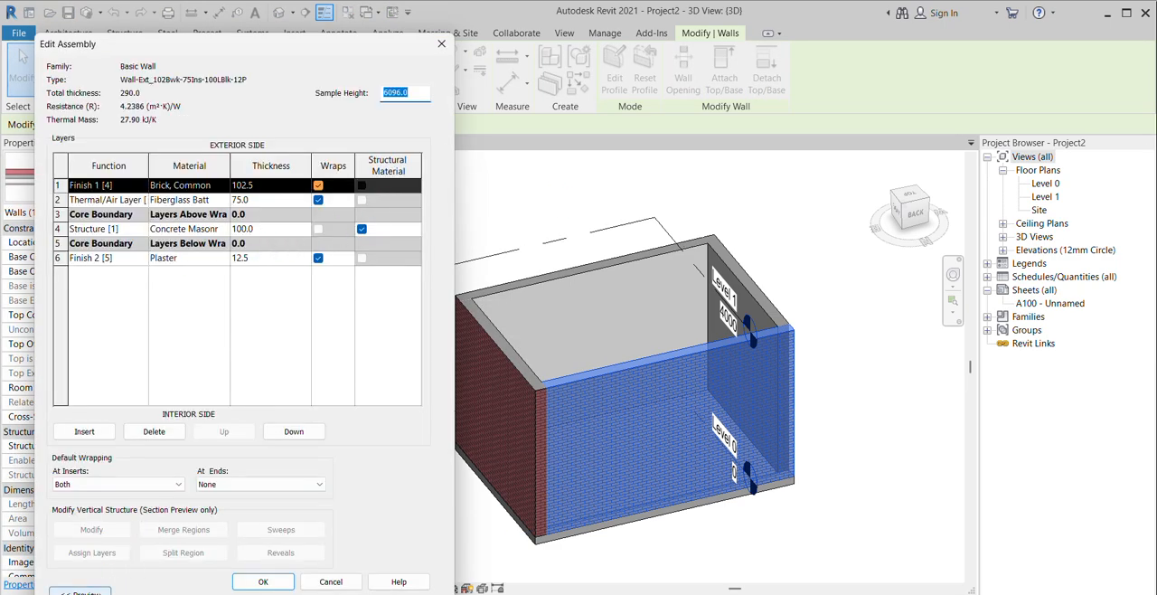
pyautogui.click(81, 592)
pyautogui.moveTo(329, 66); pyautogui.dragTo(506, 44)
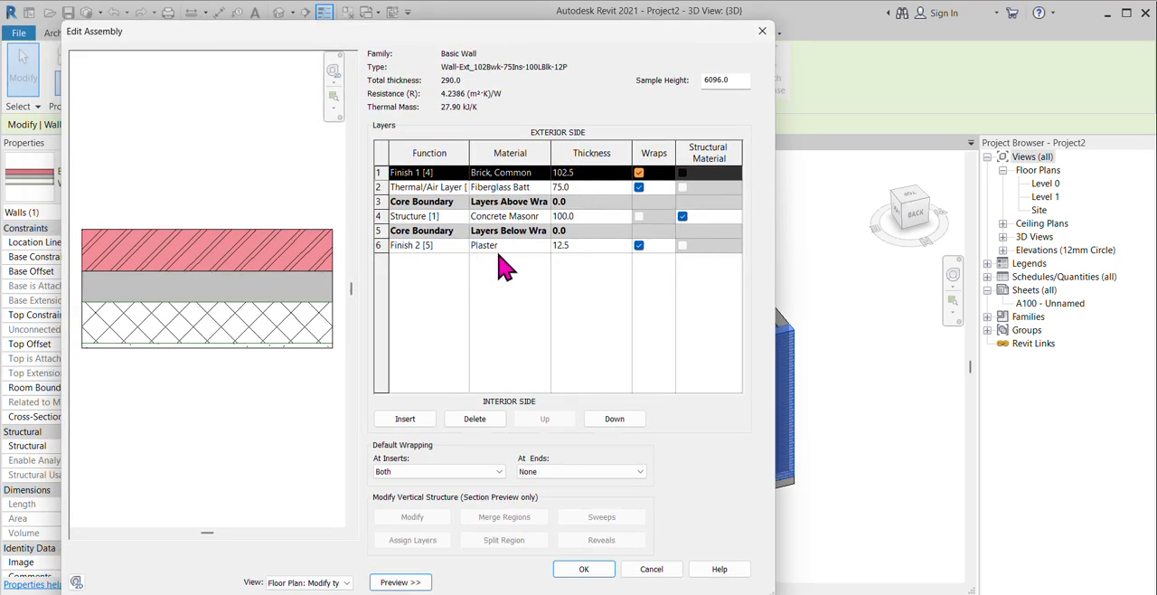
pyautogui.click(761, 33)
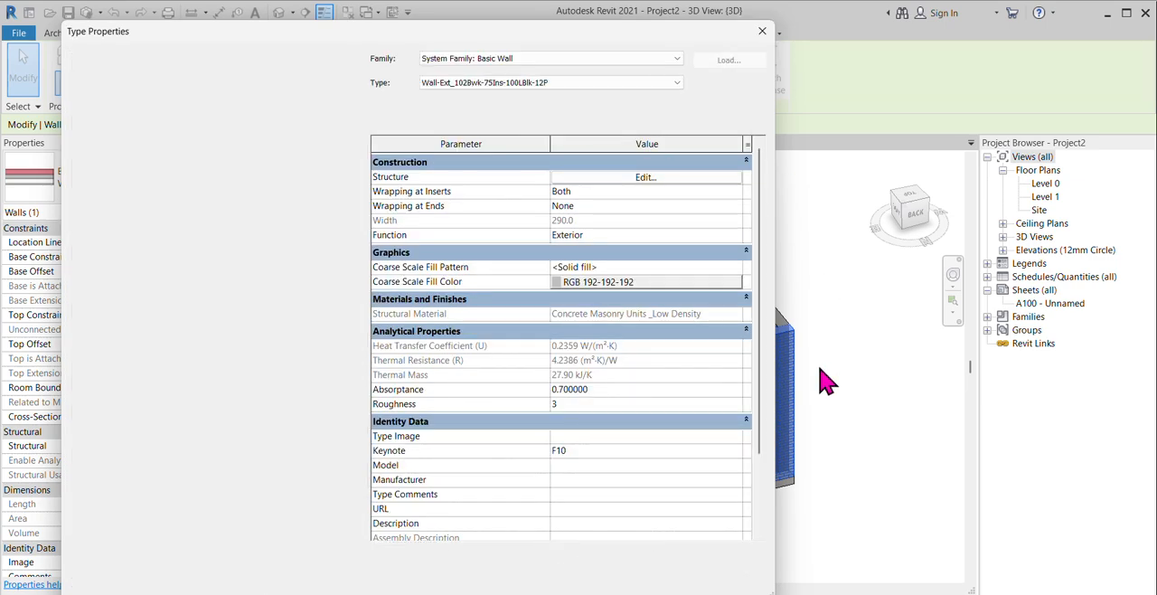
pyautogui.click(753, 34)
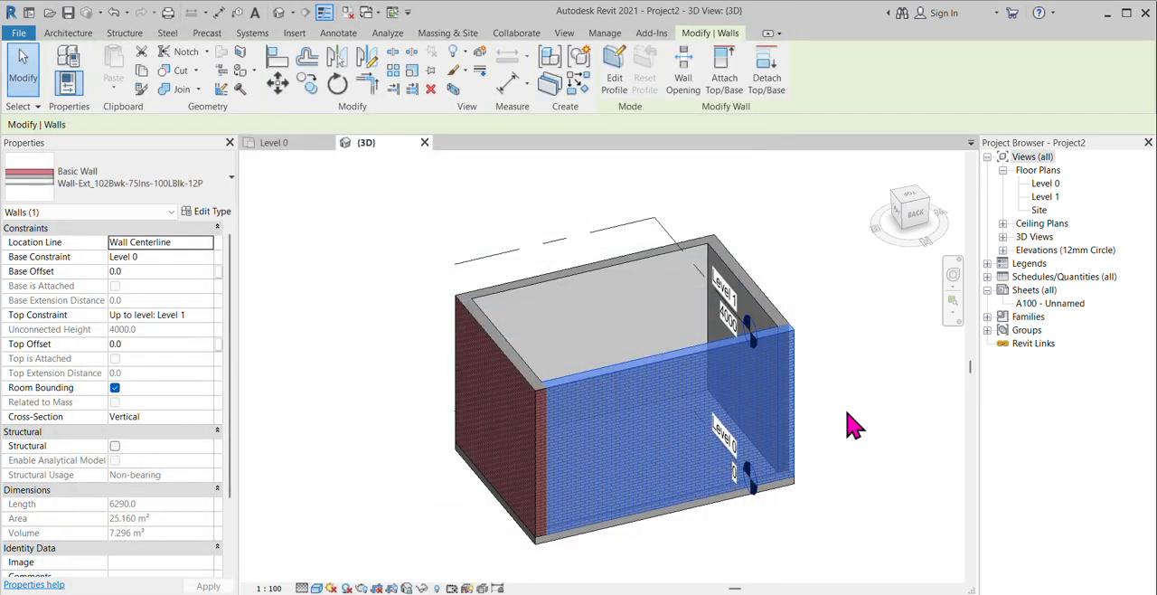
# Step: From the Level 0 floor plan, open the lower (front) wall's profile for editing in the North elevation
pyautogui.click(847, 413)
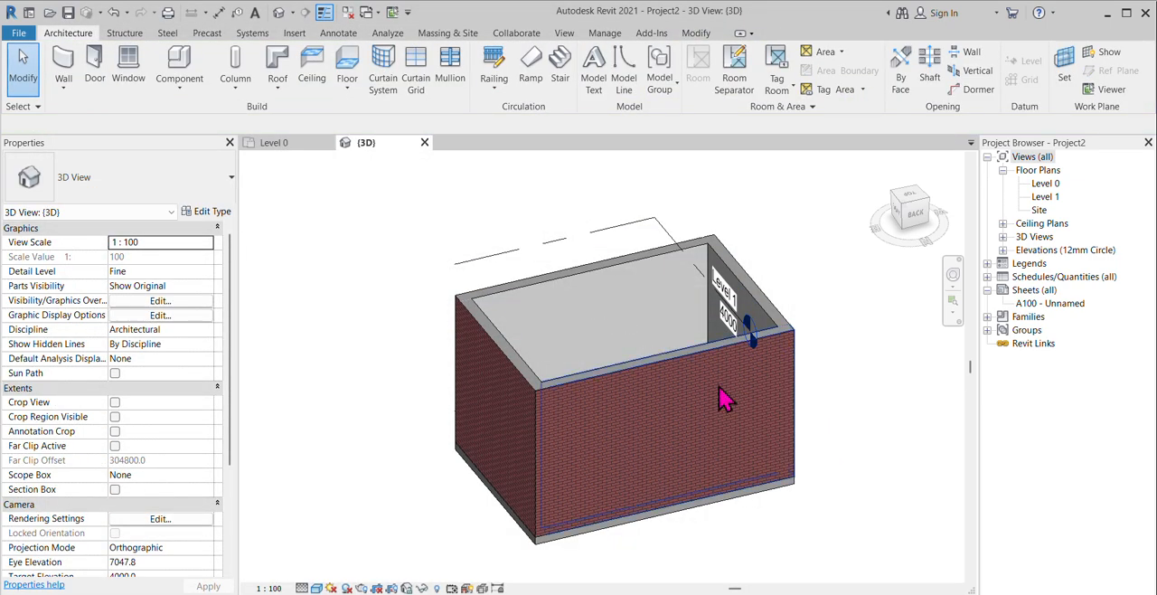
pyautogui.scroll(-1, 661, 304)
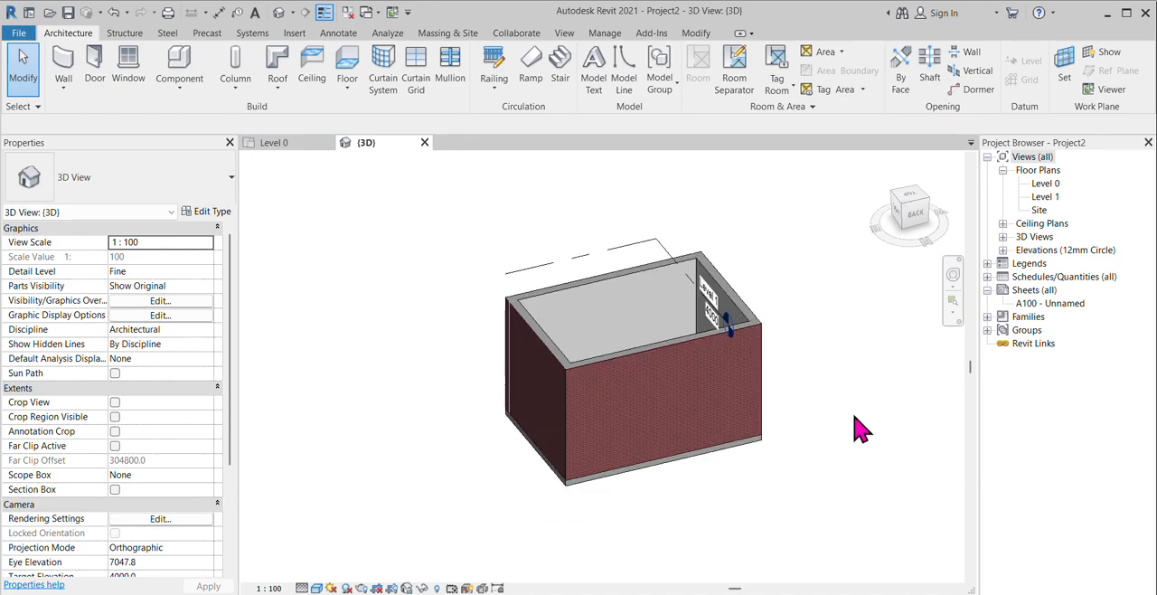
pyautogui.doubleClick(1045, 183)
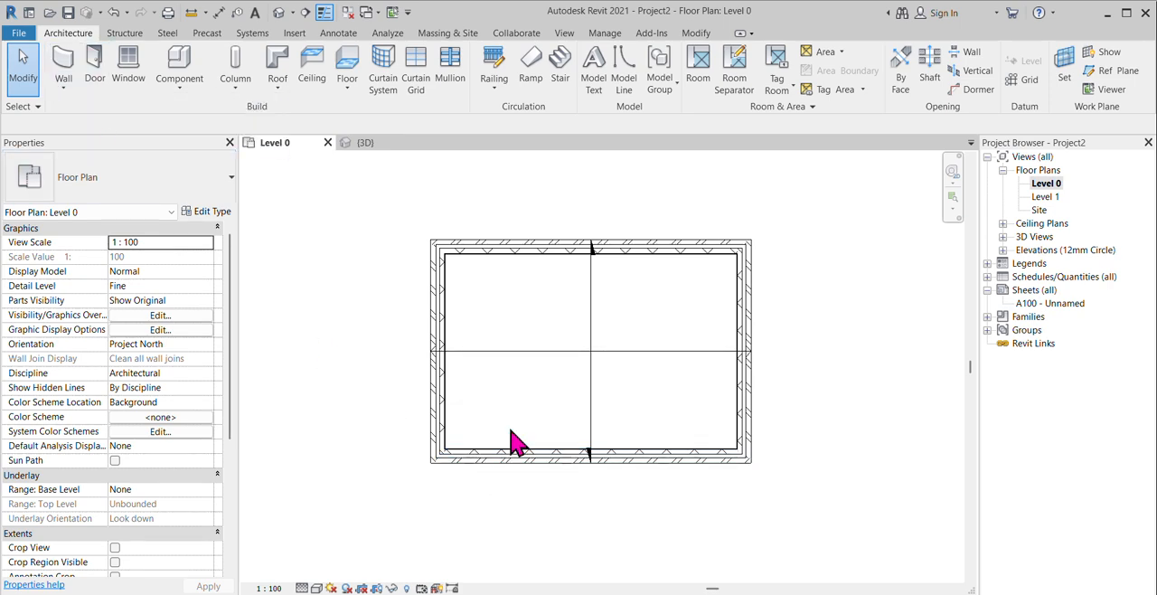
pyautogui.click(707, 459)
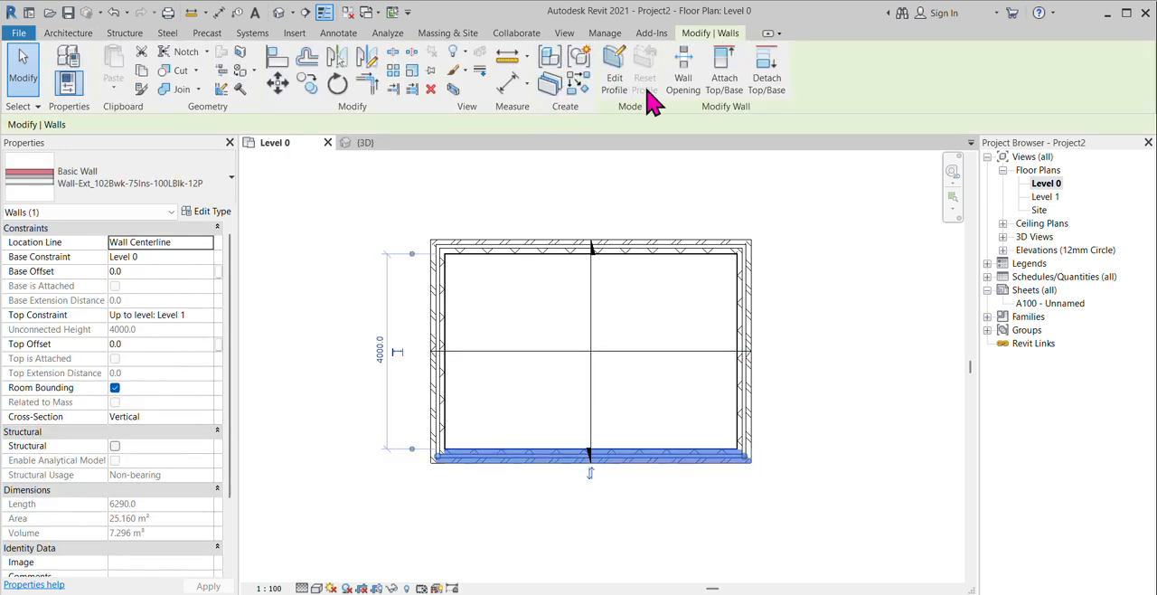
pyautogui.click(614, 72)
pyautogui.click(856, 541)
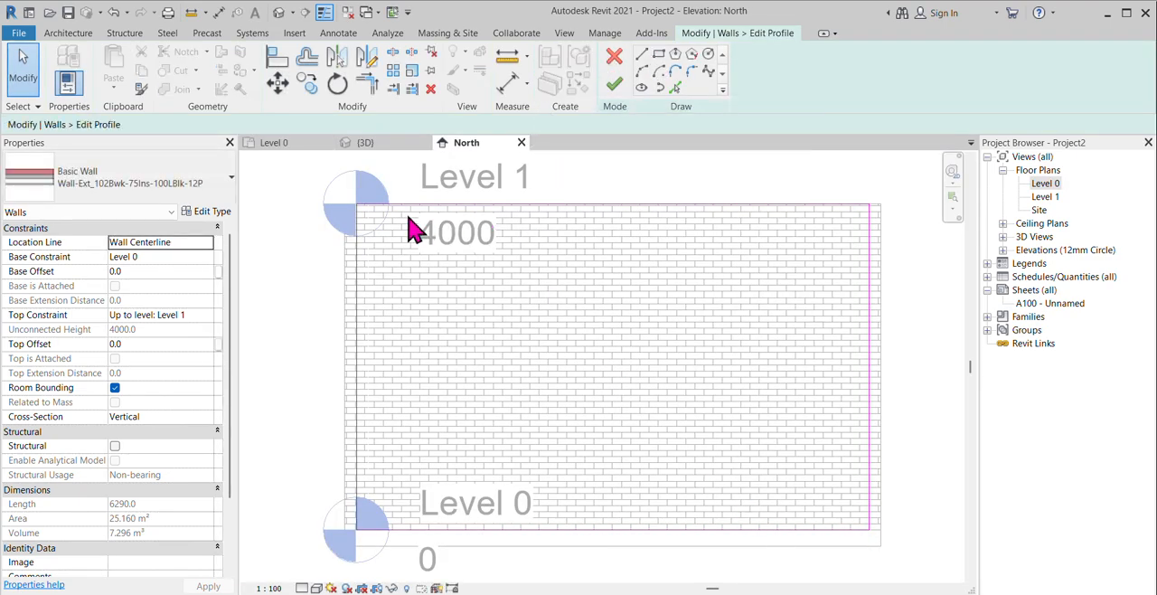
# Step: Set up a numerical Offset of 300 mm that copies the picked profile lines
pyautogui.click(310, 64)
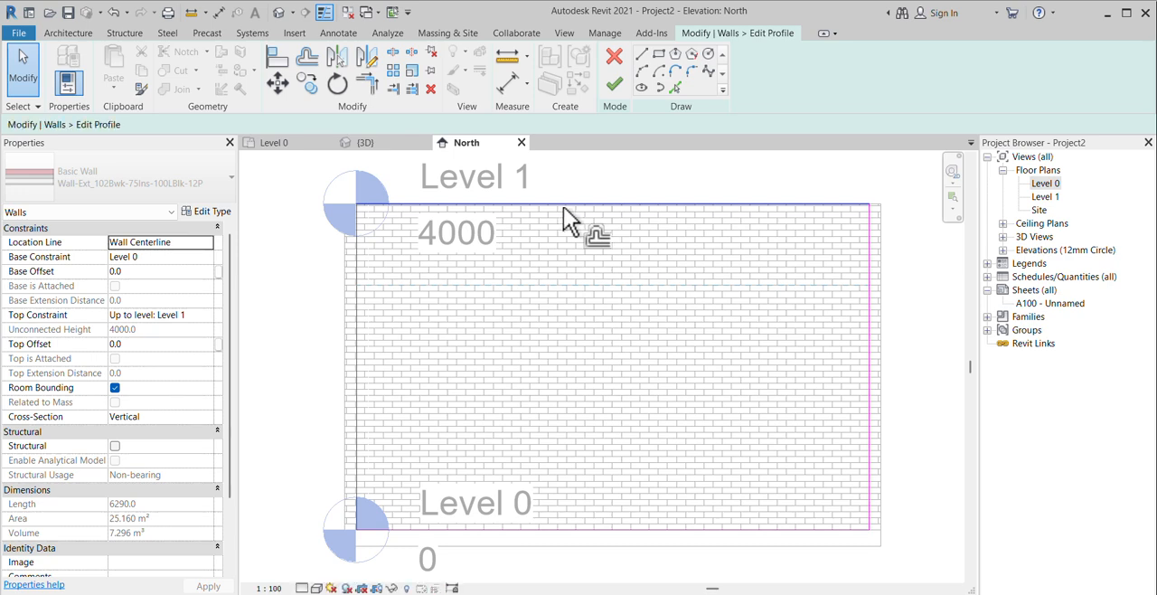
pyautogui.doubleClick(348, 123)
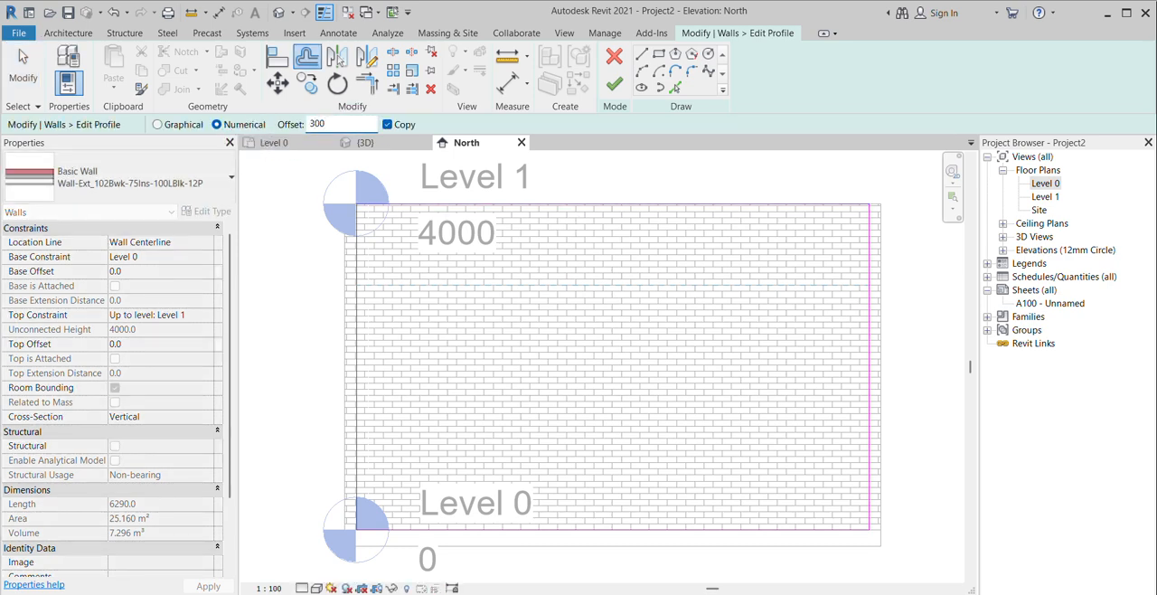
pyautogui.write('300')
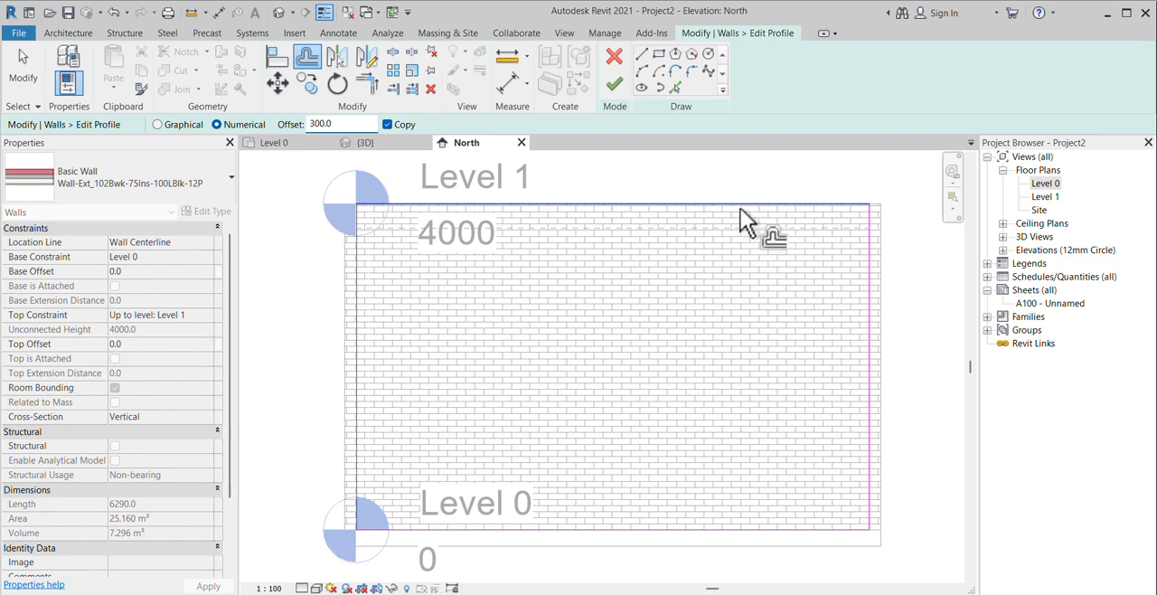
pyautogui.click(658, 56)
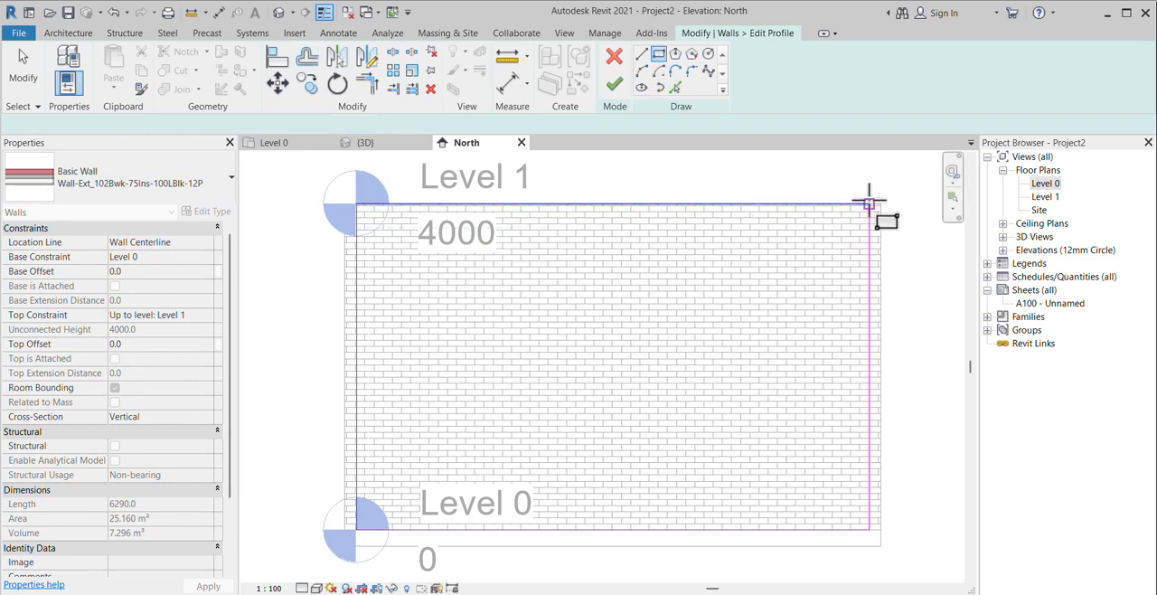
pyautogui.click(868, 205)
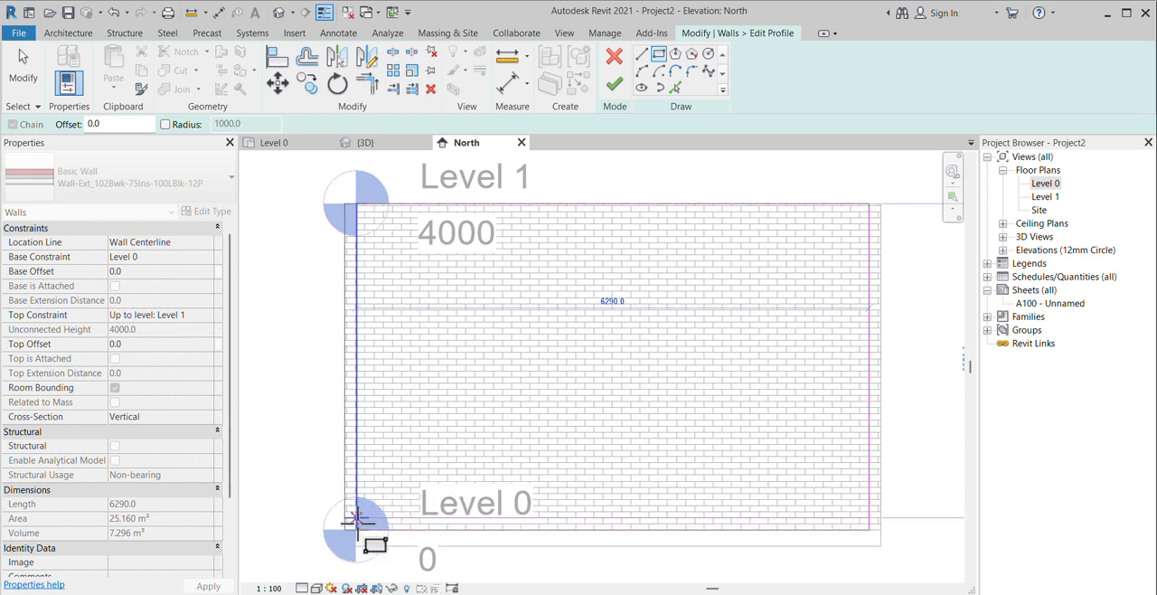
pyautogui.scroll(-2, 391, 488)
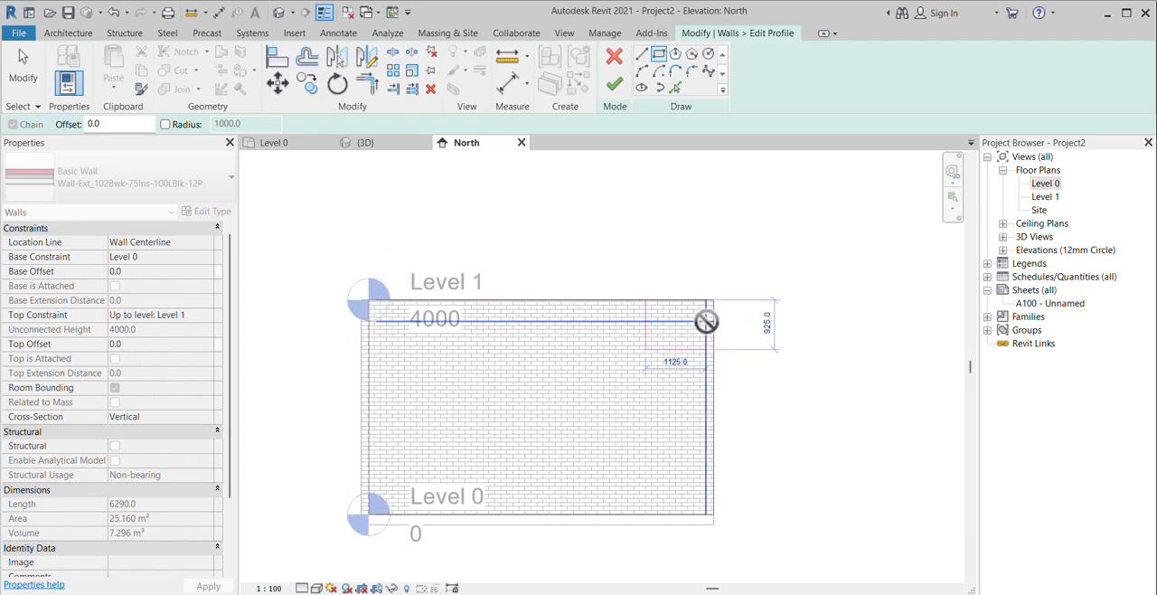
pyautogui.press('Escape')
pyautogui.press('Escape')
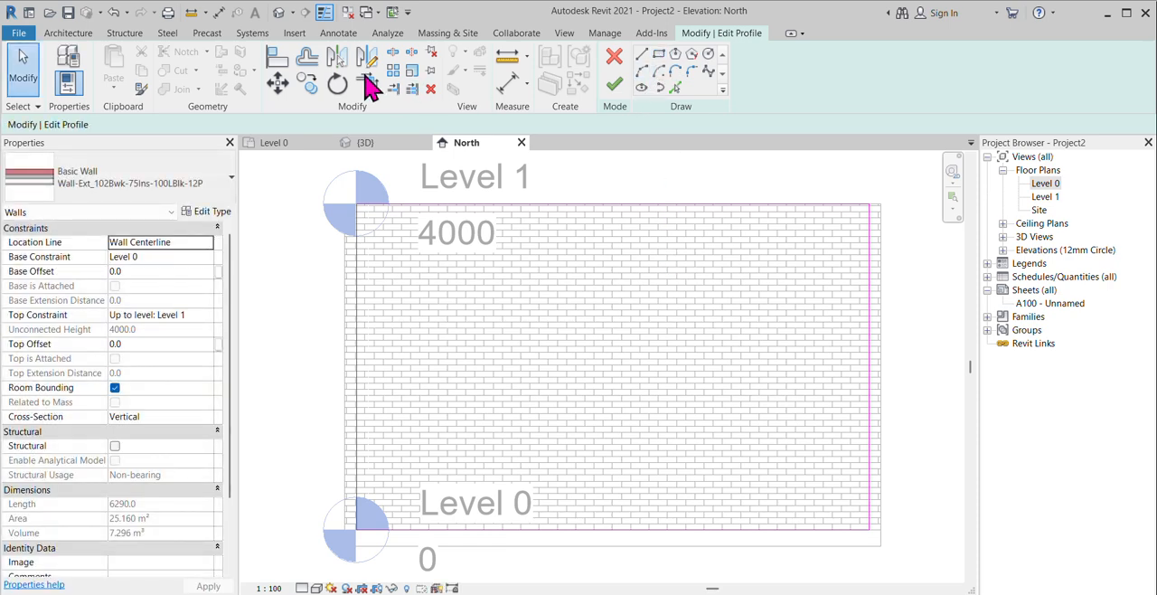
# Step: Offset the four outer profile lines of the wall 300 mm inward as copies
pyautogui.click(307, 59)
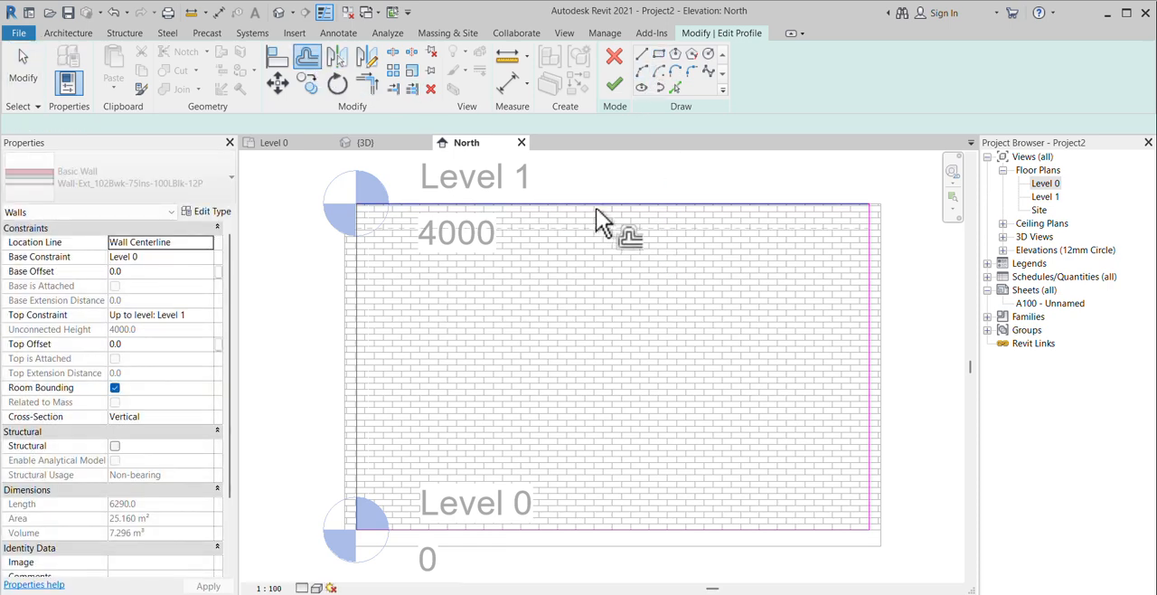
pyautogui.click(361, 283)
pyautogui.click(636, 522)
pyautogui.click(870, 344)
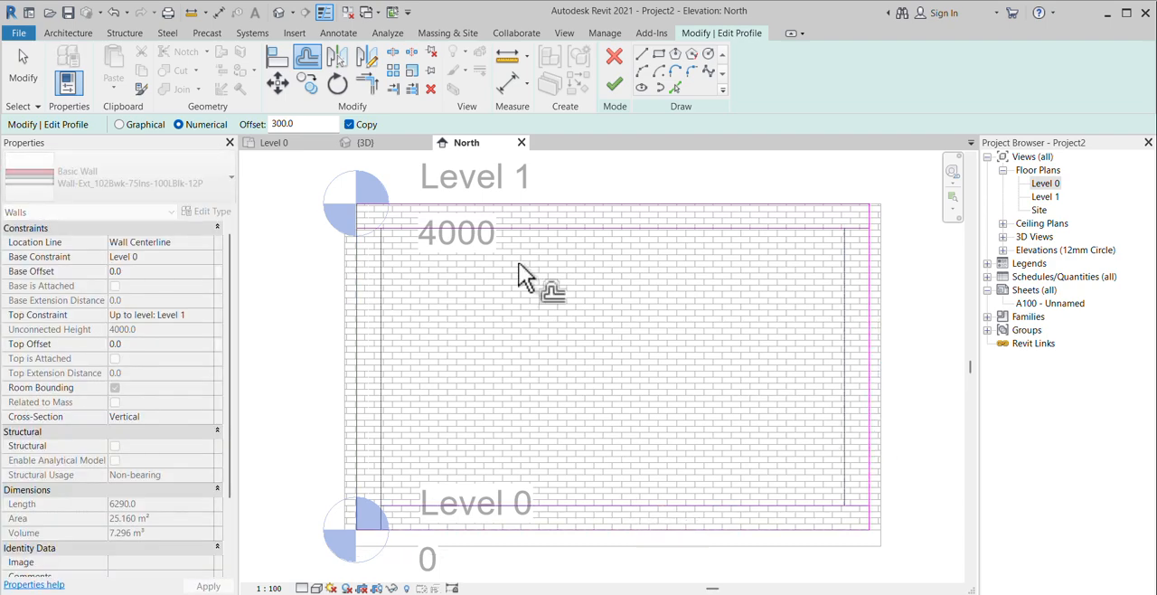
pyautogui.click(387, 250)
pyautogui.click(391, 230)
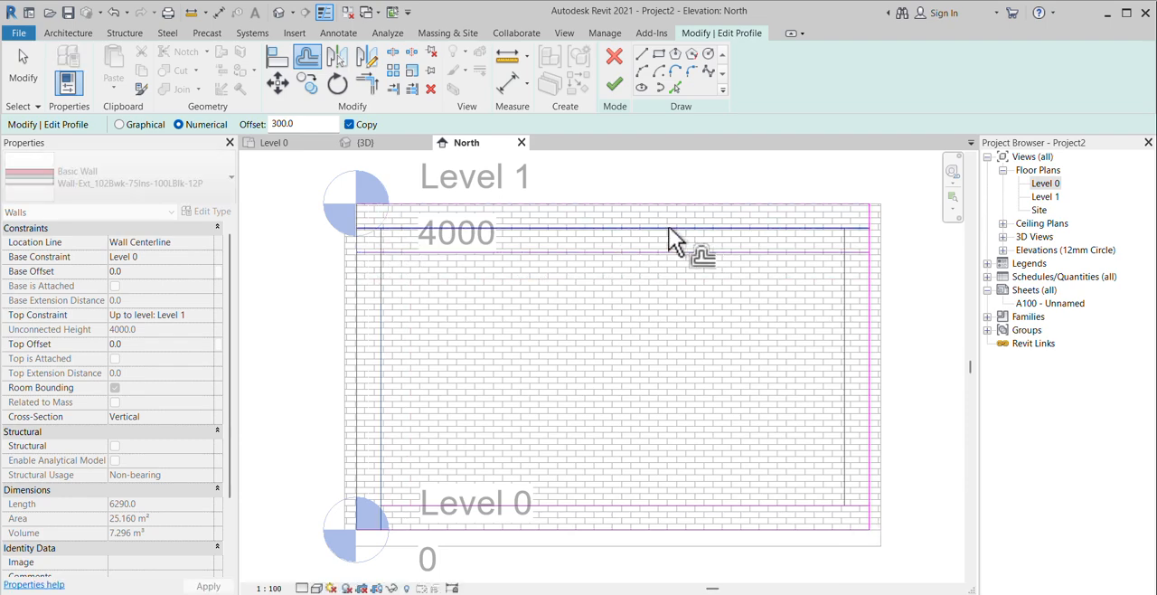
# Step: Delete the surplus horizontal line just below the upper inner profile line
pyautogui.click(22, 69)
pyautogui.click(367, 83)
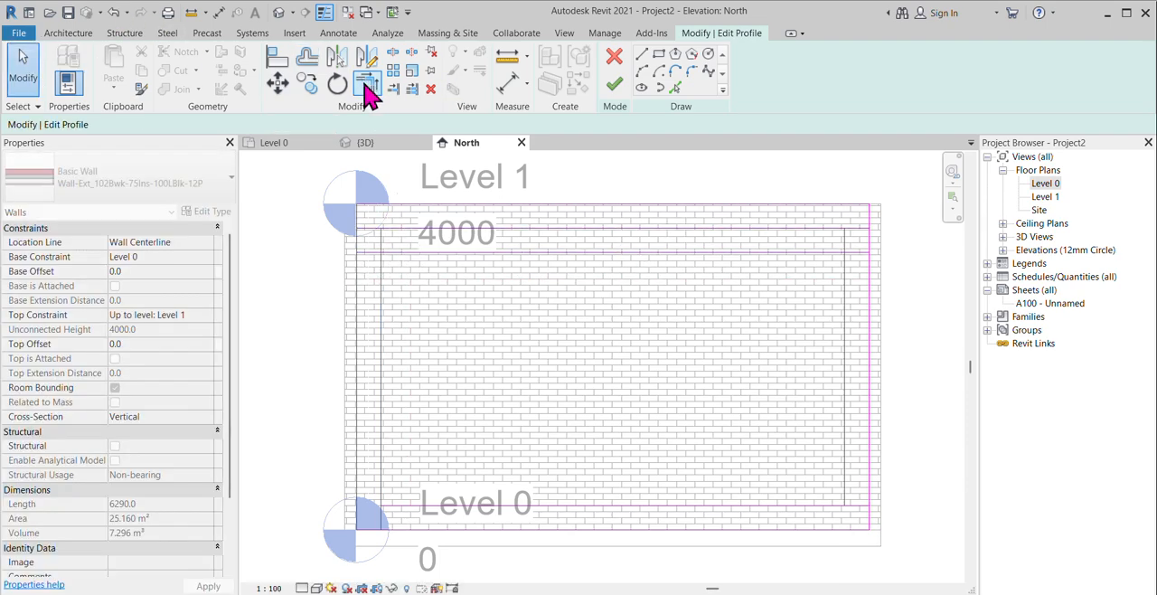
pyautogui.click(514, 251)
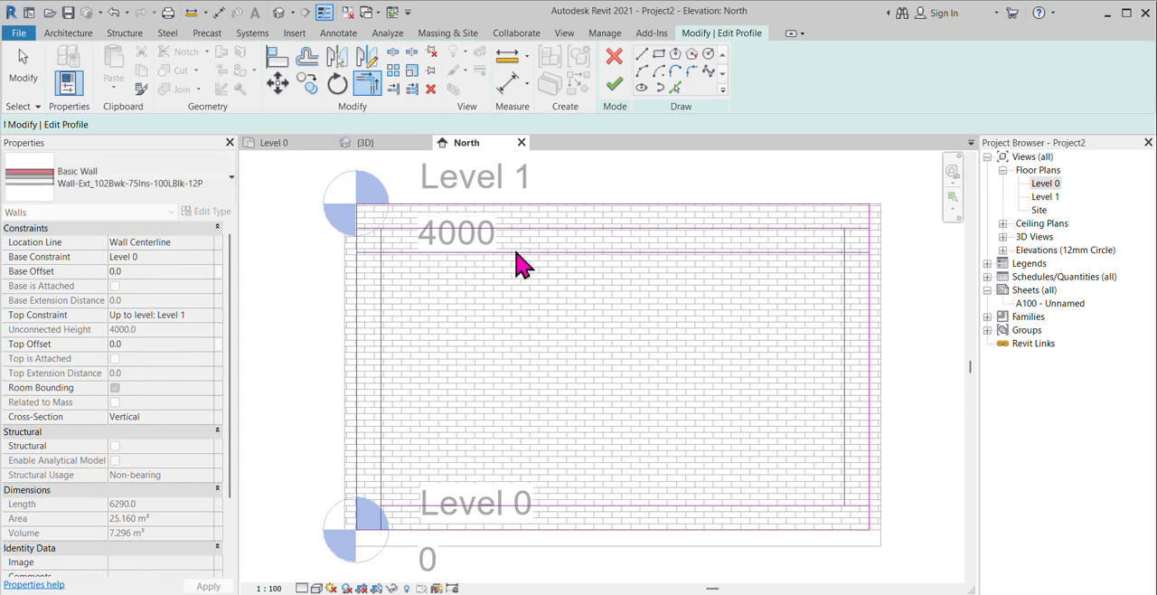
pyautogui.press('Escape')
pyautogui.click(517, 252)
pyautogui.press('Delete')
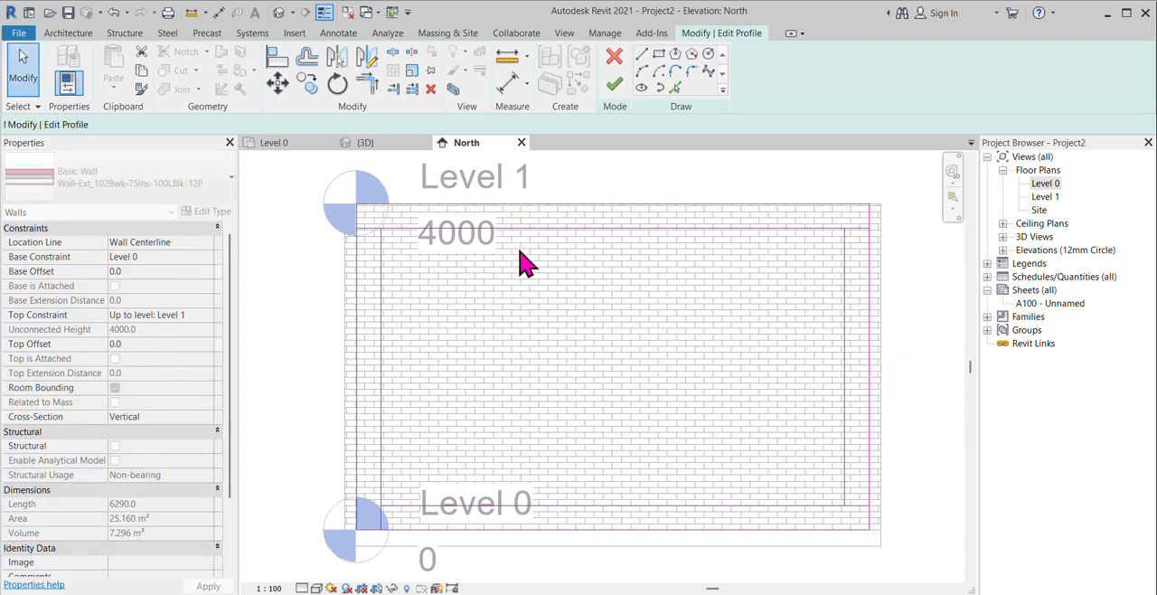
# Step: Trim the four inner lines to each other at their corners into a closed rectangle, unjoining elements where required
pyautogui.click(362, 81)
pyautogui.click(385, 251)
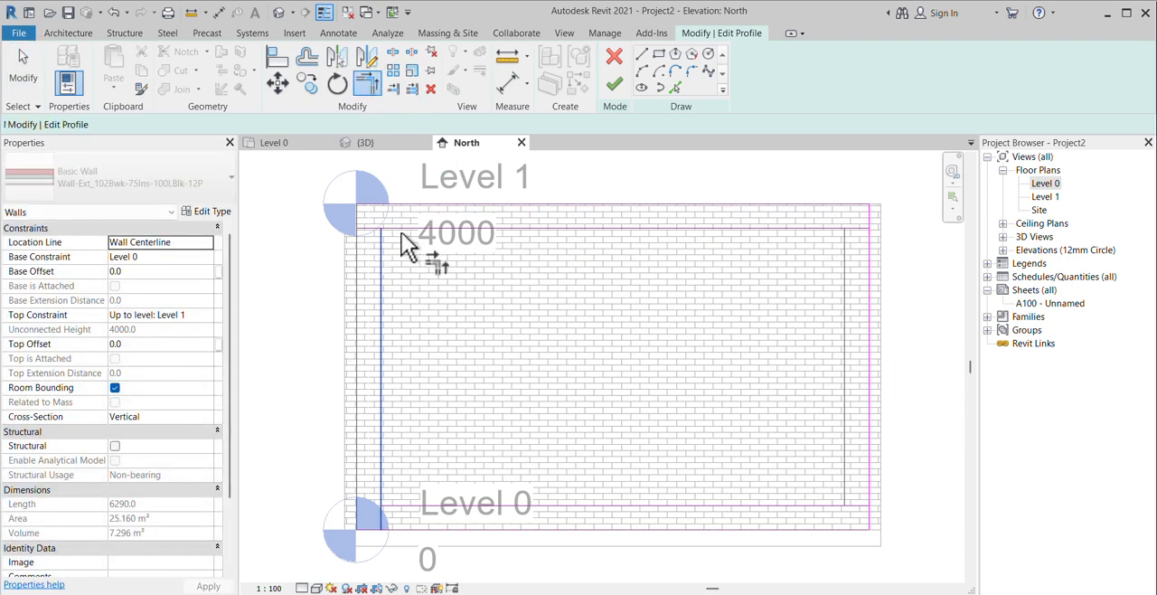
pyautogui.click(403, 228)
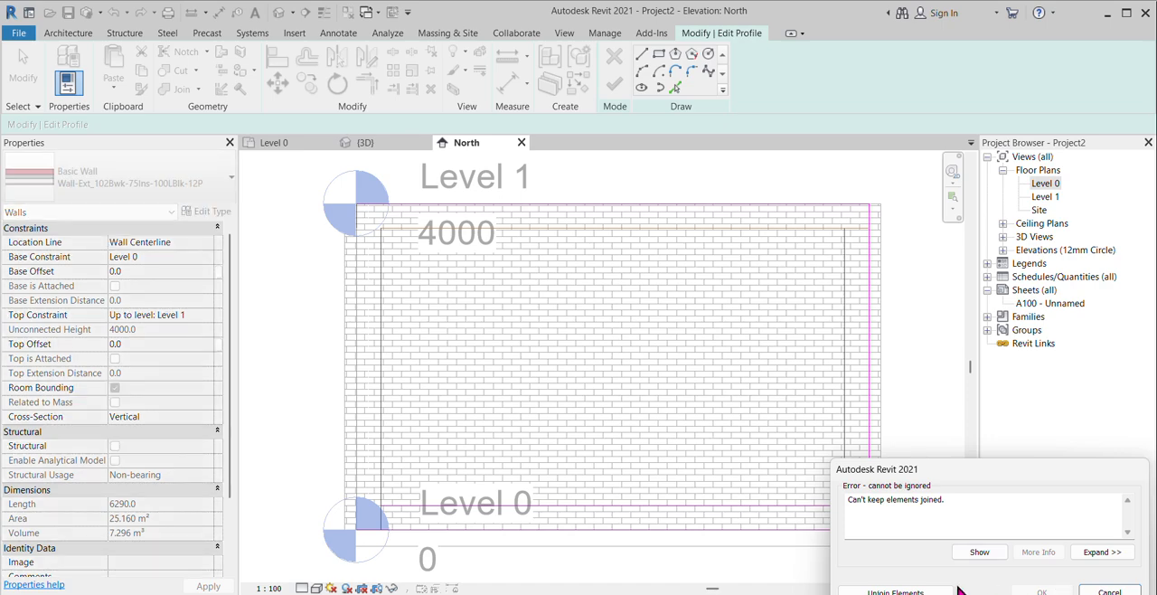
pyautogui.click(935, 588)
pyautogui.click(840, 228)
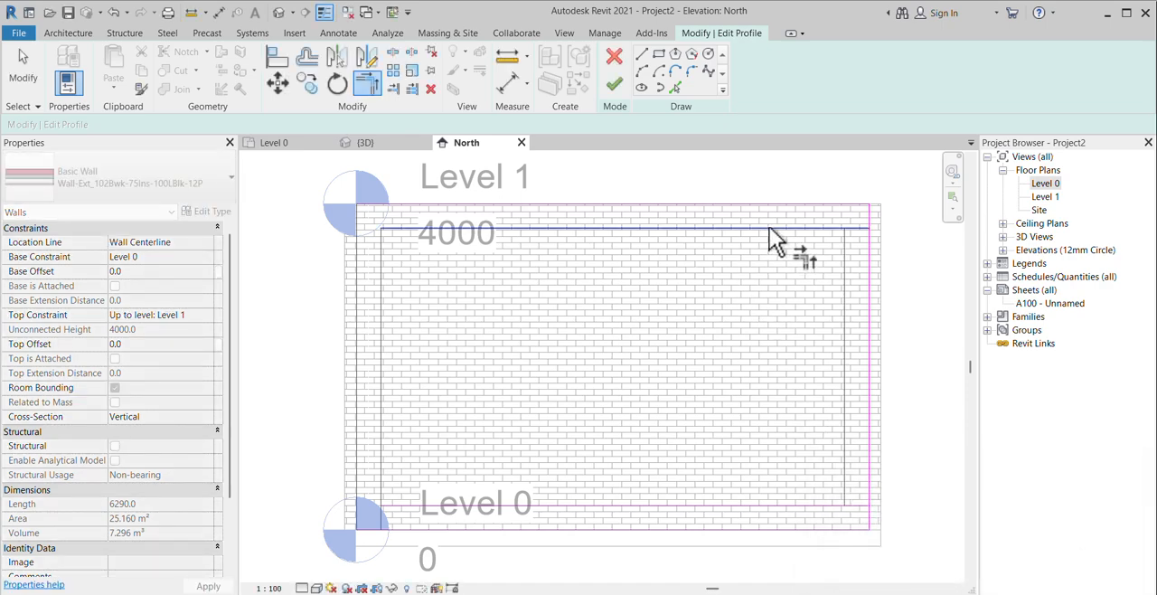
pyautogui.click(844, 282)
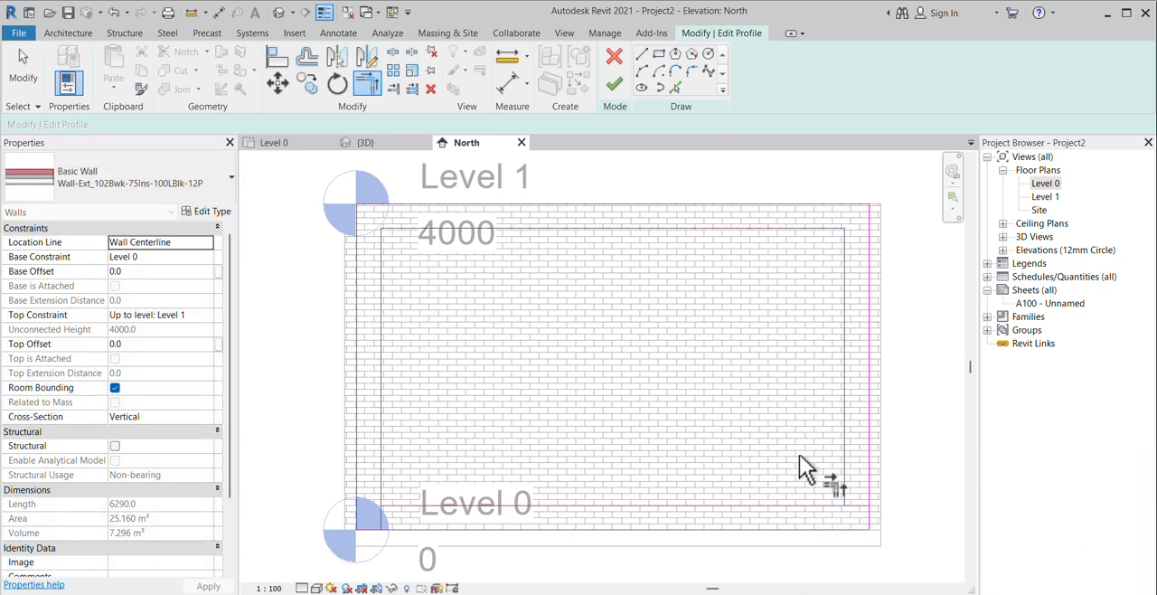
pyautogui.click(844, 450)
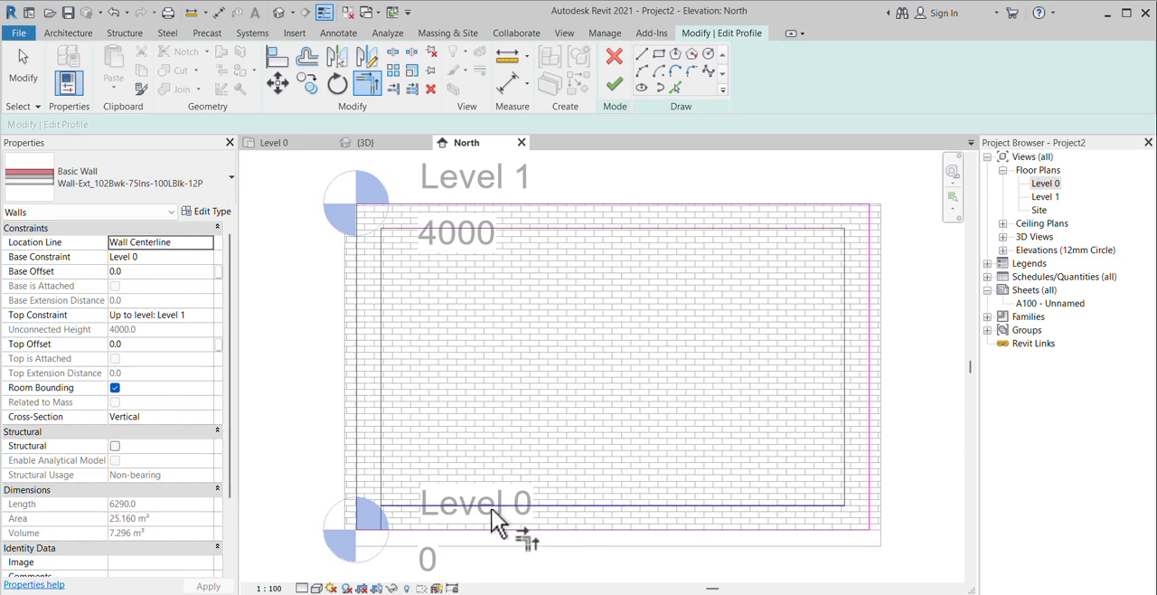
pyautogui.click(387, 406)
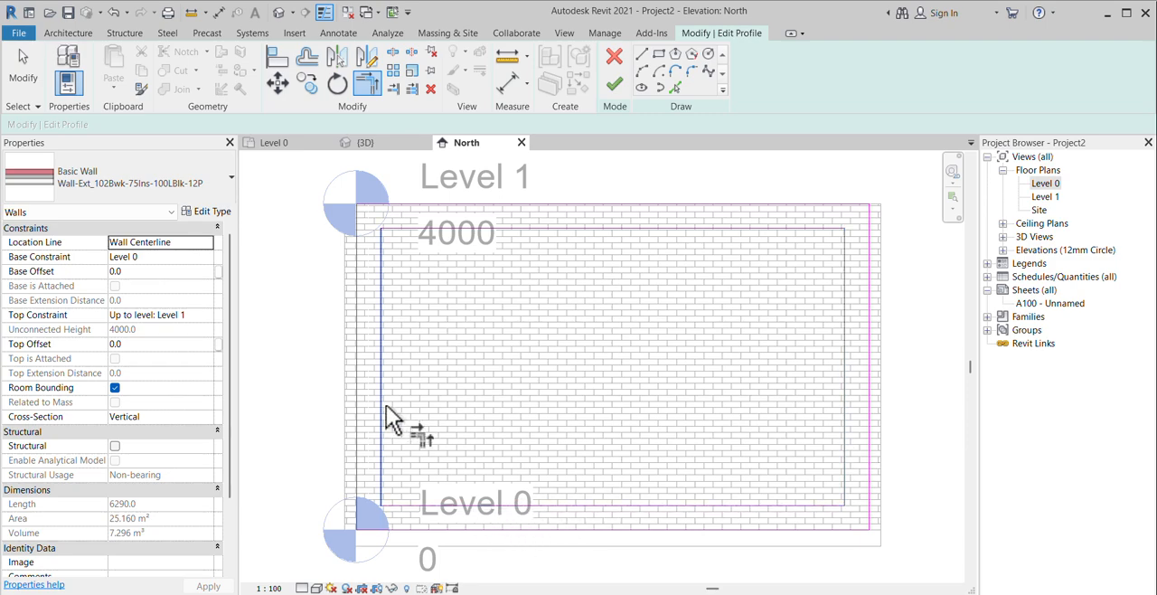
pyautogui.scroll(-1, 542, 205)
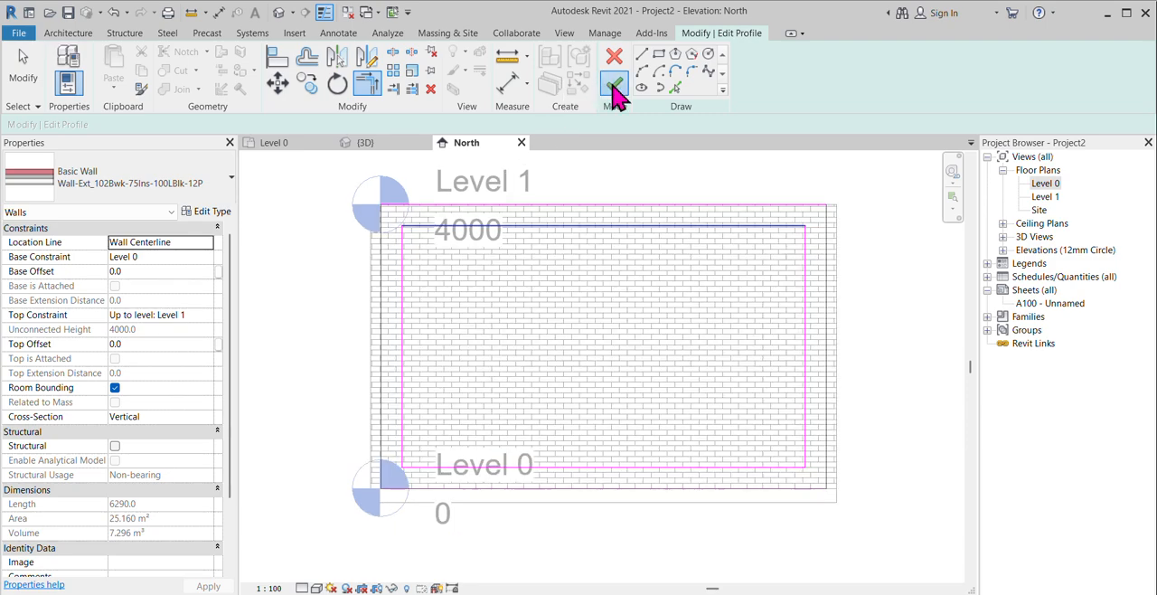
# Step: Correct the intersecting outer left line of the wall profile and finish the profile edit
pyautogui.click(613, 84)
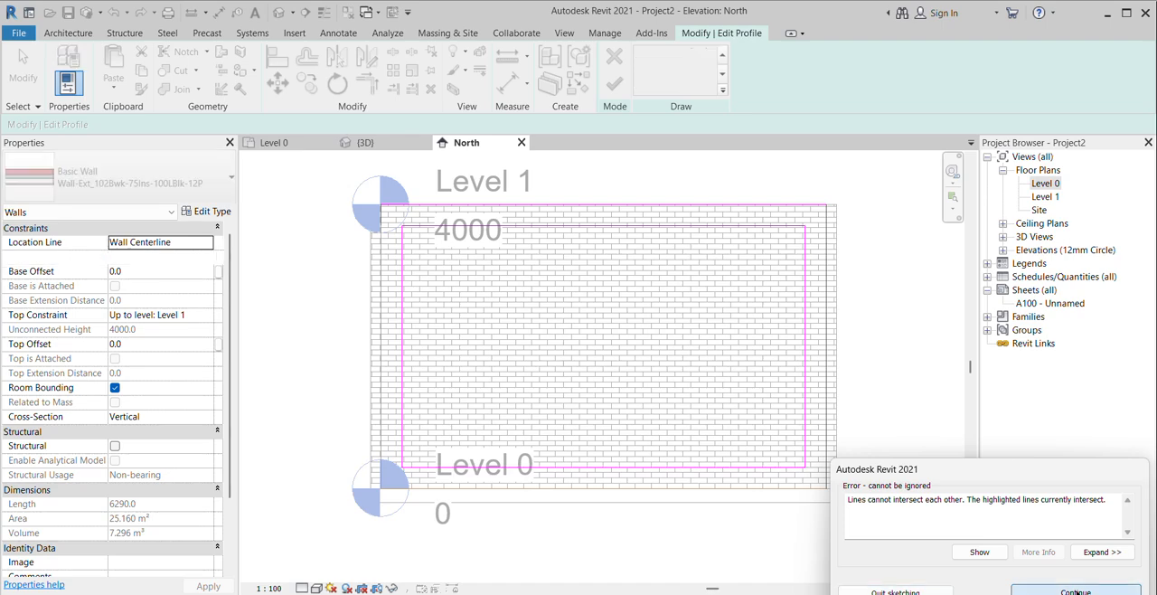
pyautogui.click(1076, 591)
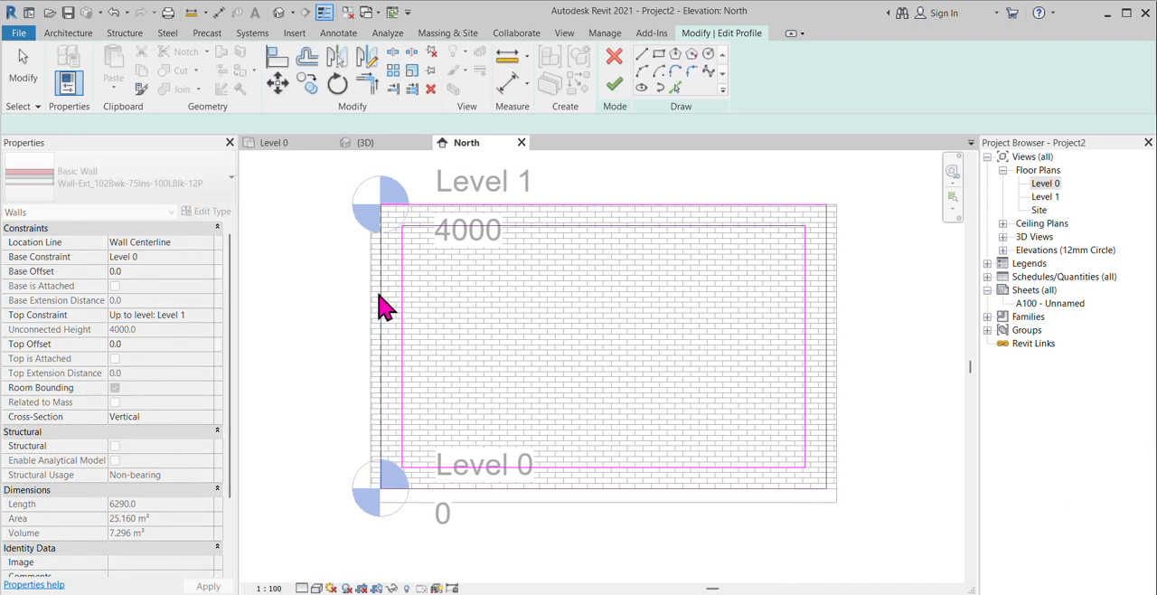
pyautogui.click(380, 295)
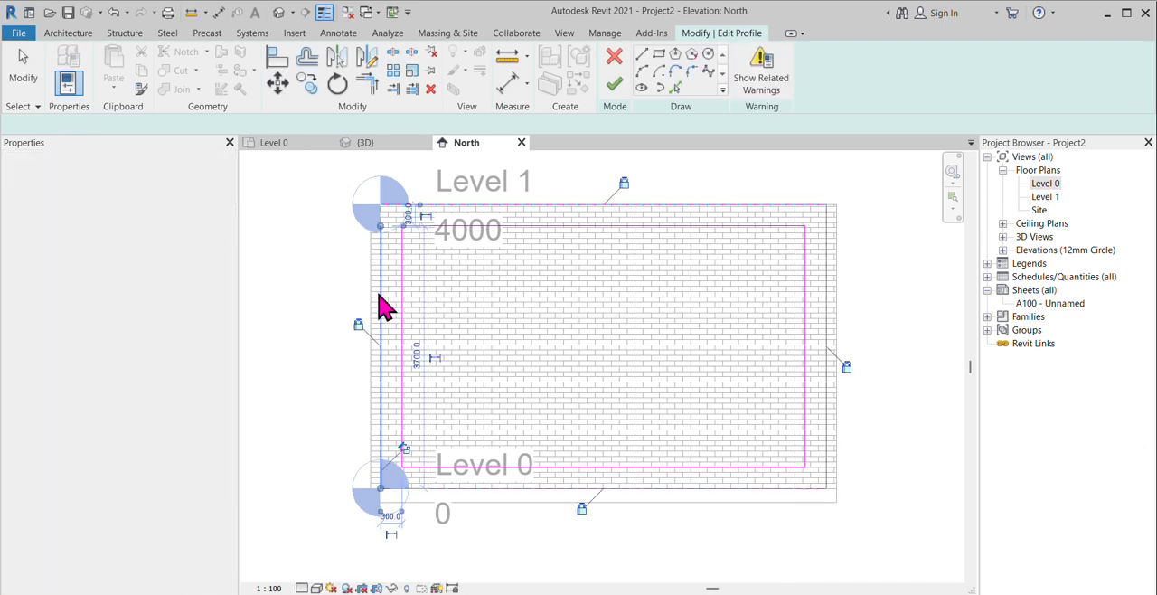
pyautogui.click(465, 338)
pyautogui.click(614, 87)
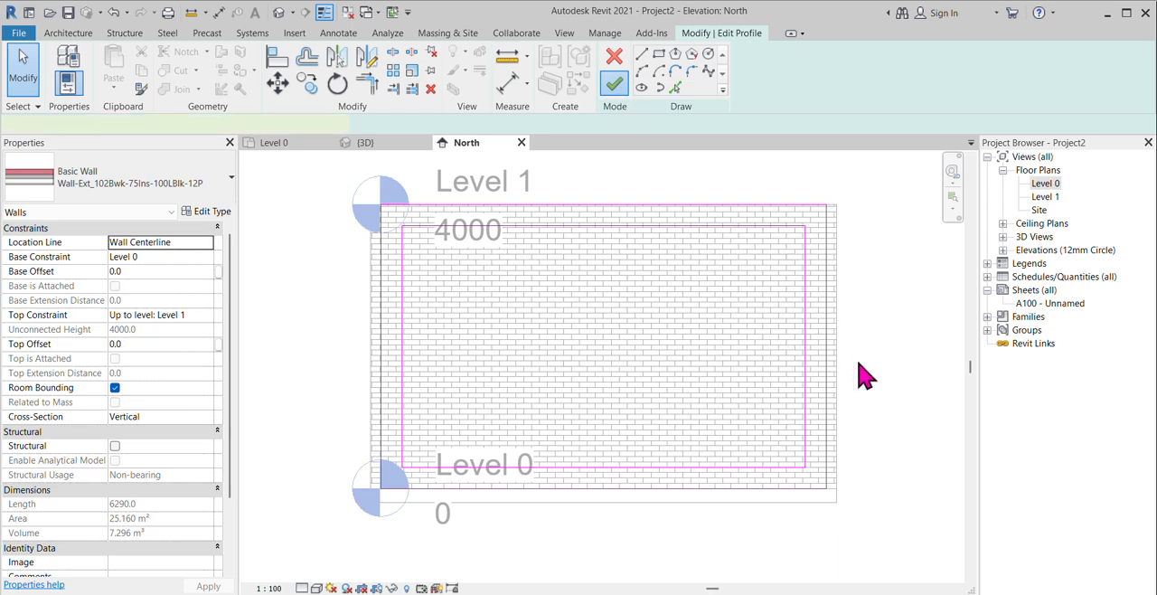
# Step: Show the model in 3D from the front and examine the opening in the brick wall and its lower edge at the floor
pyautogui.click(362, 143)
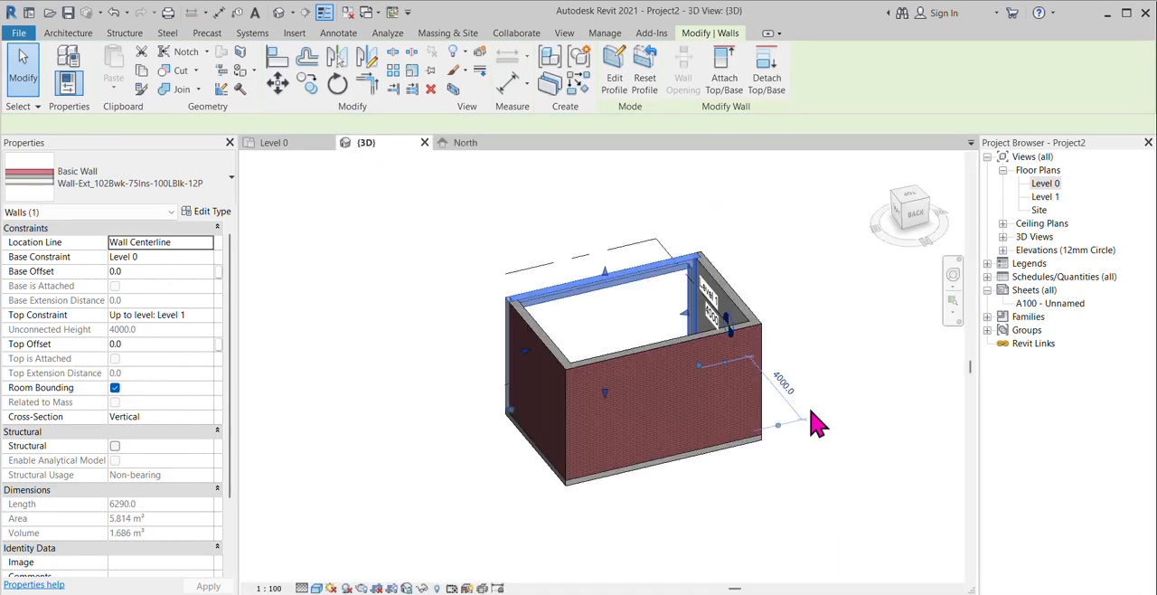
pyautogui.click(840, 365)
pyautogui.keyDown('shift'); pyautogui.moveTo(502, 468); pyautogui.dragTo(953, 422, button='middle'); pyautogui.keyUp('shift')
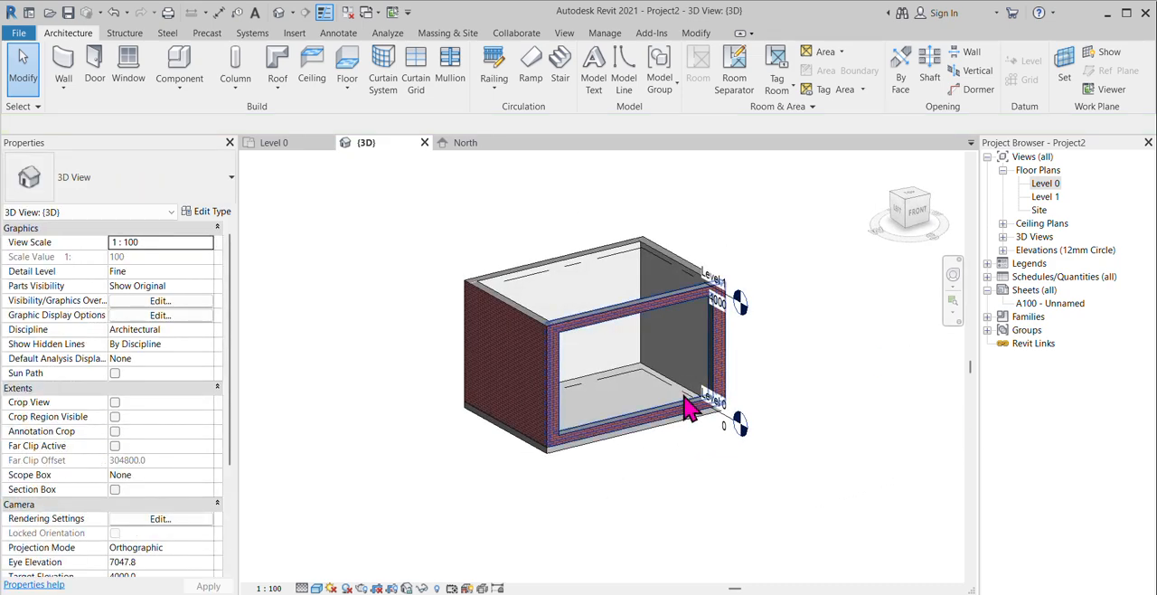
pyautogui.keyDown('shift'); pyautogui.moveTo(790, 467); pyautogui.dragTo(807, 492, button='middle'); pyautogui.keyUp('shift')
pyautogui.scroll(2, 686, 370)
pyautogui.scroll(2, 720, 473)
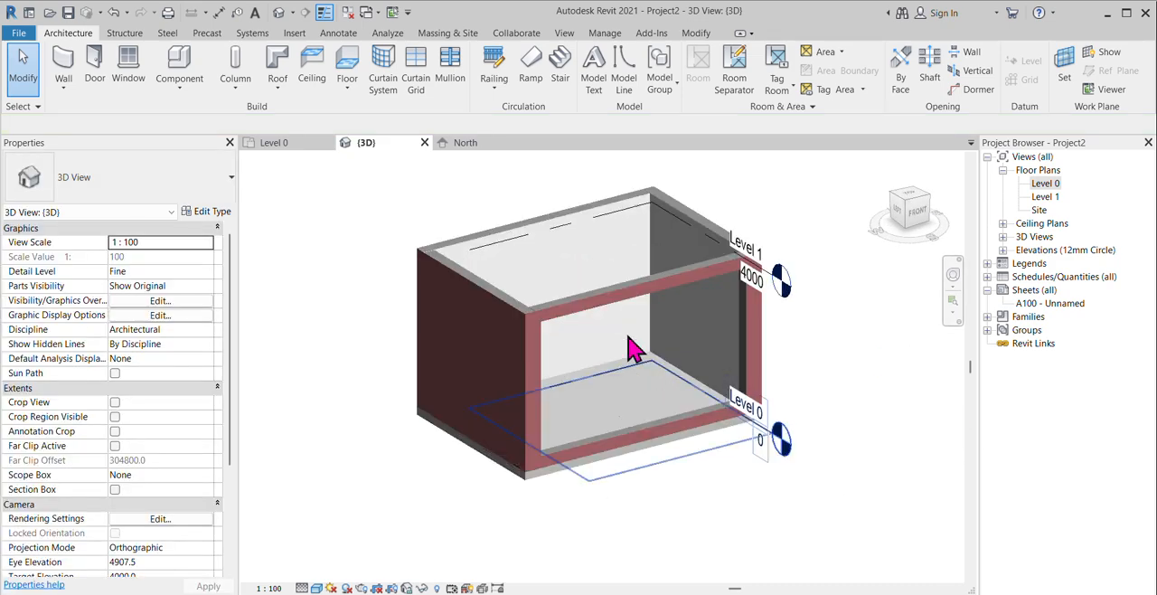
pyautogui.scroll(3, 552, 421)
pyautogui.scroll(1, 366, 395)
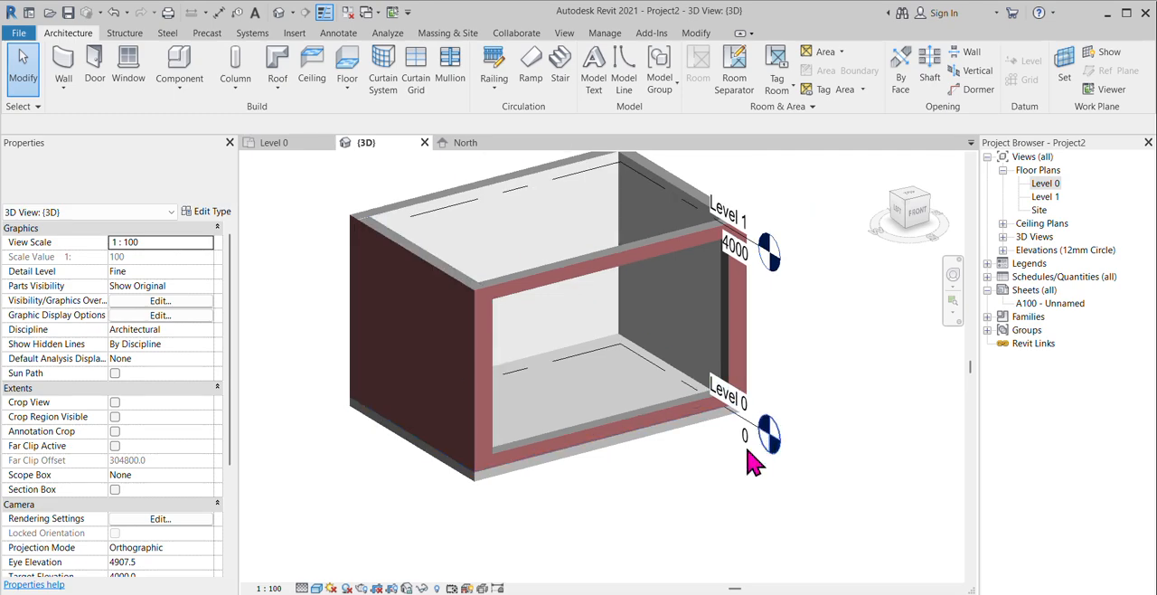
pyautogui.scroll(2, 530, 460)
pyautogui.scroll(2, 573, 425)
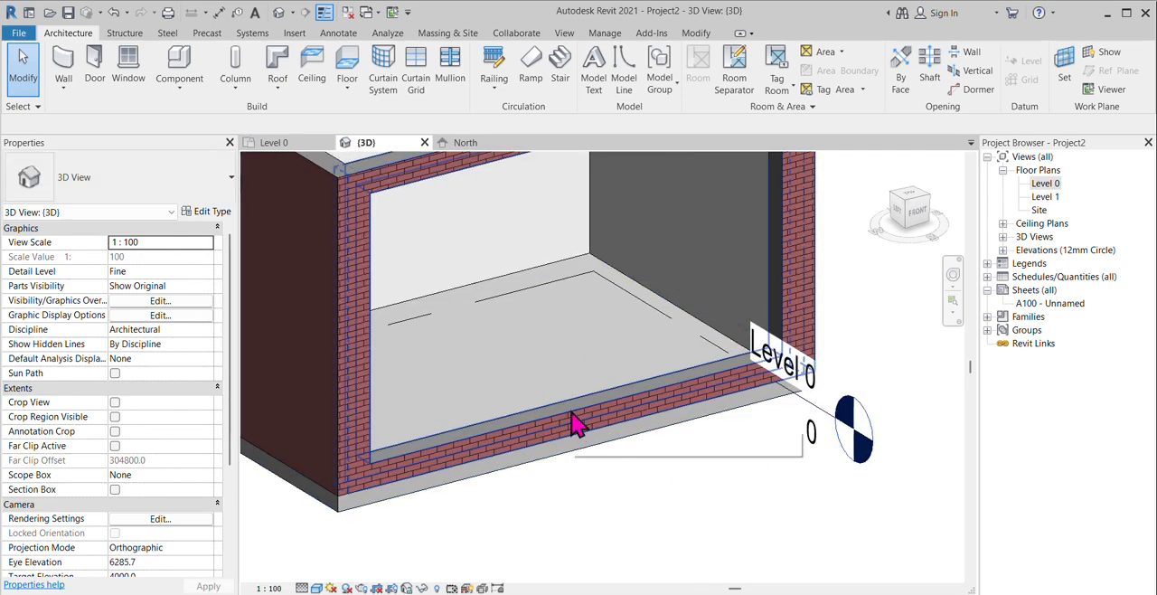
pyautogui.scroll(-2, 624, 467)
pyautogui.scroll(1, 570, 222)
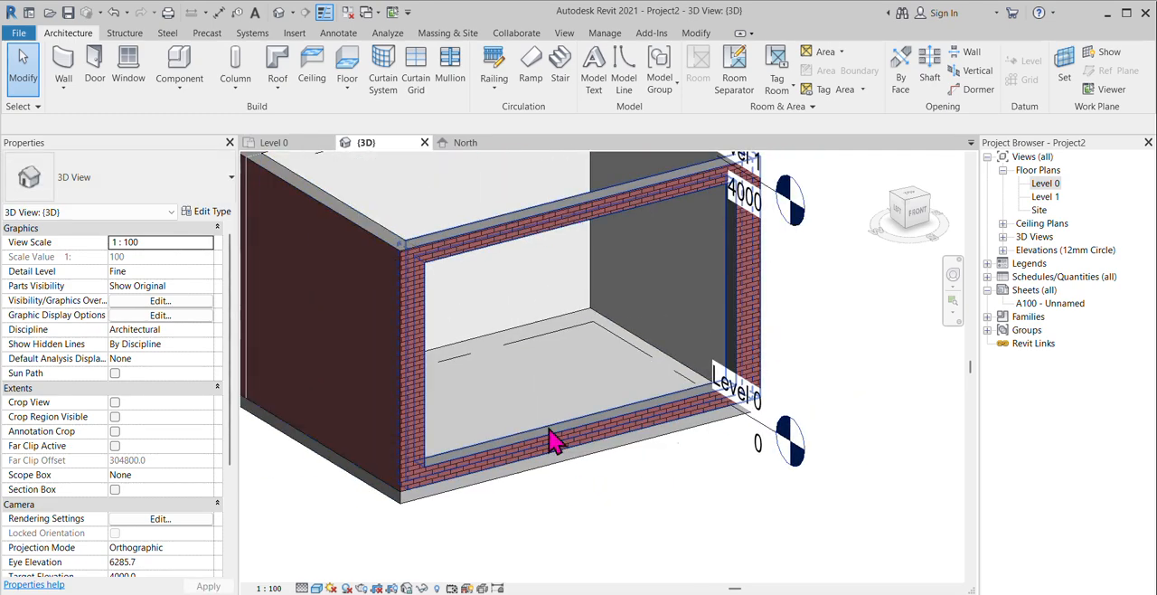
# Step: Start an architectural wall of type Curtain_Wall-Storefront in the Level 0 floor plan
pyautogui.scroll(-1, 400, 383)
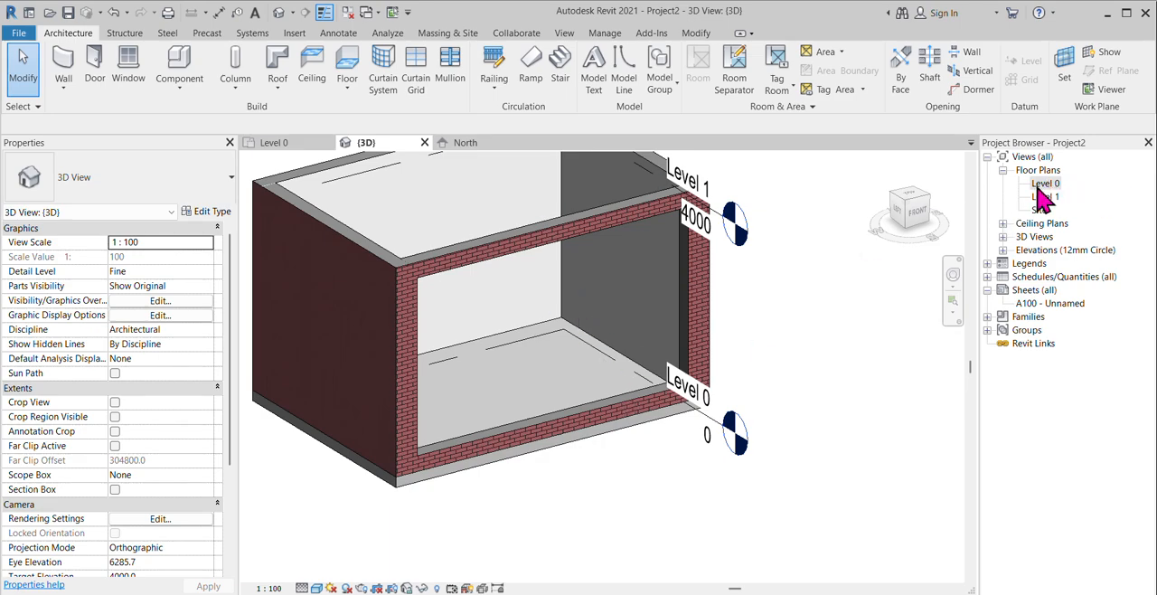
pyautogui.doubleClick(1041, 184)
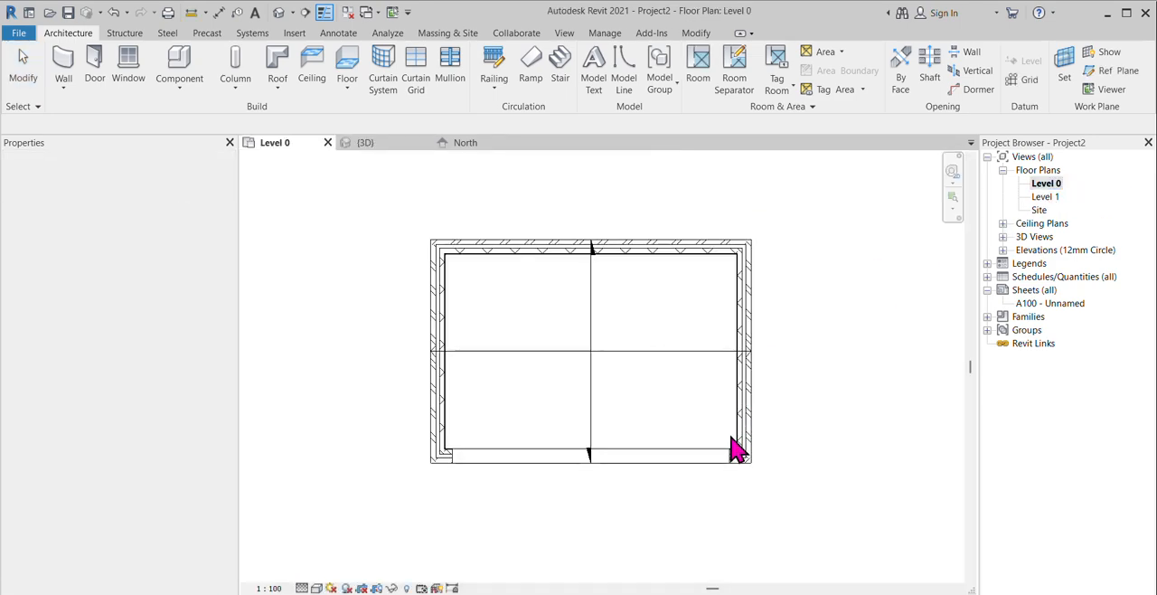
pyautogui.click(64, 89)
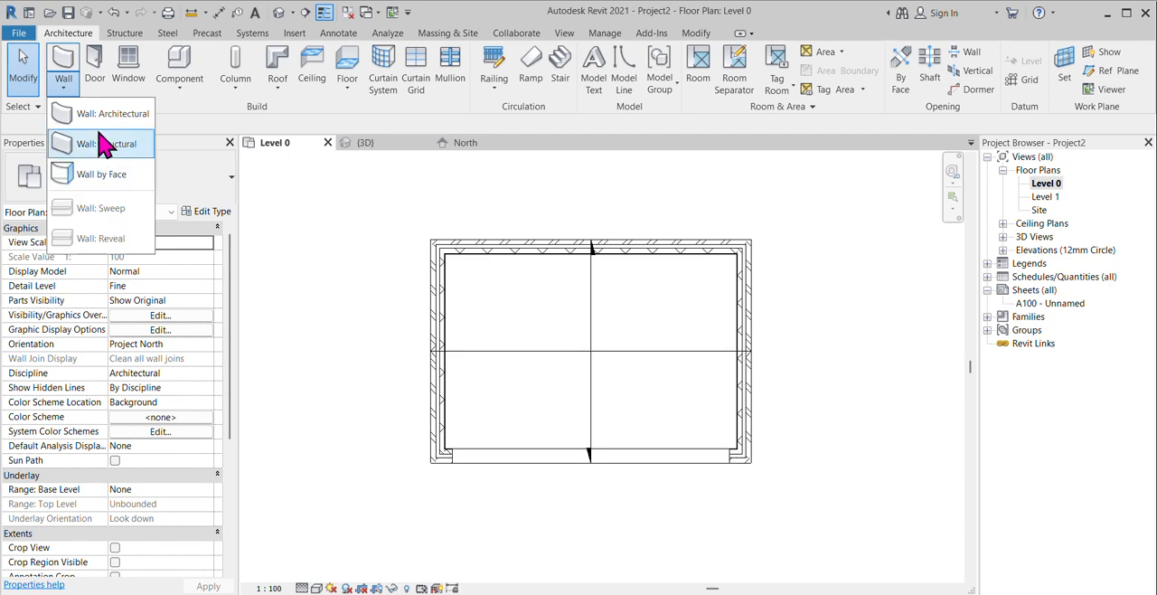
pyautogui.click(106, 116)
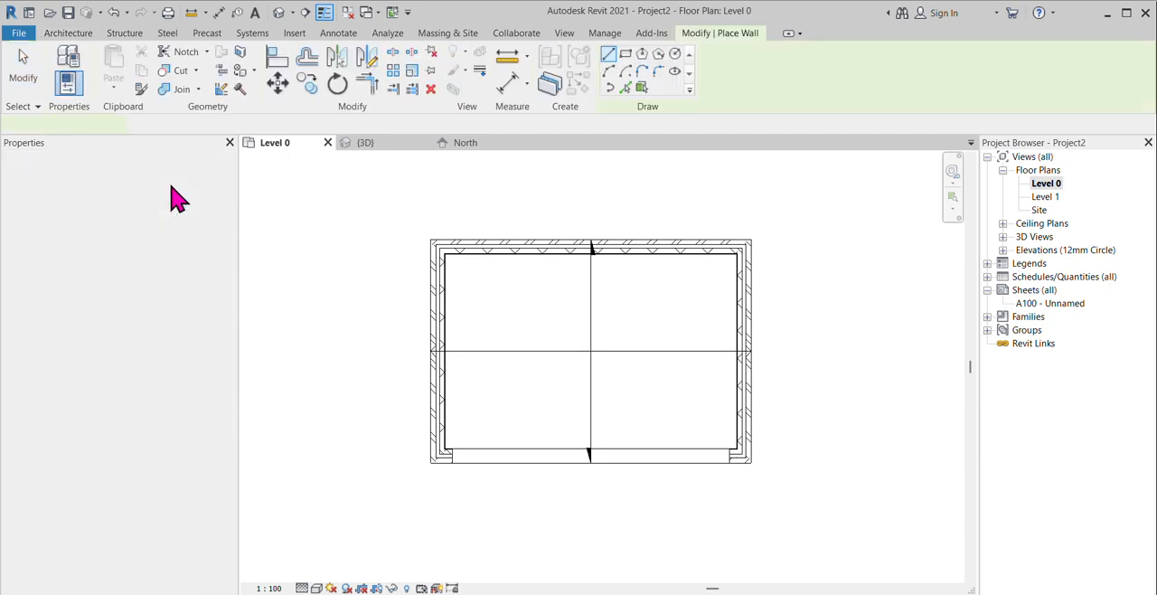
pyautogui.click(178, 191)
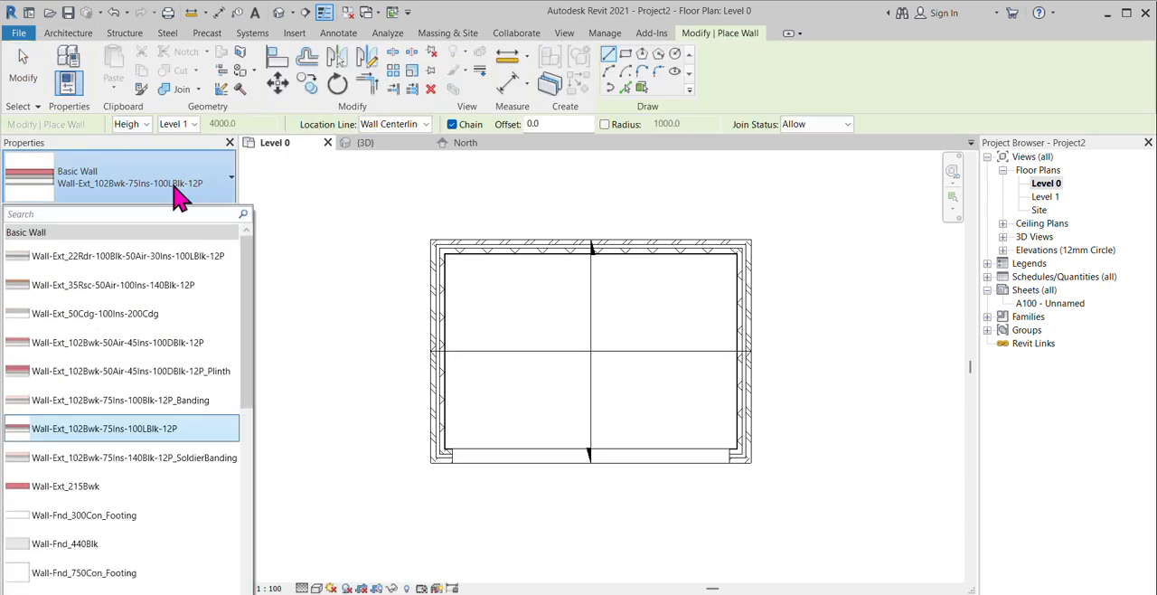
pyautogui.scroll(-7, 136, 515)
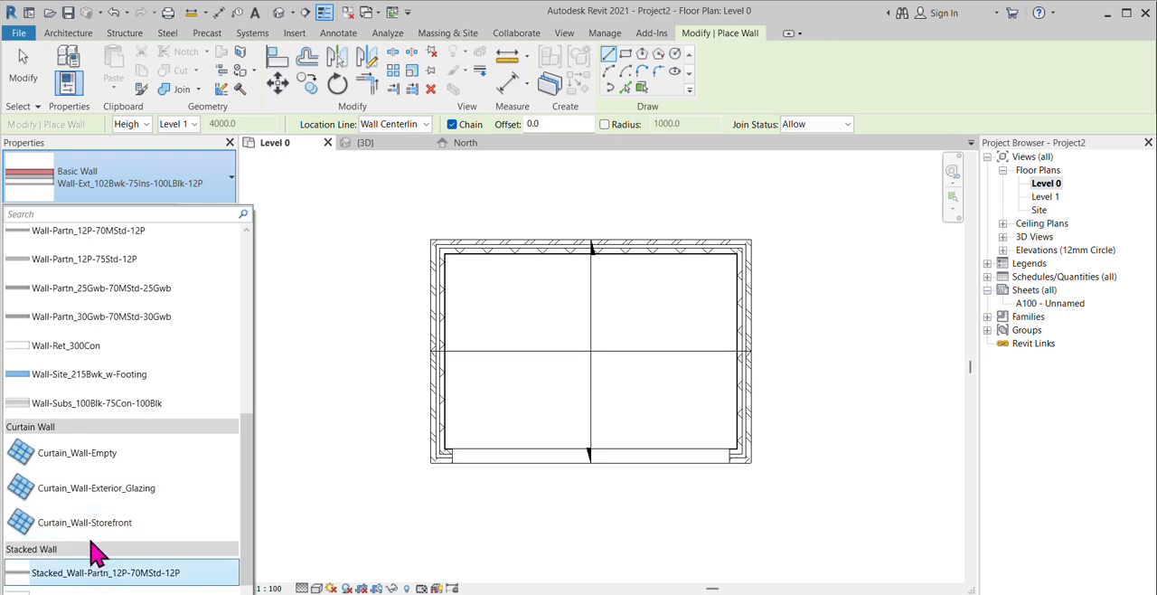
pyautogui.click(107, 522)
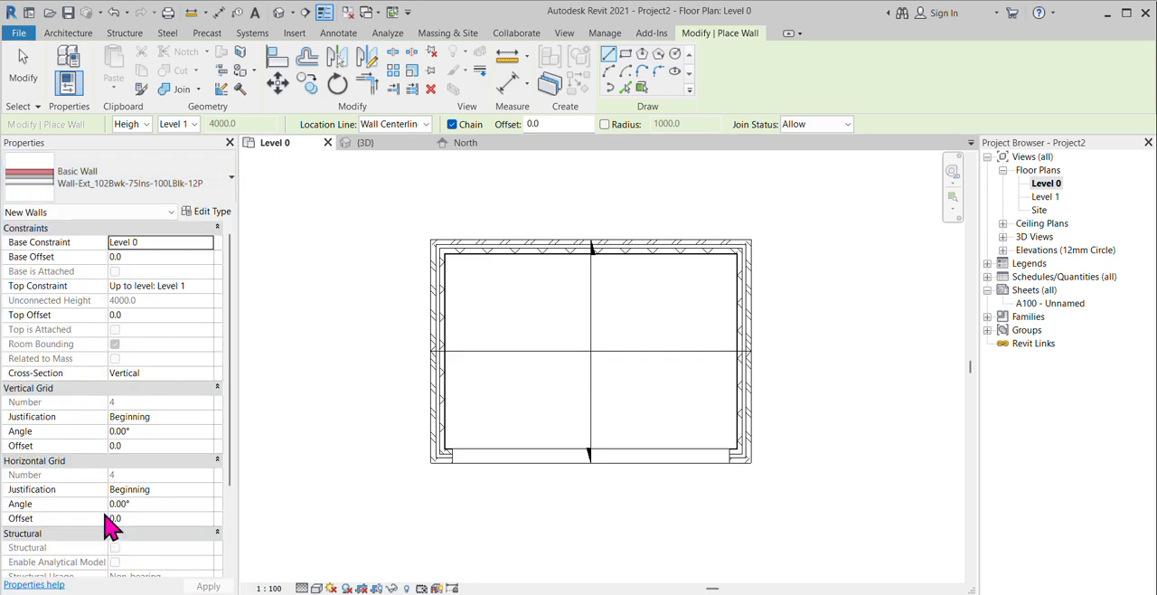
# Step: Set the new curtain wall's base offset to 300, its top constraint to Up to level: Level 1 and its top offset to -300
pyautogui.click(154, 257)
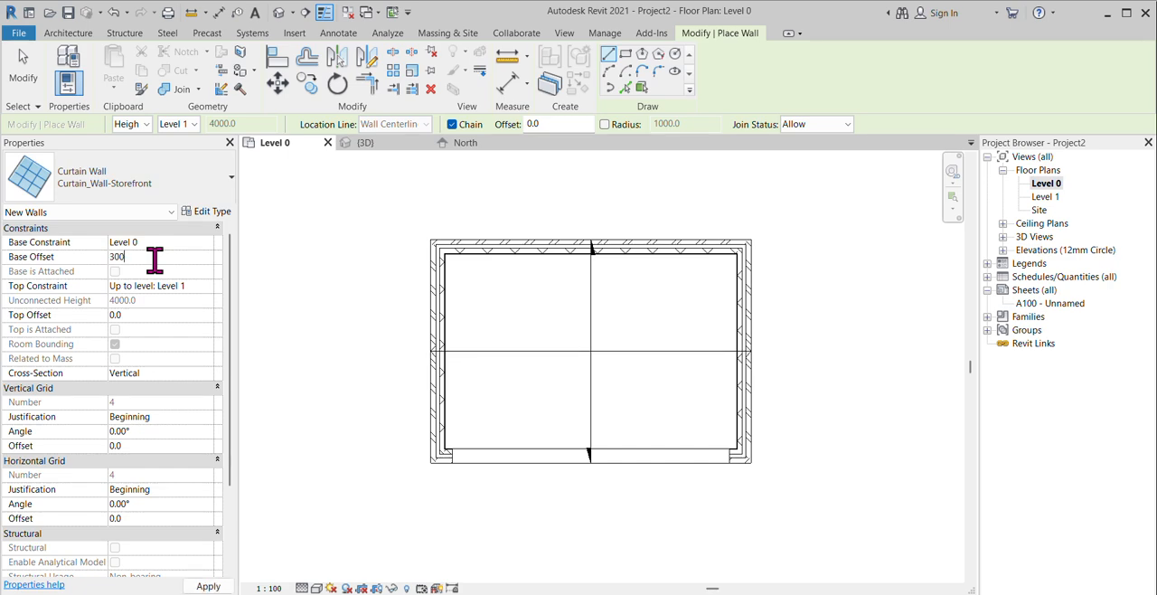
pyautogui.write('300')
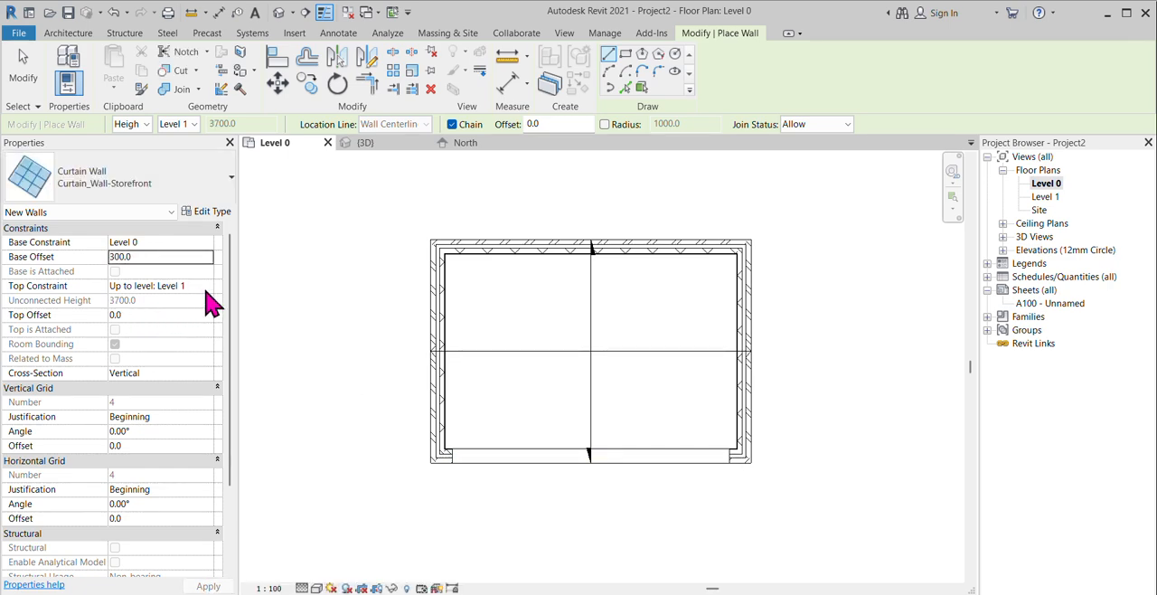
pyautogui.click(207, 287)
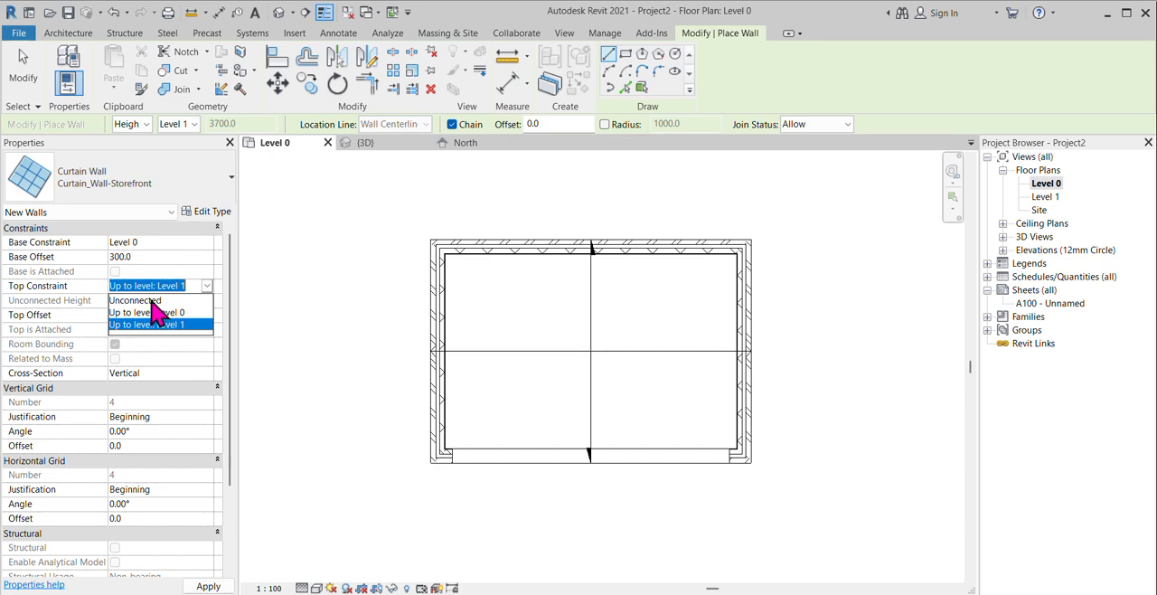
pyautogui.click(152, 300)
pyautogui.click(208, 288)
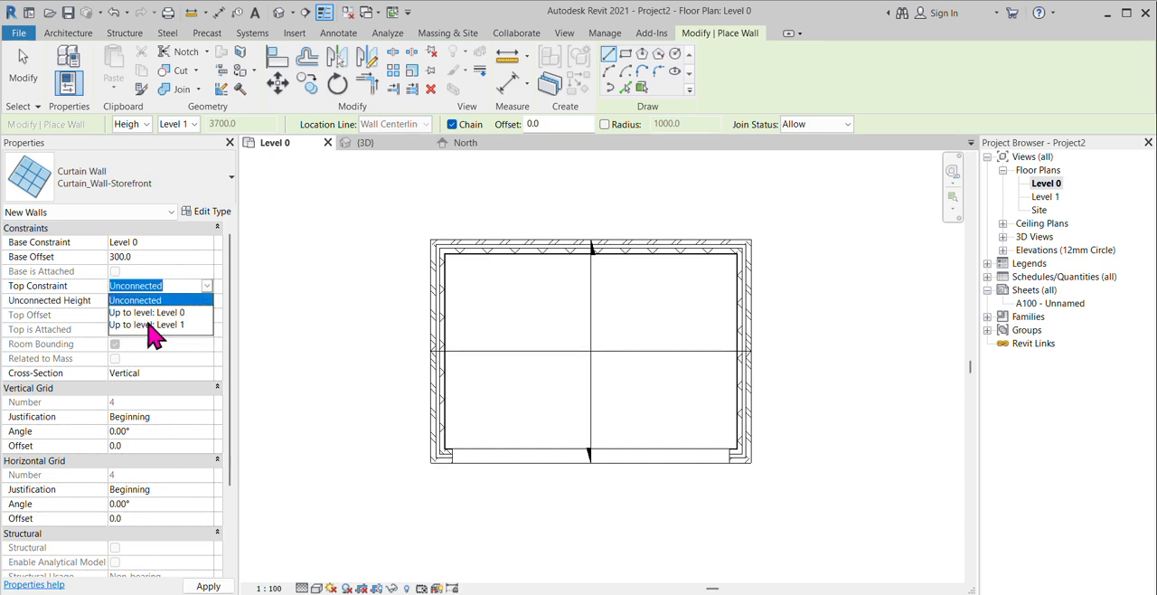
pyautogui.click(147, 323)
pyautogui.click(117, 314)
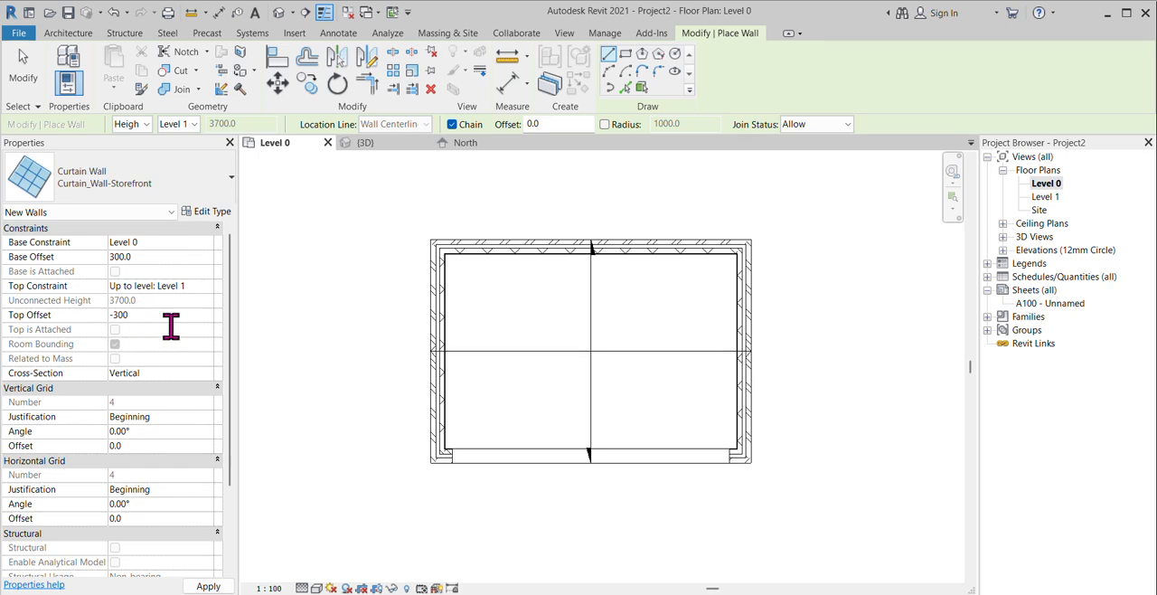
# Step: Draw the curtain wall about 5690 mm long across the front wall opening, show it in 3D and end wall placement
pyautogui.scroll(2, 449, 461)
pyautogui.scroll(1, 449, 461)
pyautogui.click(447, 451)
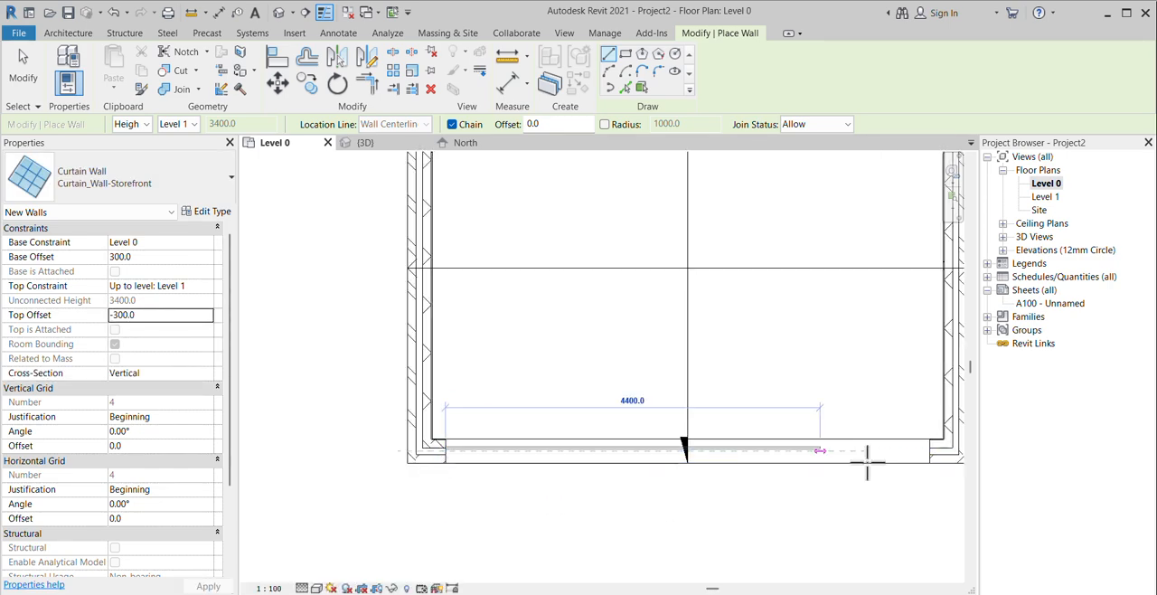
pyautogui.click(929, 451)
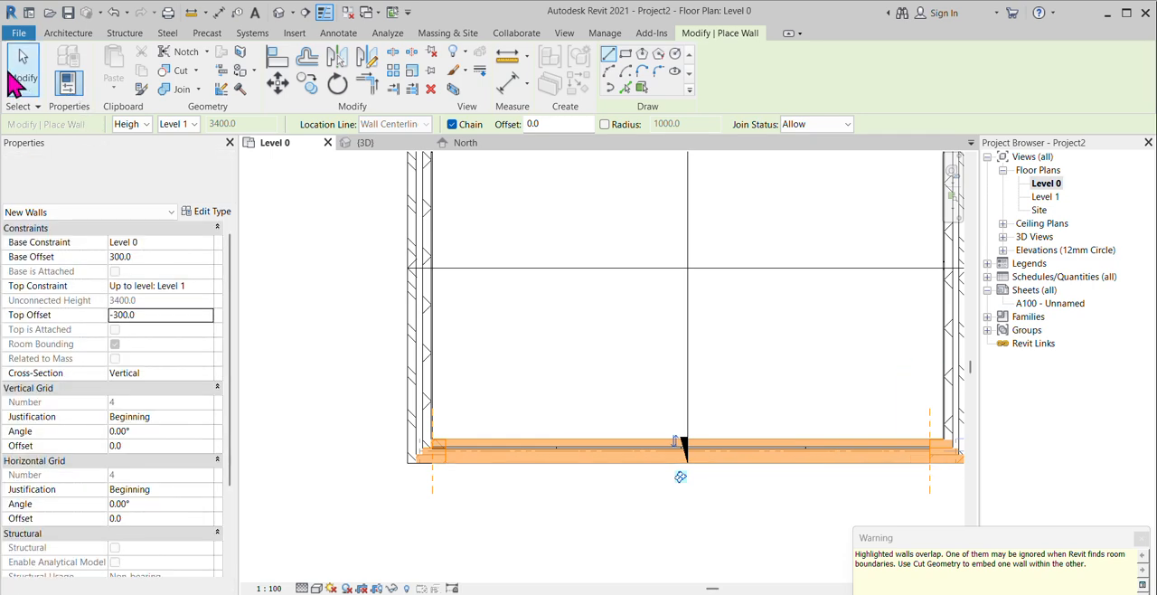
pyautogui.click(368, 142)
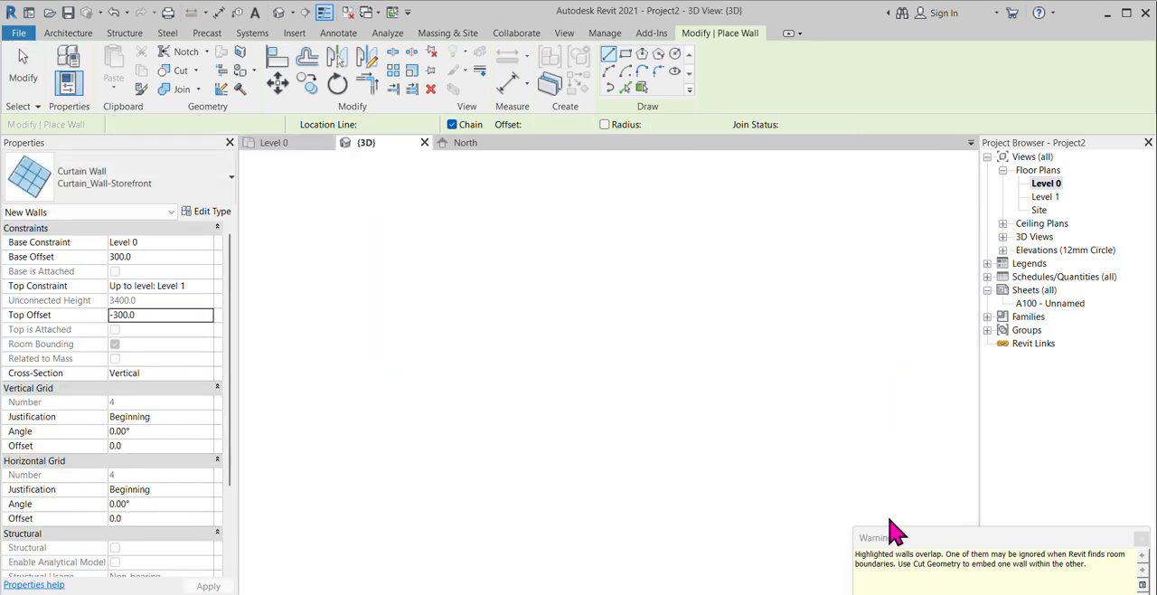
pyautogui.scroll(2, 786, 298)
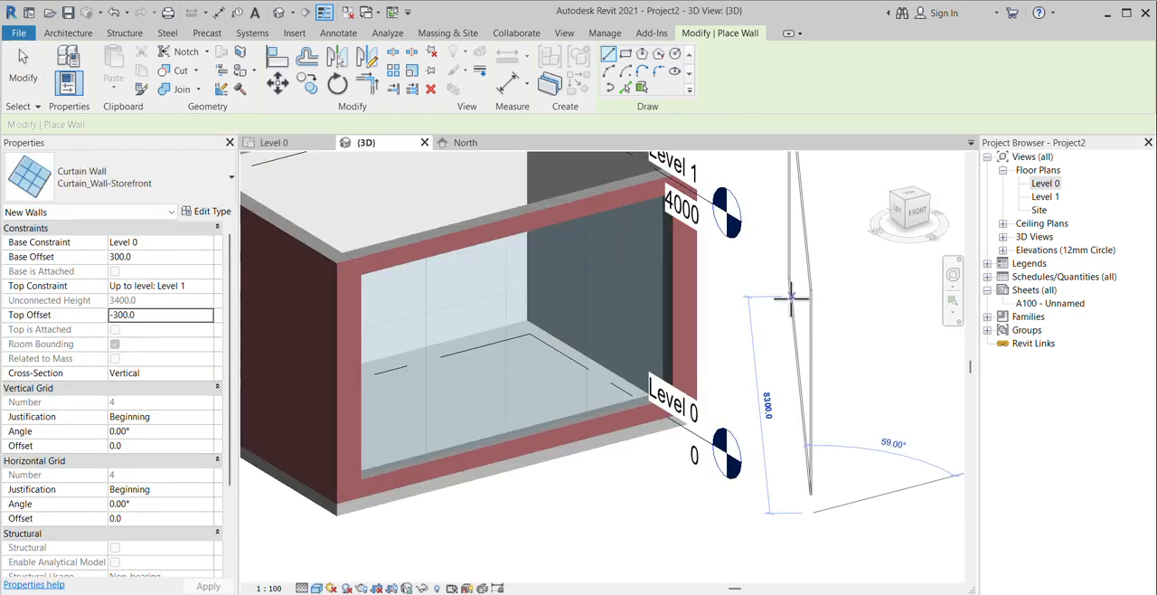
pyautogui.scroll(-2, 718, 442)
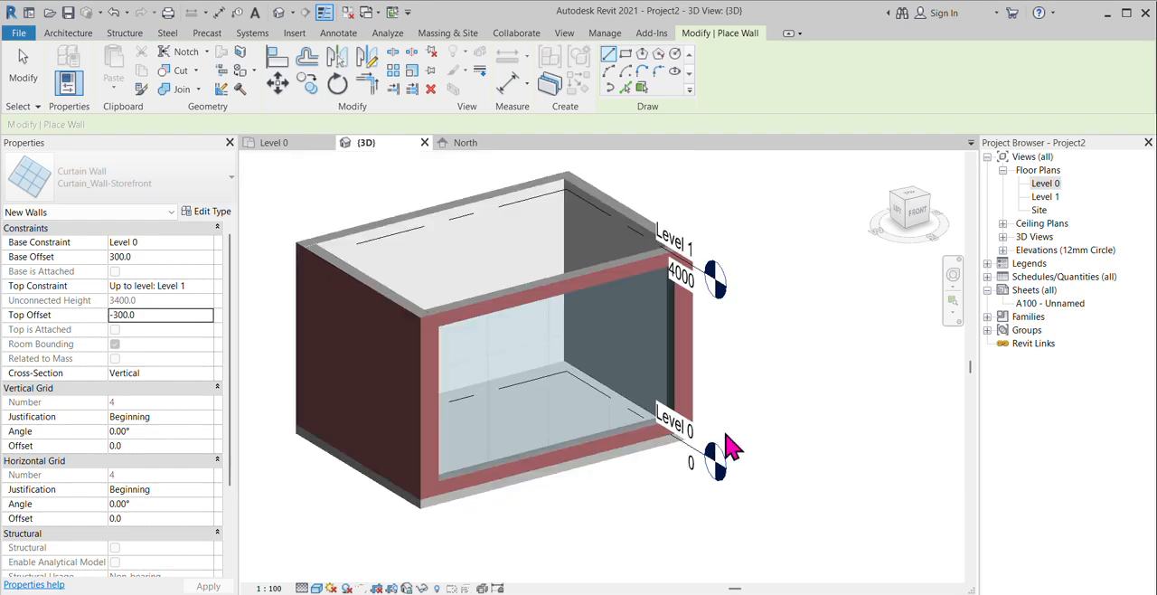
pyautogui.press('Escape')
pyautogui.press('Escape')
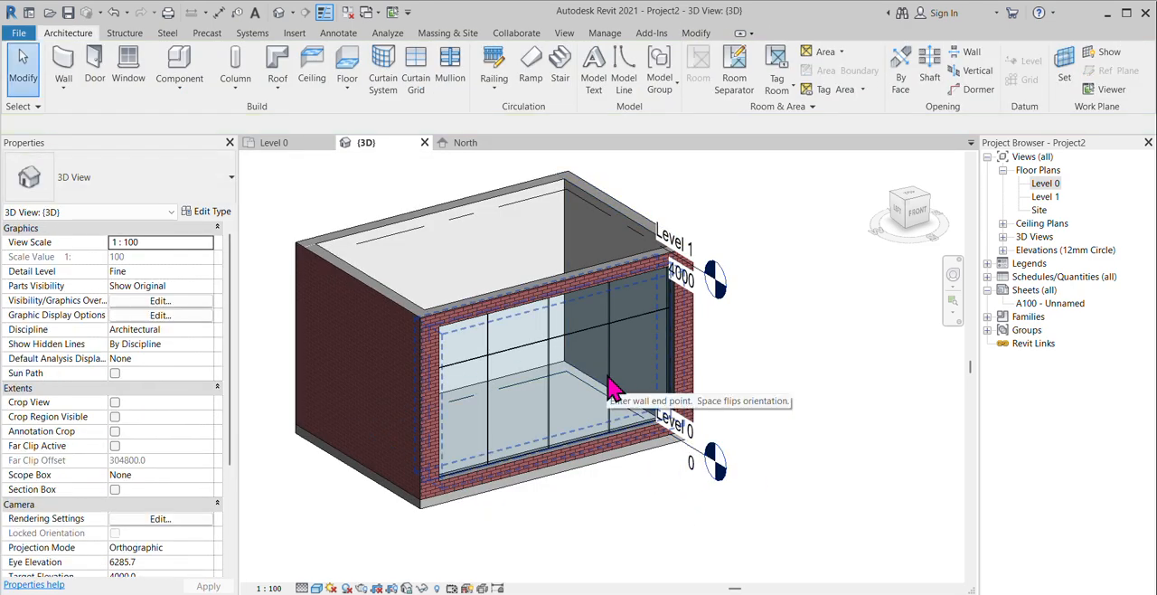
# Step: Set the vertical grid spacing to 900 in the type properties of the front curtain wall
pyautogui.click(485, 362)
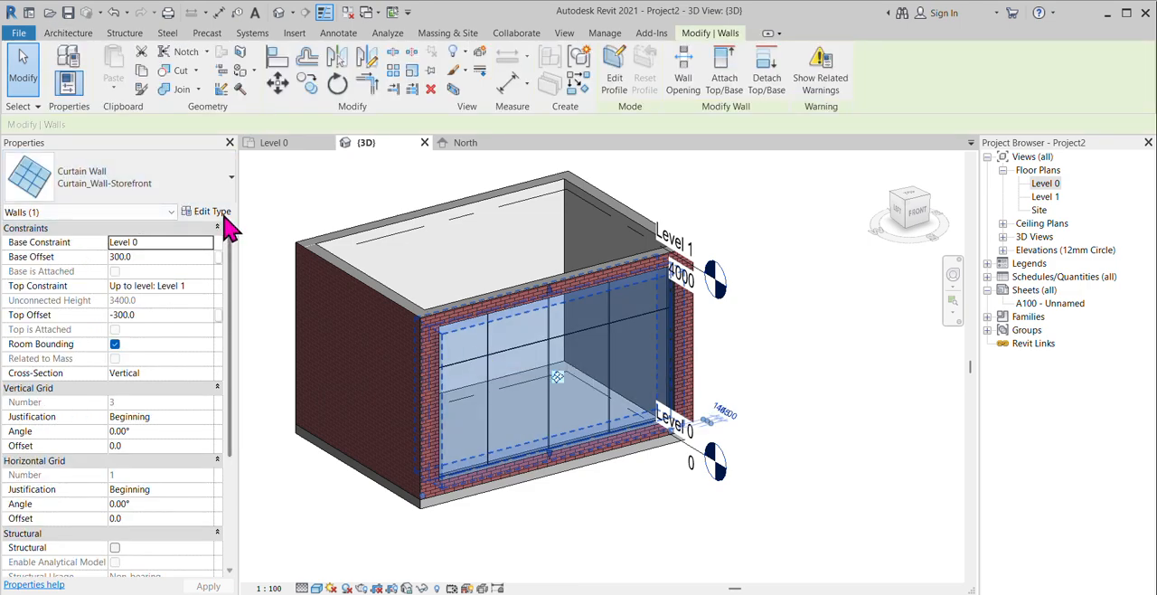
pyautogui.click(213, 212)
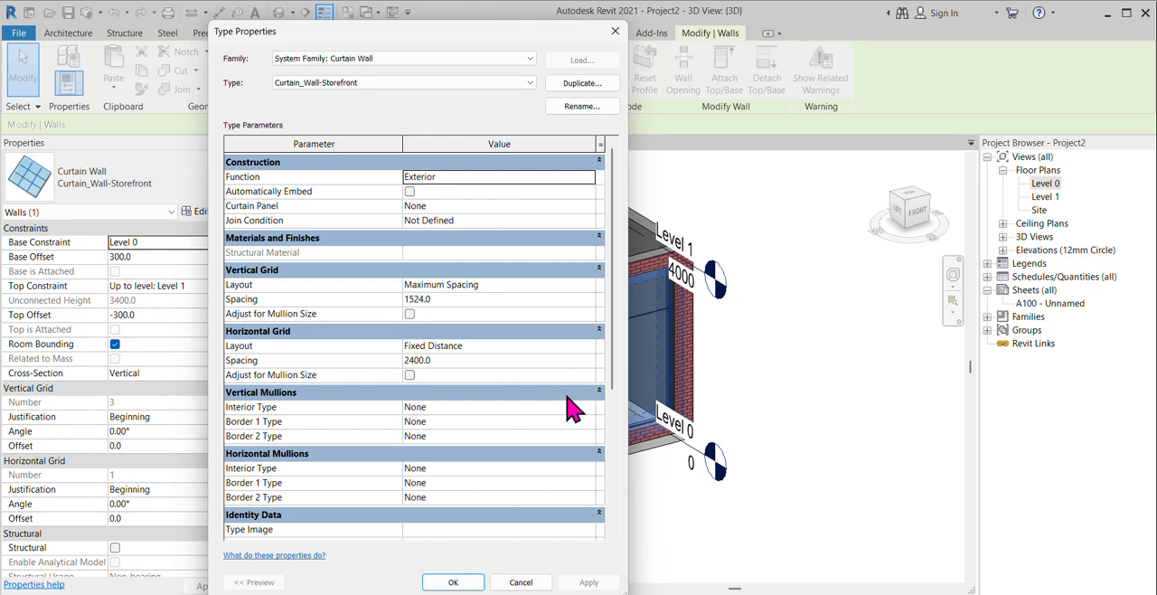
pyautogui.click(522, 299)
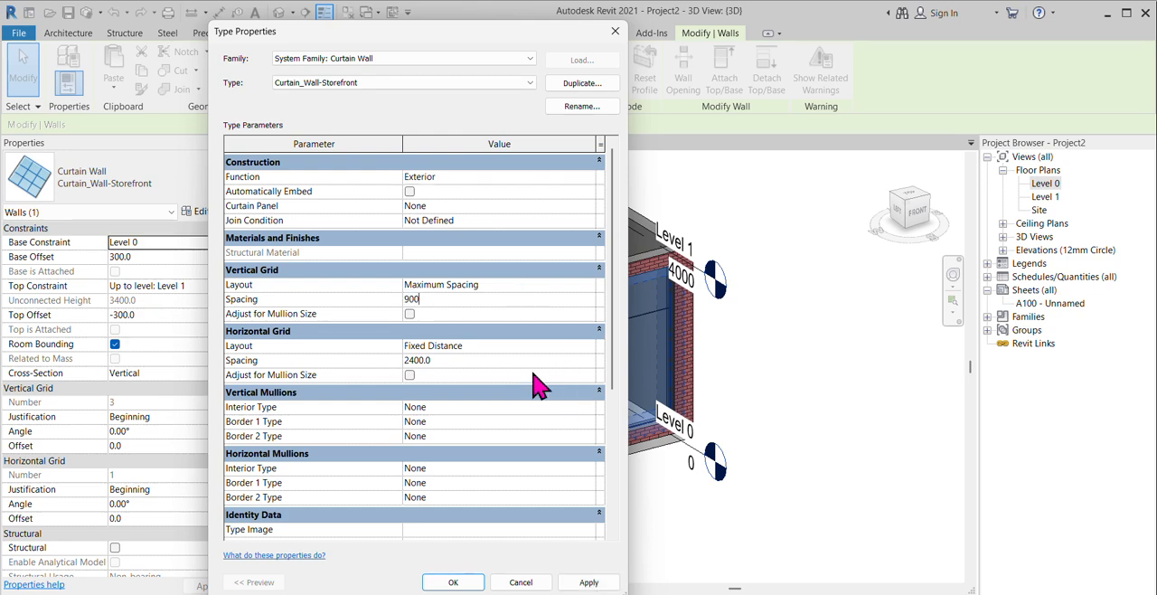
# Step: Set the interior, border 1 and border 2 types of the vertical mullions to Rectangular Mullion : 50x150mm
pyautogui.click(592, 413)
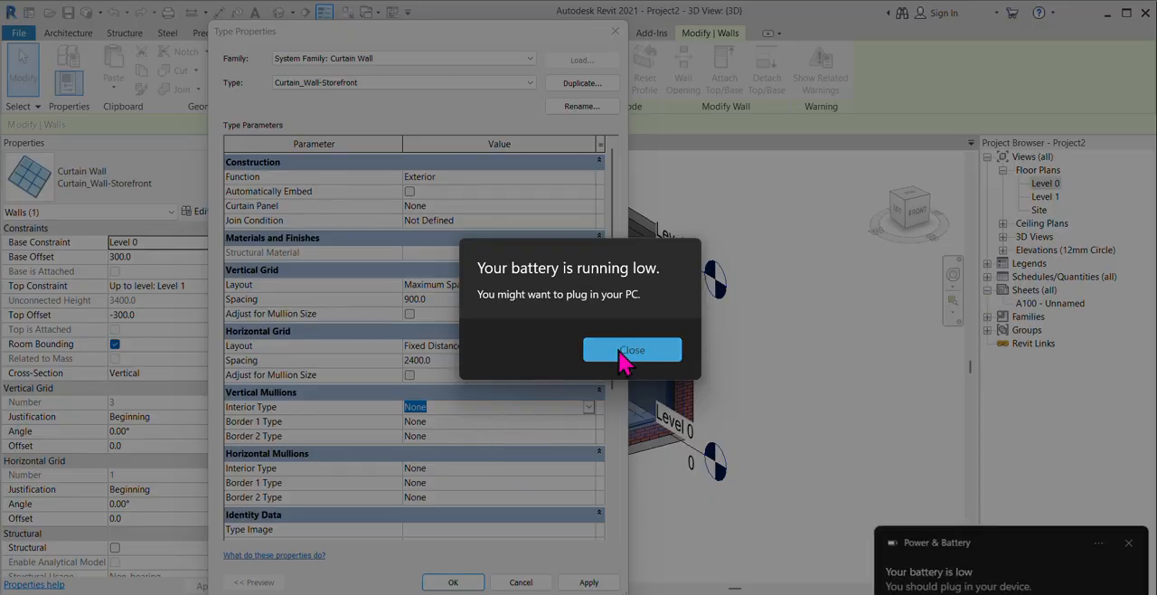
pyautogui.click(592, 352)
pyautogui.click(587, 408)
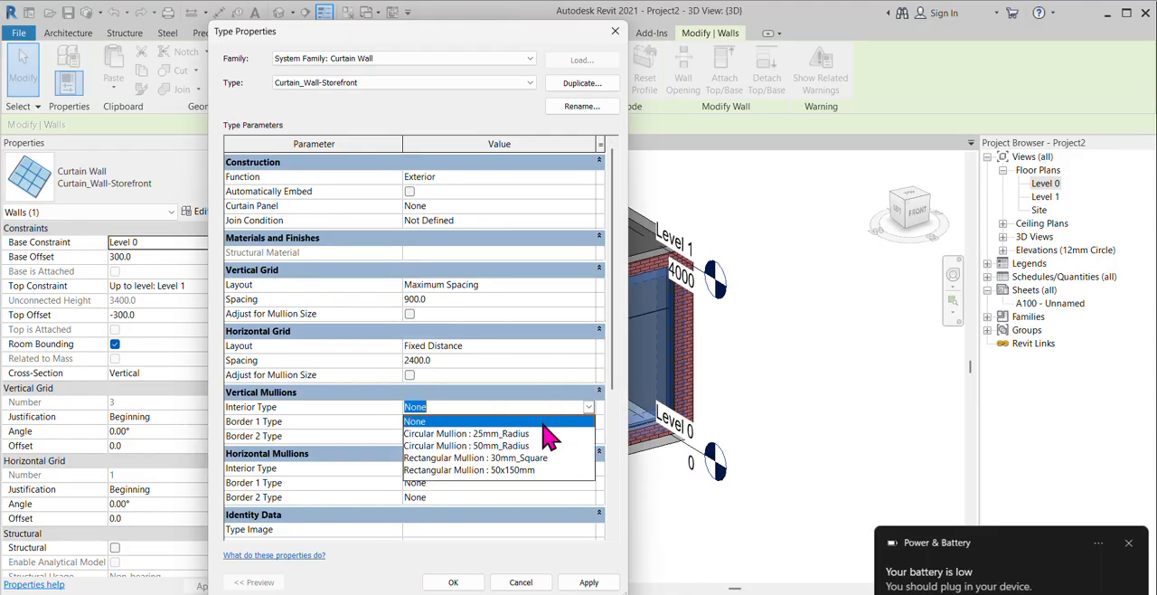
pyautogui.click(515, 470)
pyautogui.click(588, 421)
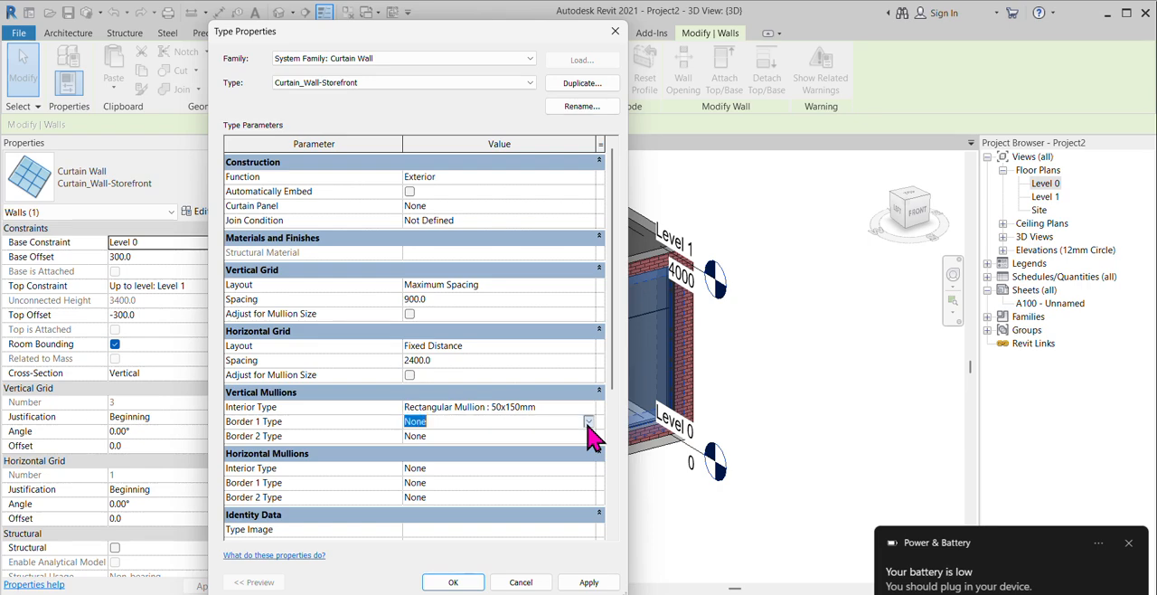
pyautogui.click(588, 421)
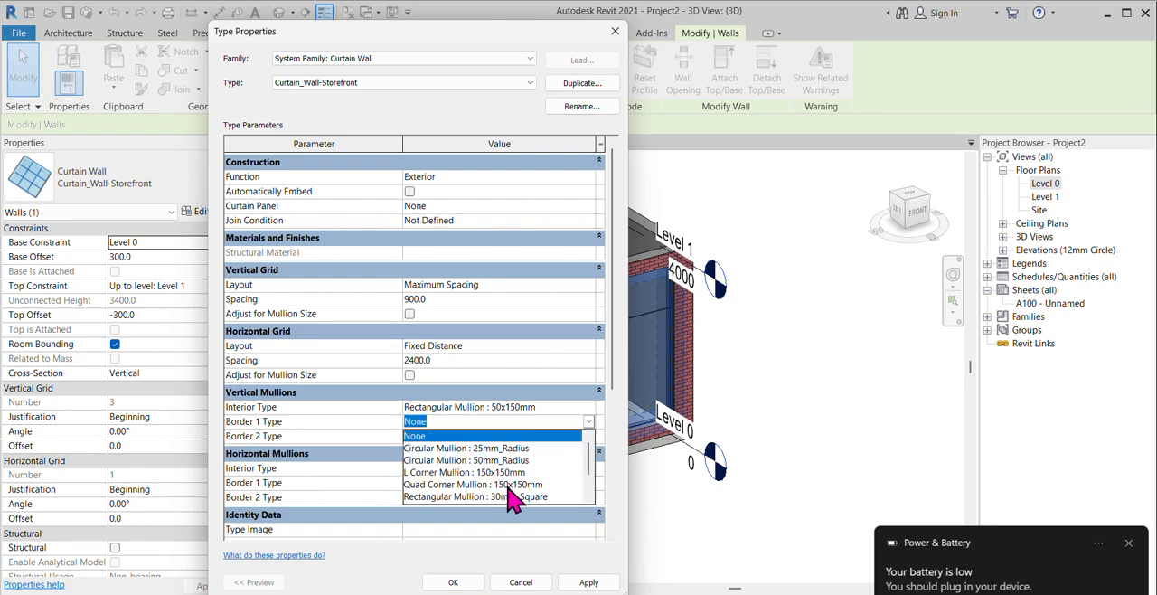
pyautogui.scroll(-1, 522, 489)
pyautogui.click(522, 479)
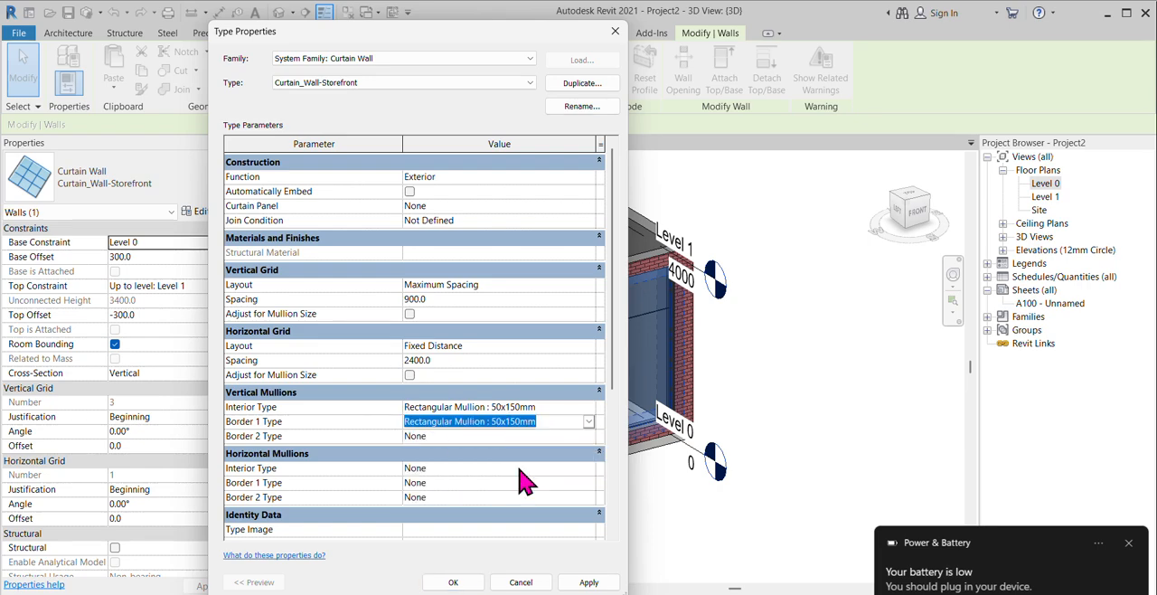
pyautogui.click(588, 437)
pyautogui.click(588, 435)
pyautogui.scroll(-1, 517, 499)
pyautogui.click(519, 502)
# Step: Set the interior and border 1 types of the horizontal mullions to Rectangular Mullion : 50x150mm, dismissing the battery notification
pyautogui.click(589, 469)
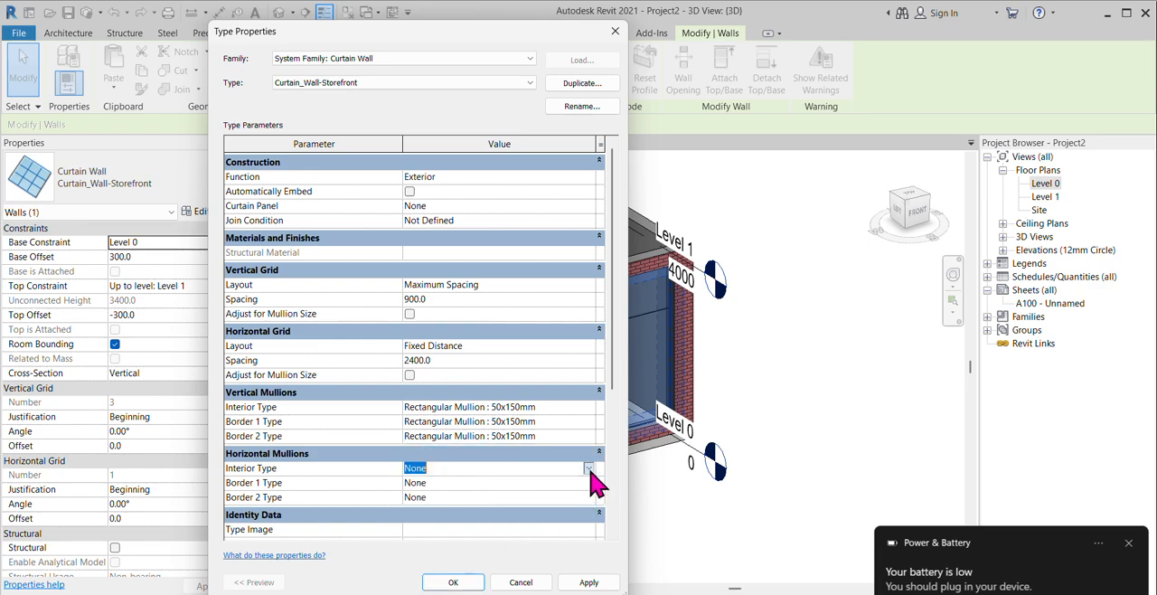
pyautogui.click(588, 468)
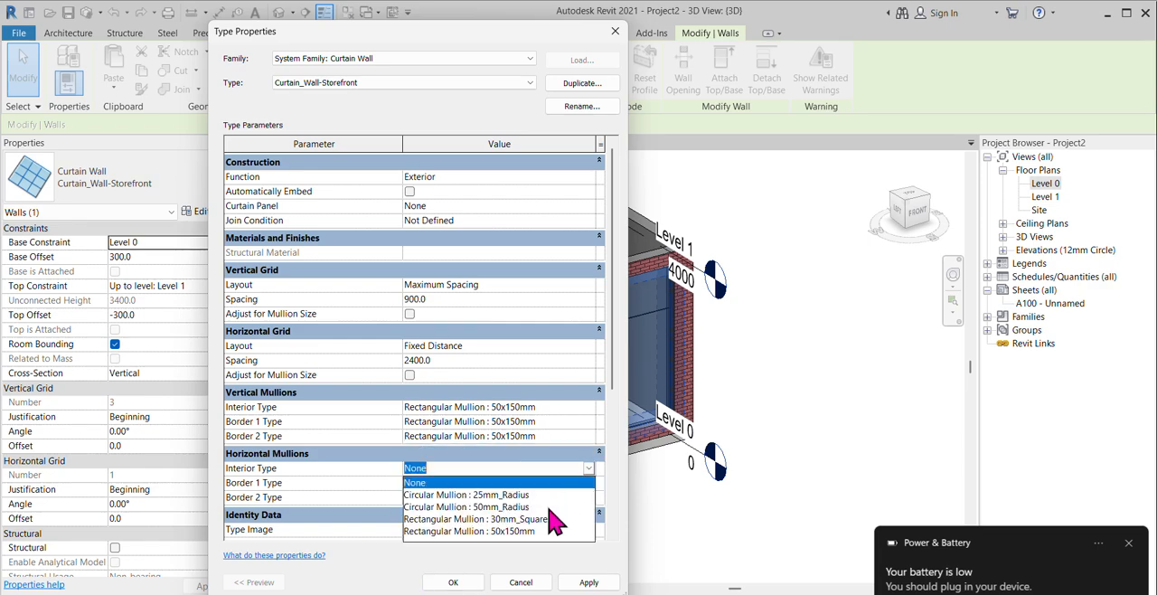
pyautogui.click(528, 532)
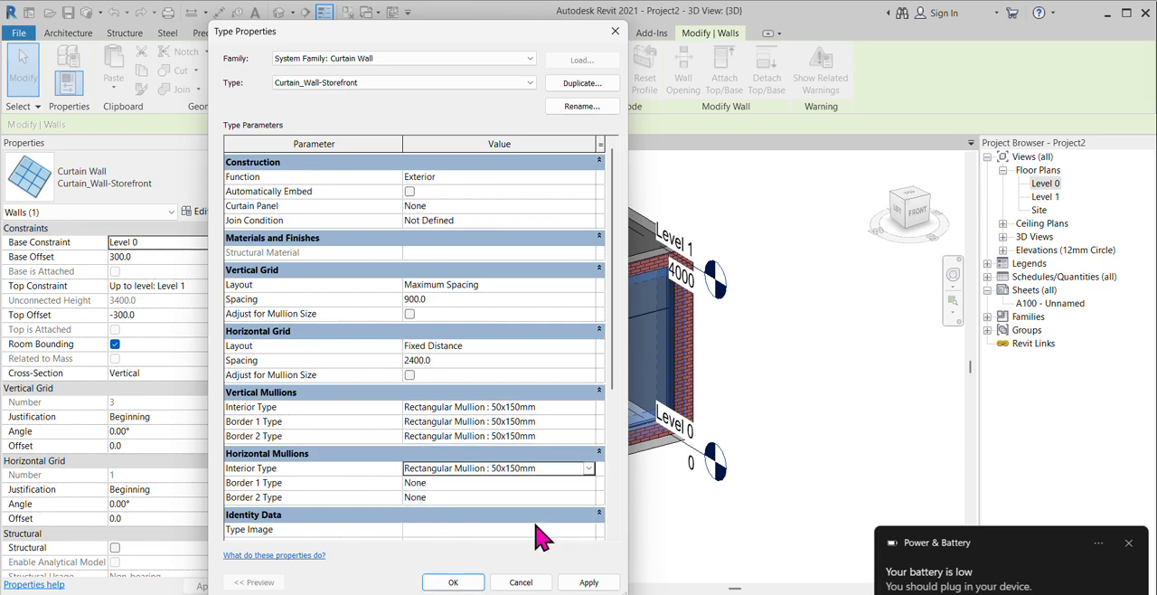
pyautogui.click(1128, 544)
pyautogui.click(593, 485)
pyautogui.click(589, 484)
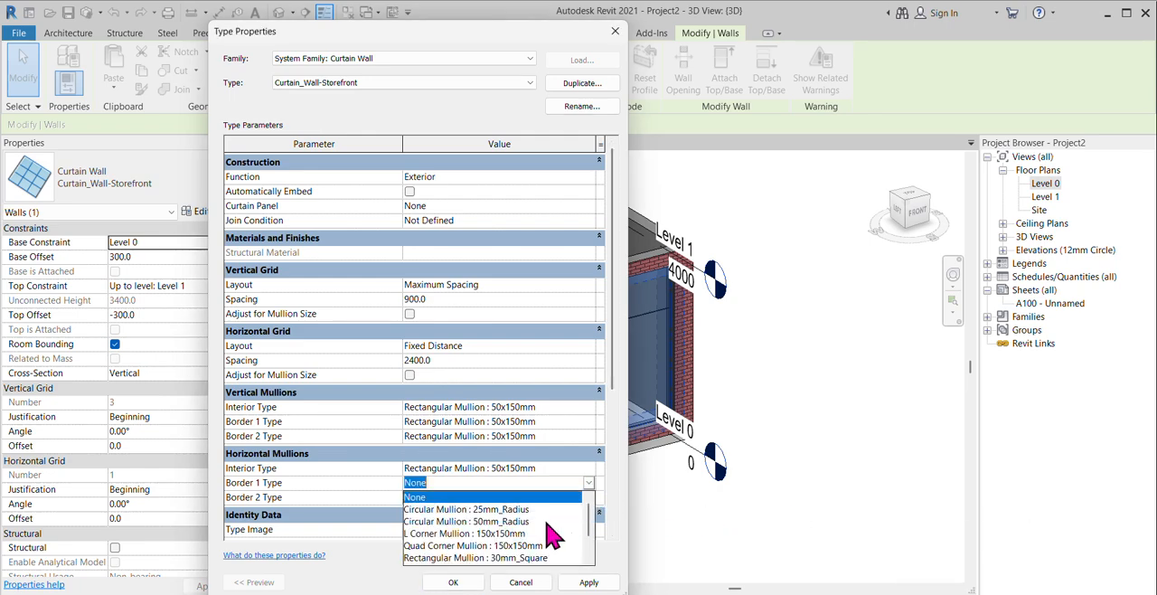
pyautogui.scroll(-1, 528, 553)
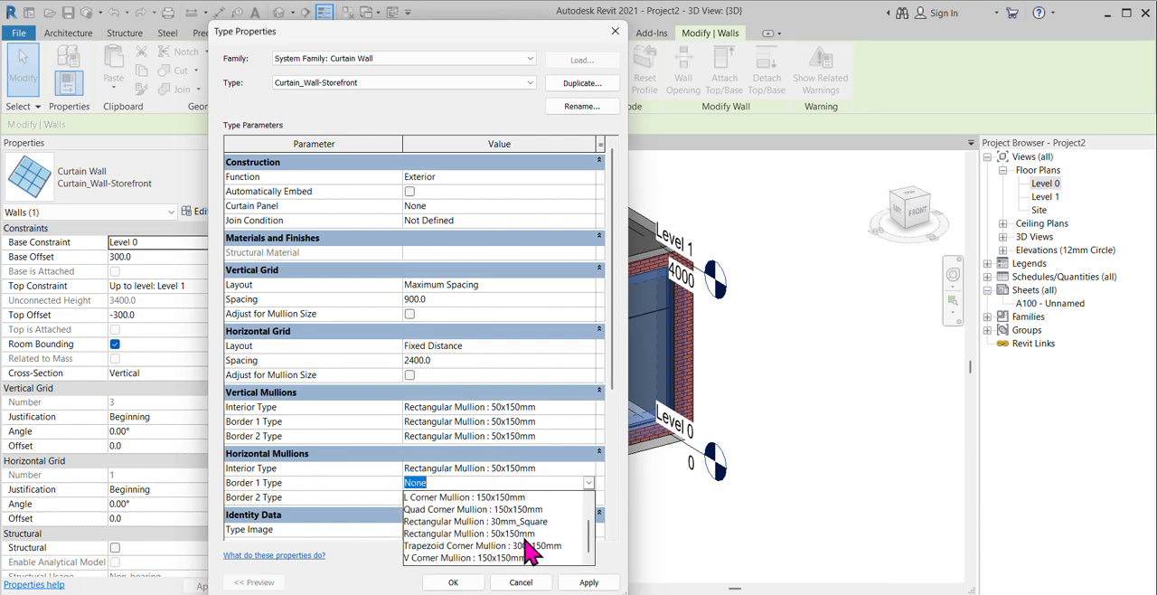
pyautogui.click(529, 533)
# Step: Set the border 2 type of the horizontal mullions to Rectangular Mullion : 50x150mm and apply the type changes
pyautogui.click(588, 497)
pyautogui.click(588, 497)
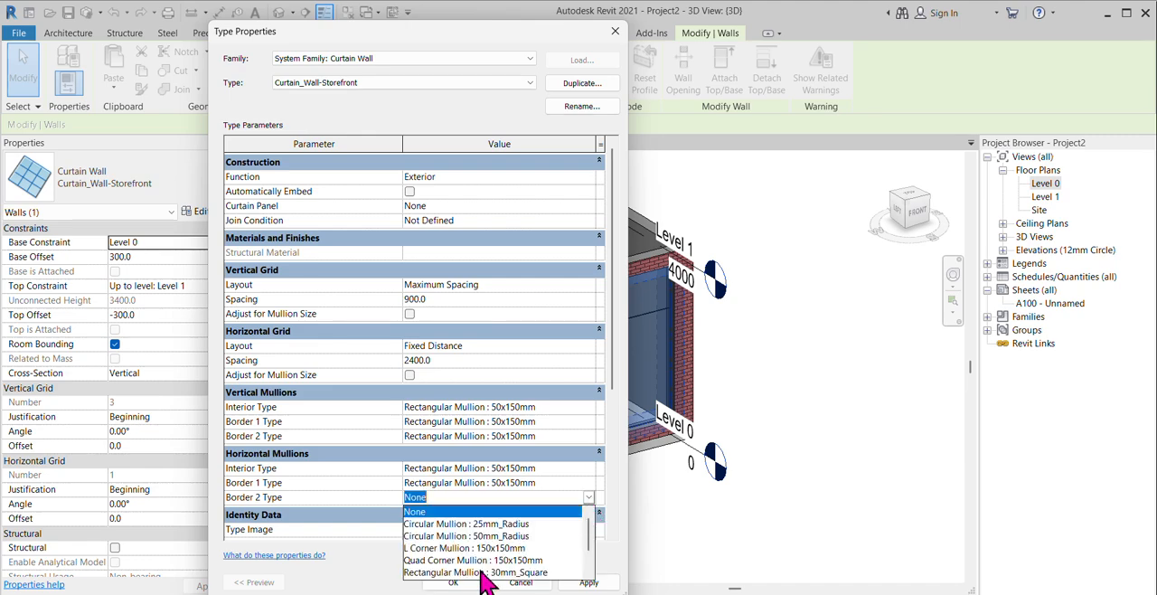
pyautogui.scroll(-1, 533, 568)
pyautogui.click(527, 537)
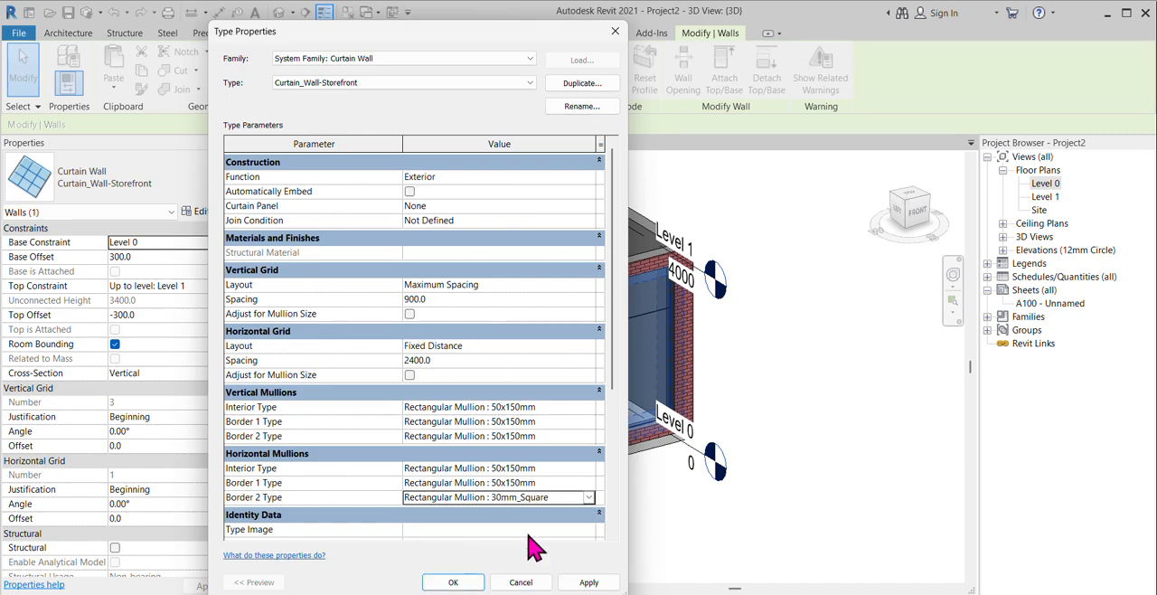
pyautogui.click(588, 498)
pyautogui.scroll(-2, 524, 561)
pyautogui.click(526, 552)
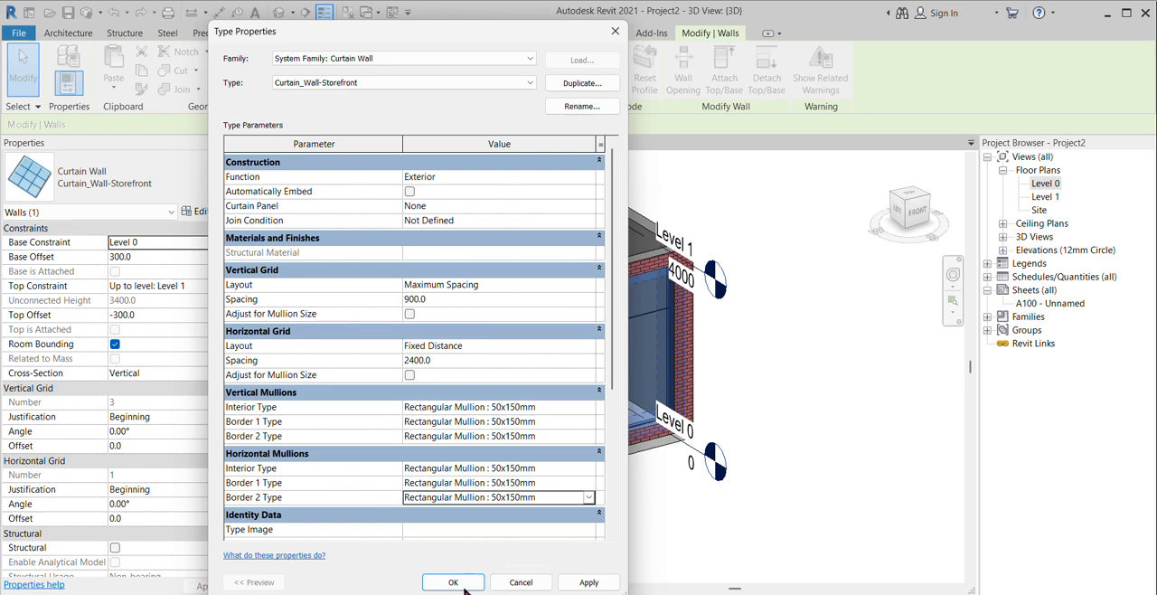
pyautogui.click(578, 583)
pyautogui.click(462, 583)
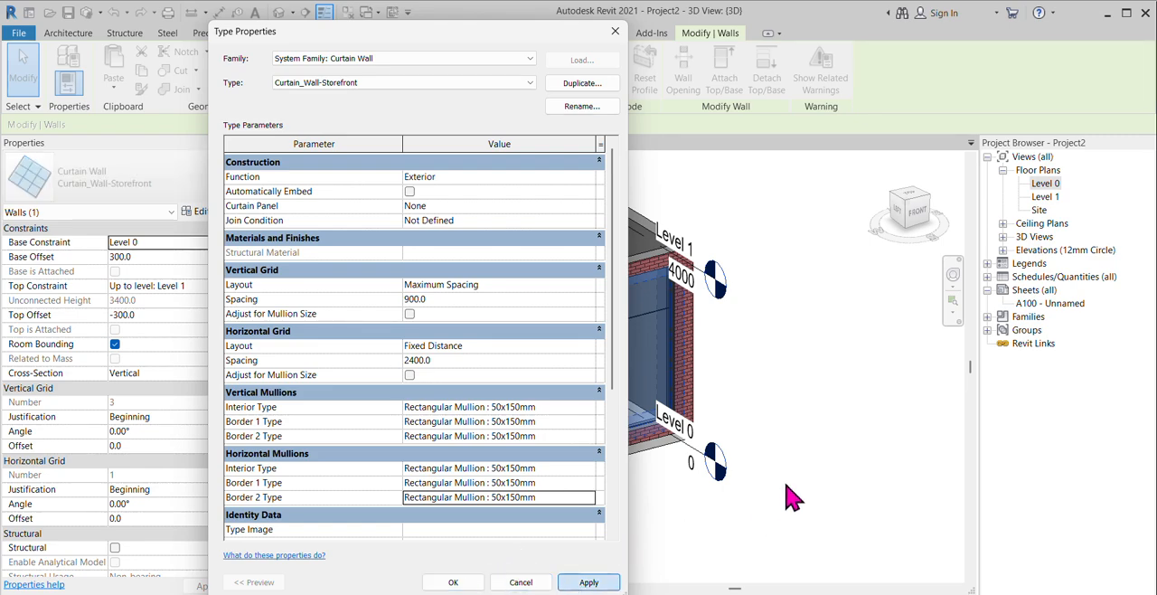
# Step: Set the vertical grid spacing of the front storefront curtain wall type to 1200 and apply the change
pyautogui.click(803, 440)
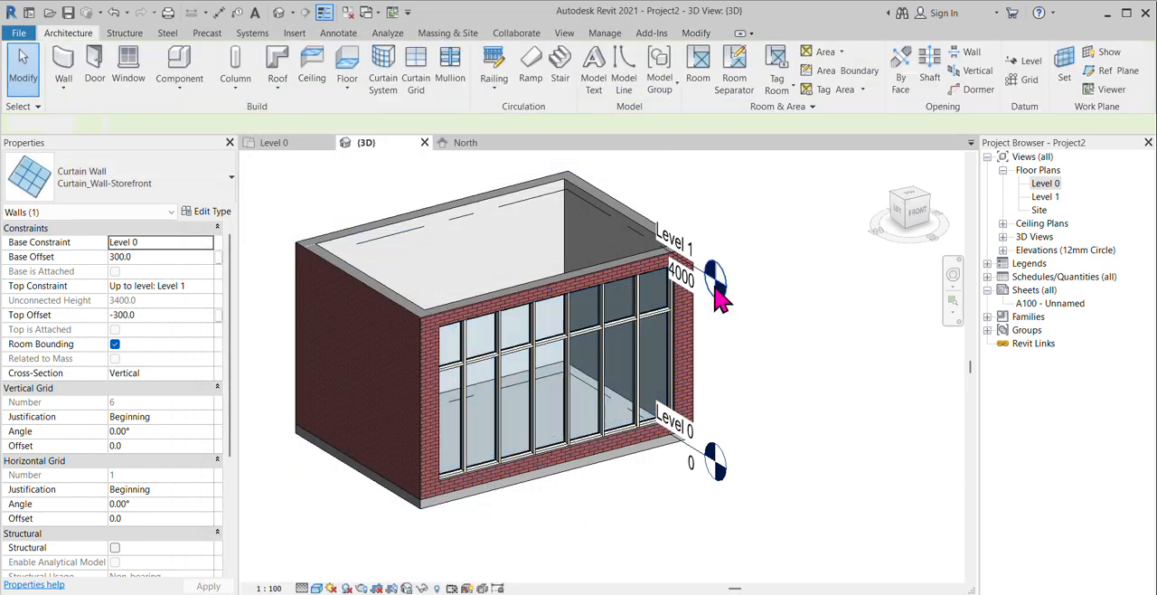
pyautogui.scroll(3, 831, 341)
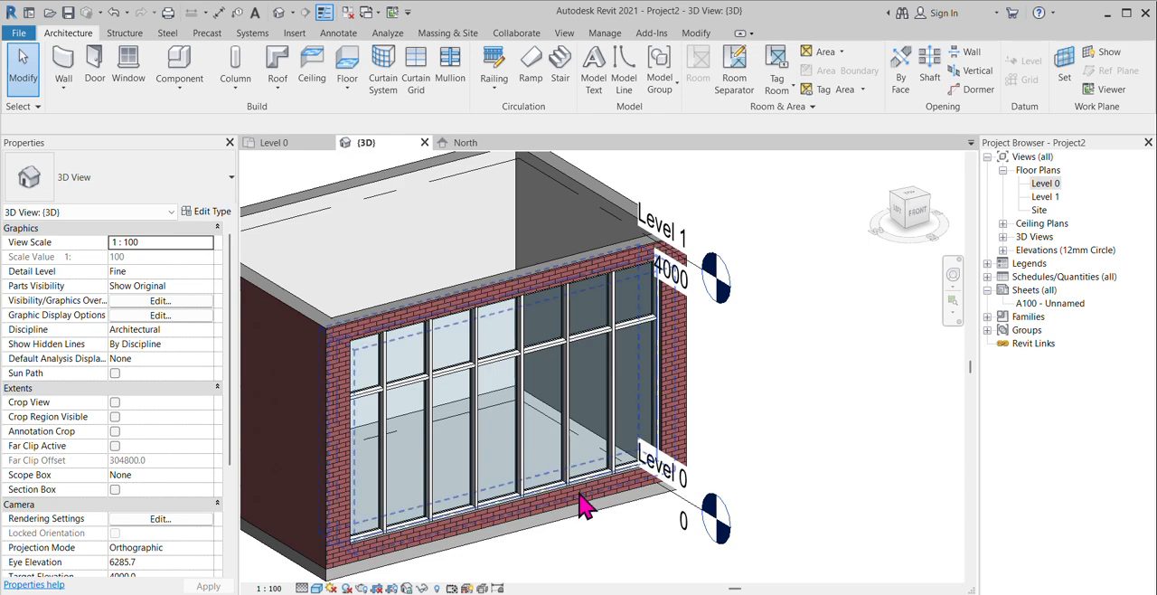
pyautogui.scroll(1, 580, 492)
pyautogui.scroll(-1, 806, 414)
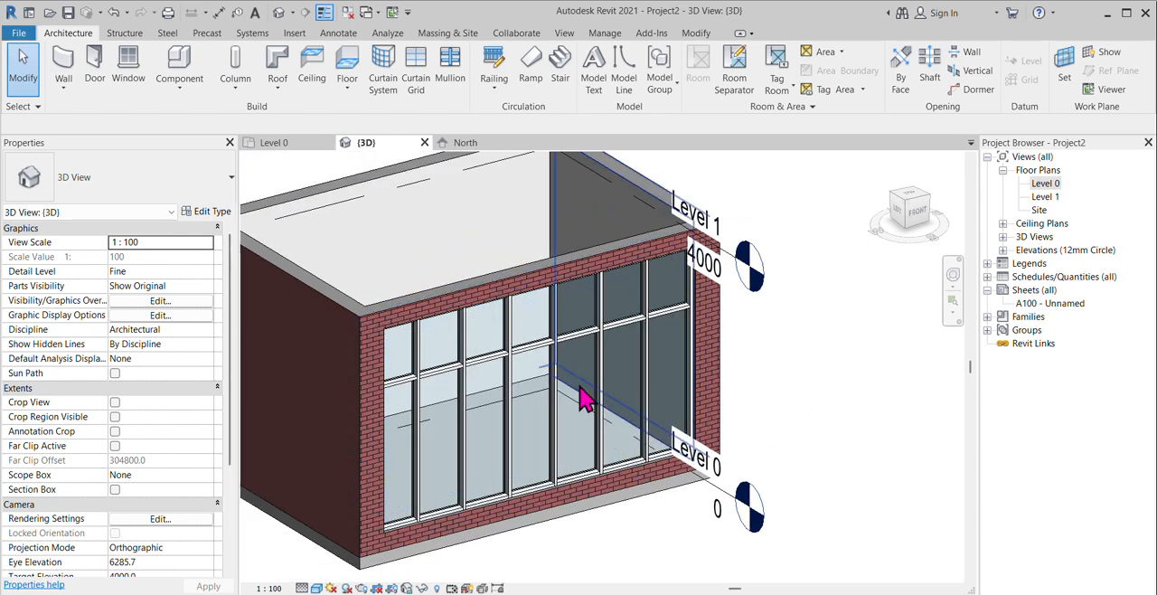
pyautogui.click(601, 474)
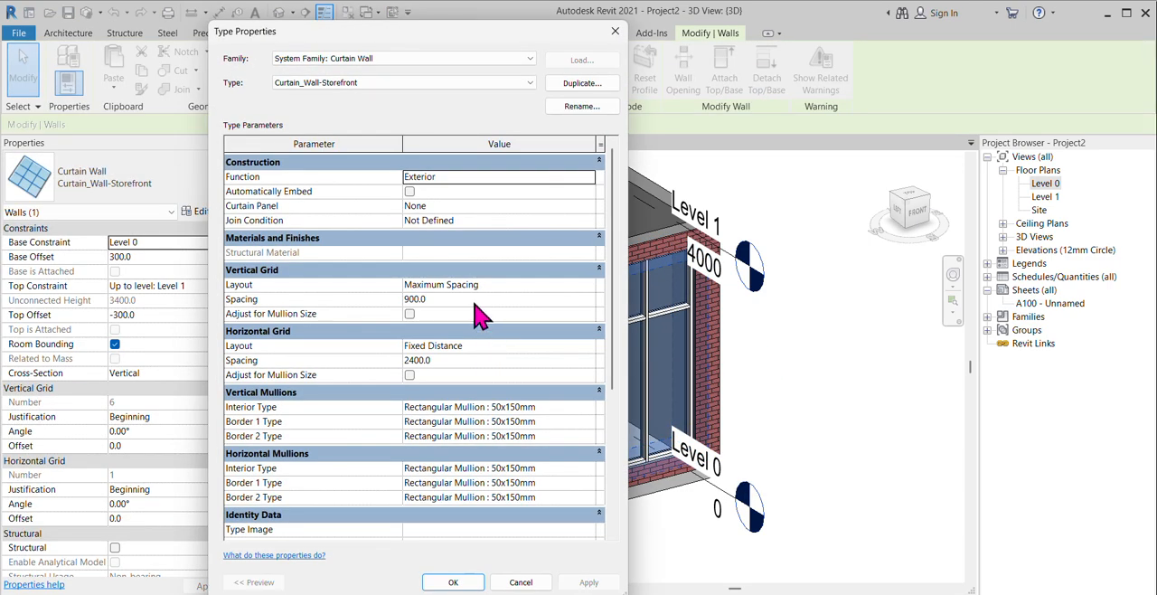
pyautogui.click(473, 300)
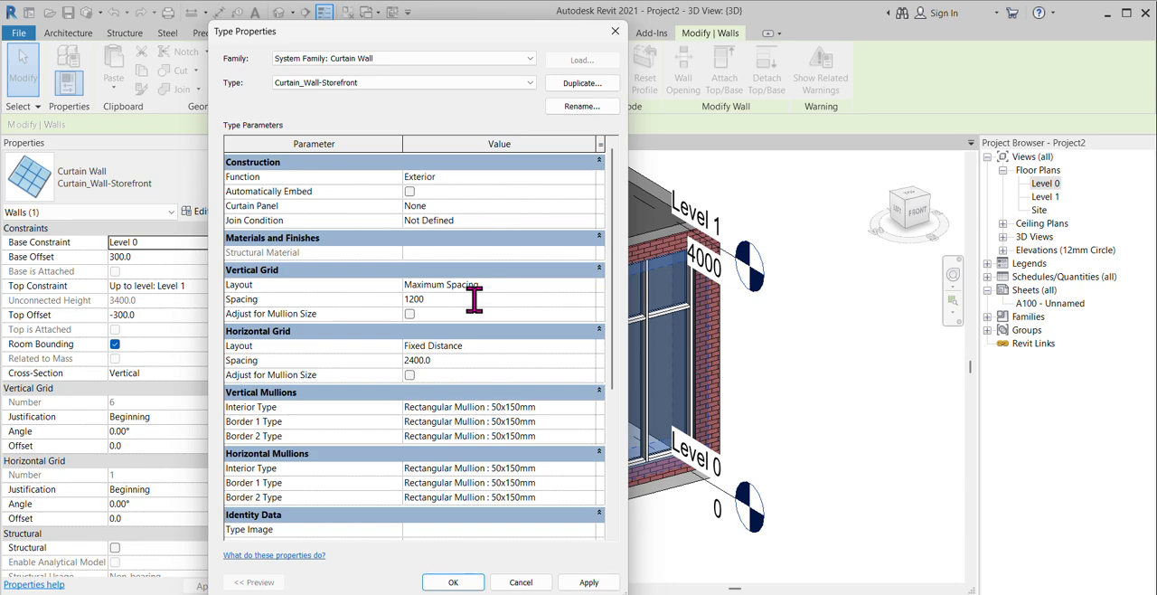
pyautogui.click(590, 582)
pyautogui.click(452, 583)
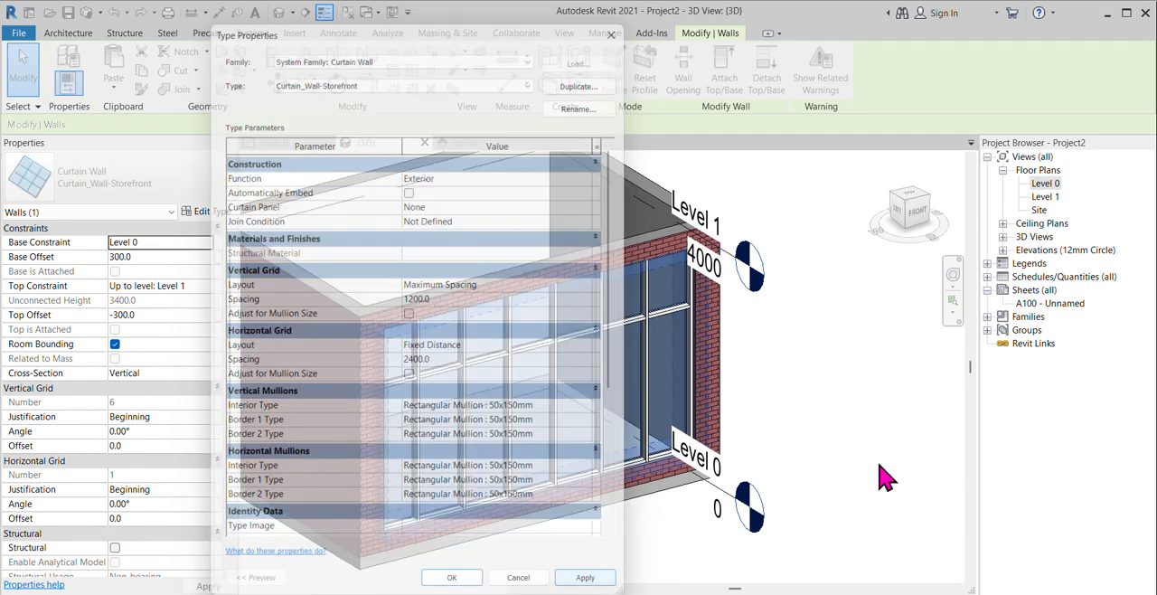
pyautogui.click(843, 456)
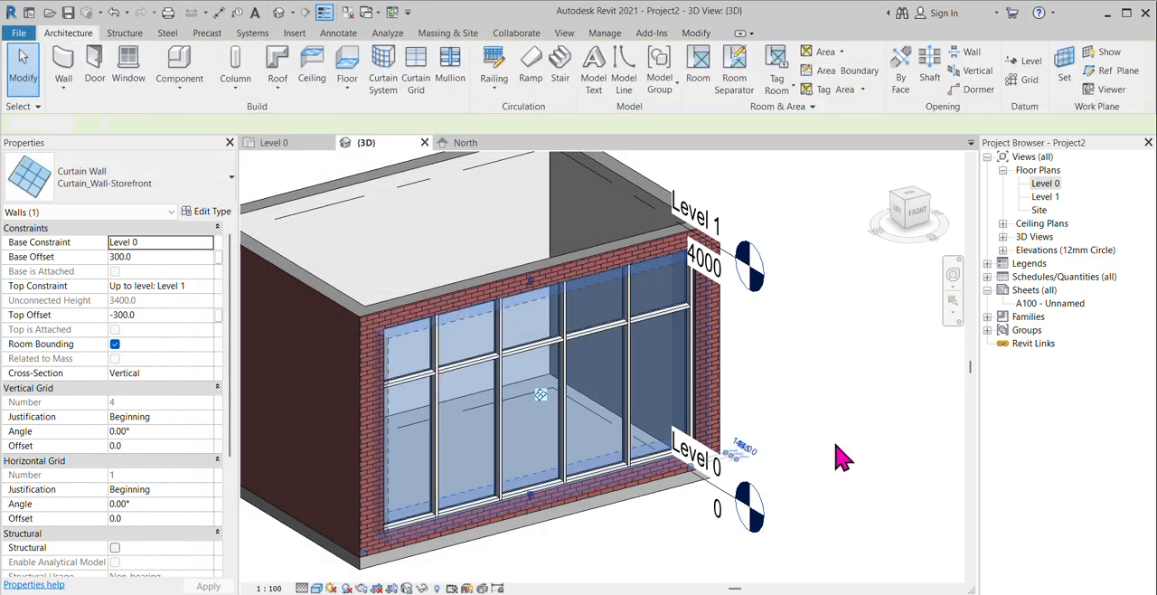
pyautogui.scroll(-2, 503, 433)
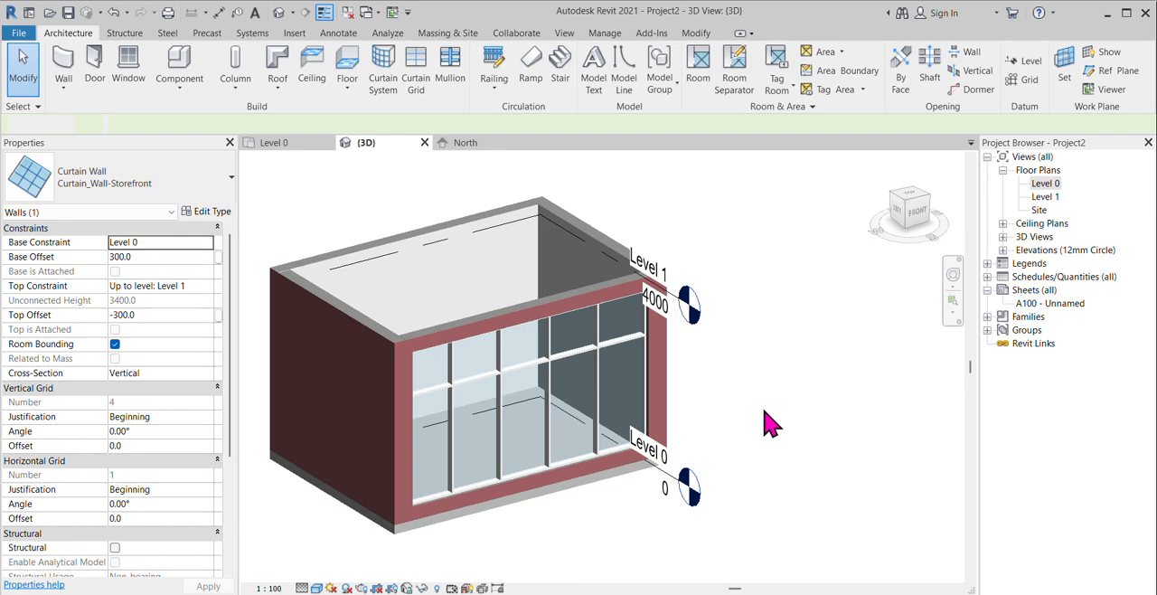
pyautogui.click(769, 425)
# Step: Load the M_Door-Curtain-Wall-Double-Storefront family from the Doors folder of the English library
pyautogui.scroll(5, 707, 425)
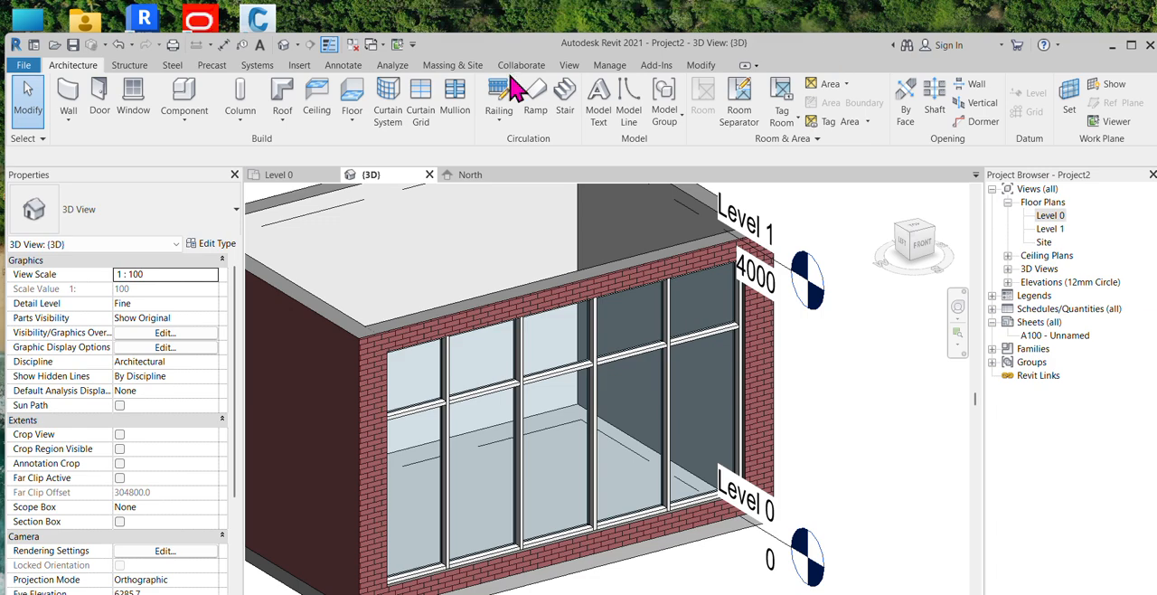
pyautogui.click(297, 67)
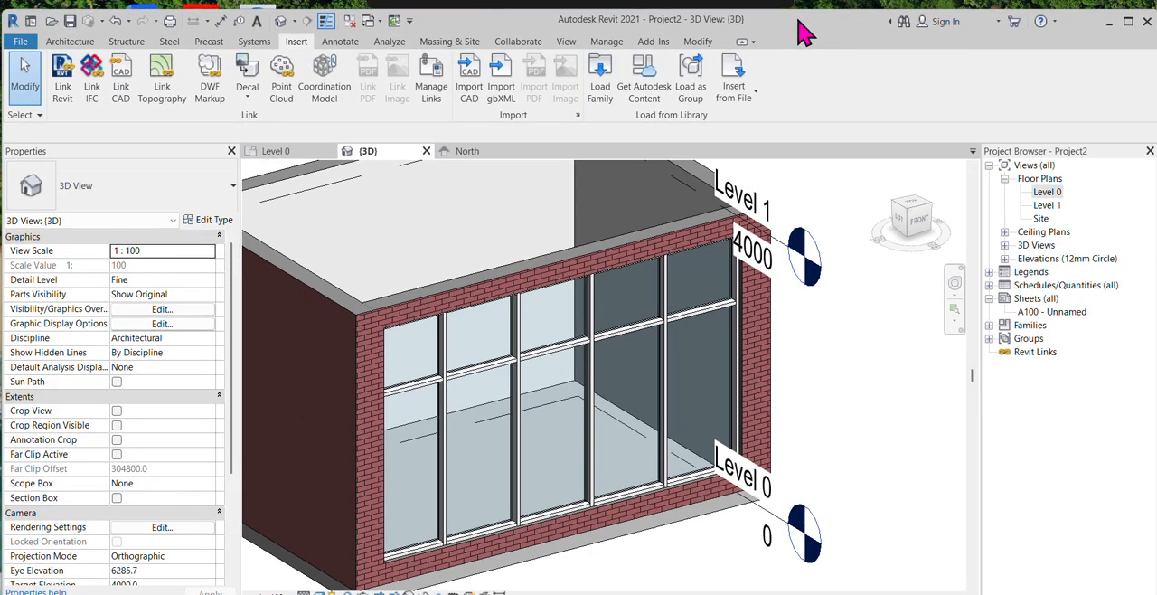
pyautogui.click(603, 77)
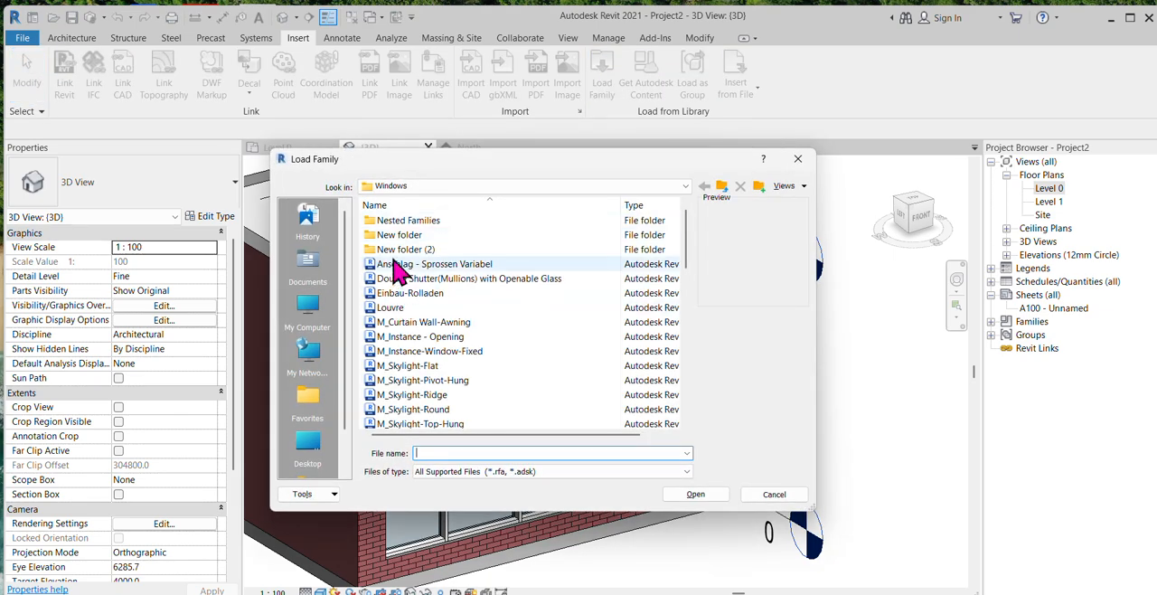
pyautogui.click(722, 186)
pyautogui.click(384, 263)
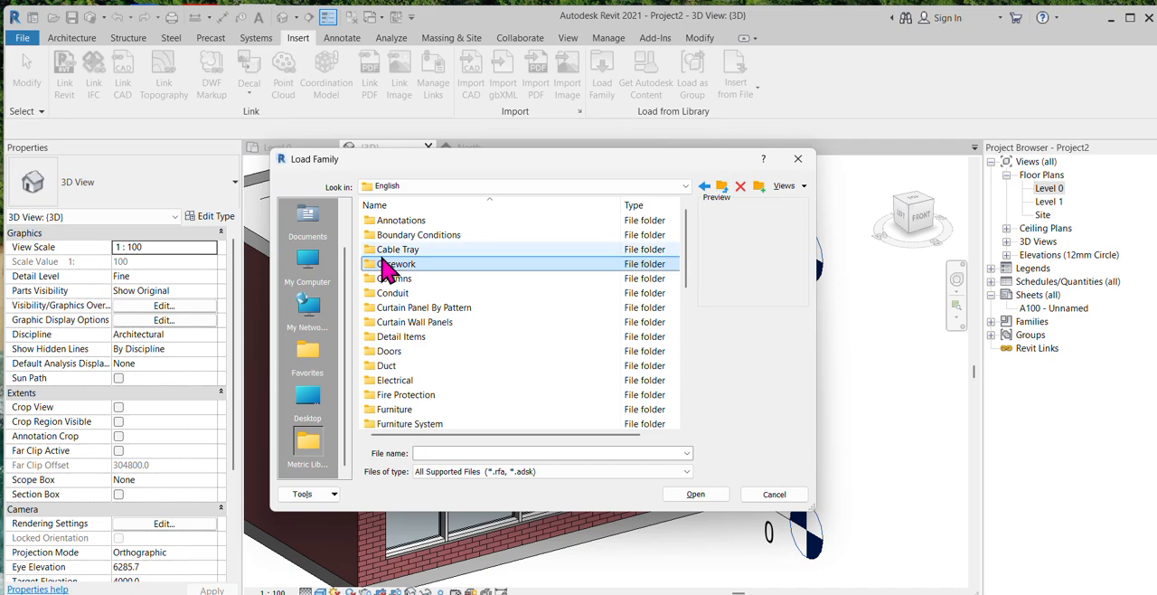
pyautogui.doubleClick(396, 351)
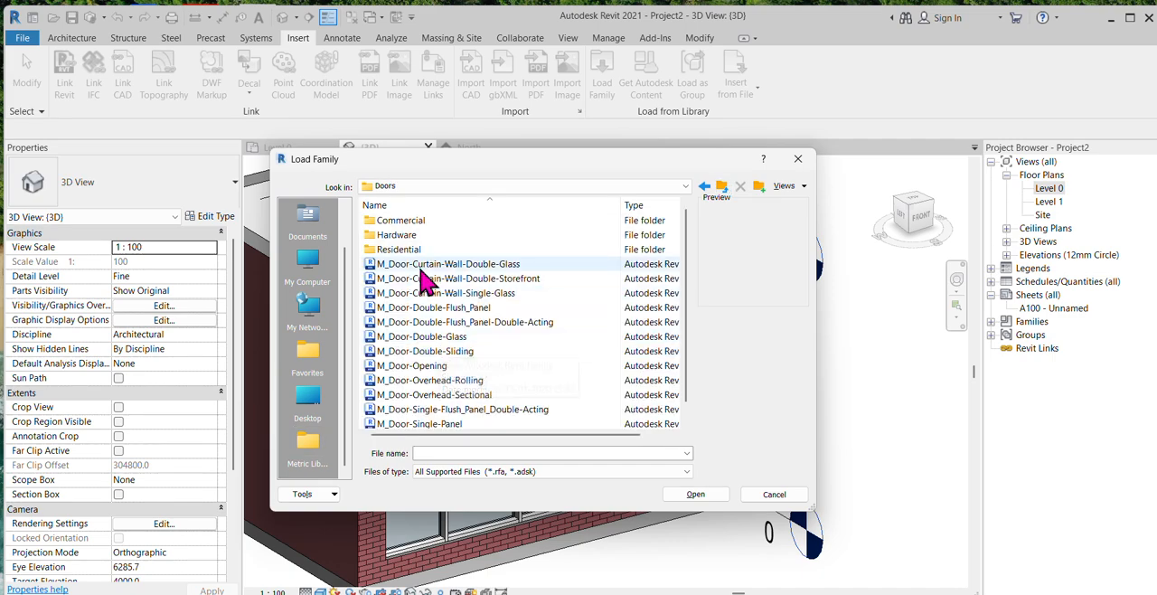
pyautogui.click(470, 278)
pyautogui.click(701, 491)
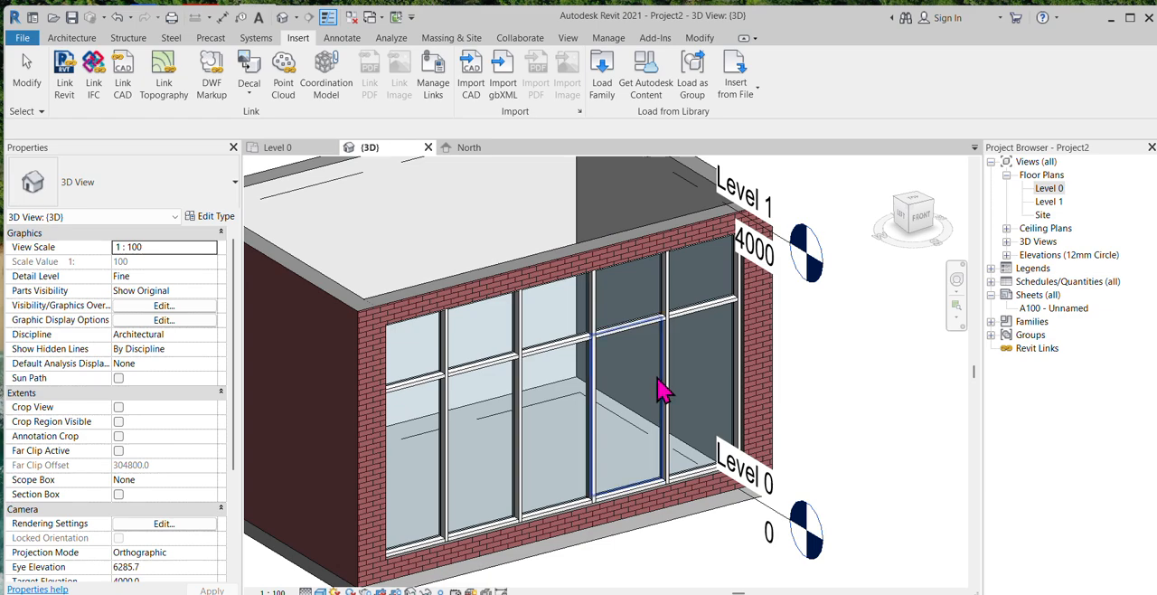
# Step: Change the tall glazed panel in the fourth bay of the front curtain wall to M_Door-Curtain-Wall-Double-Storefront
pyautogui.click(656, 389)
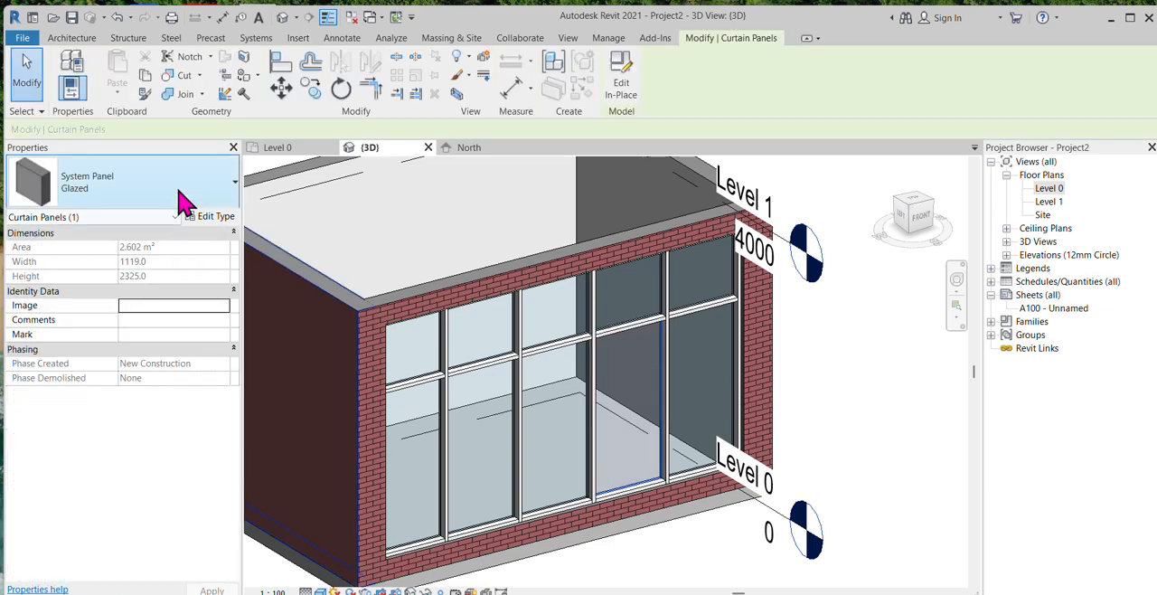
pyautogui.click(181, 194)
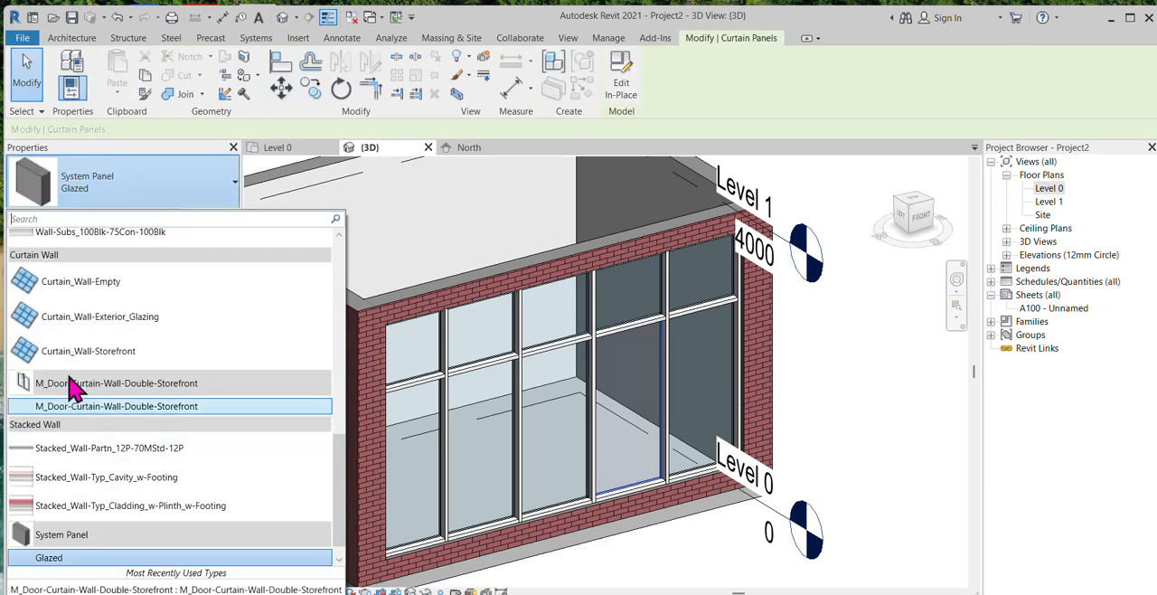
pyautogui.click(78, 401)
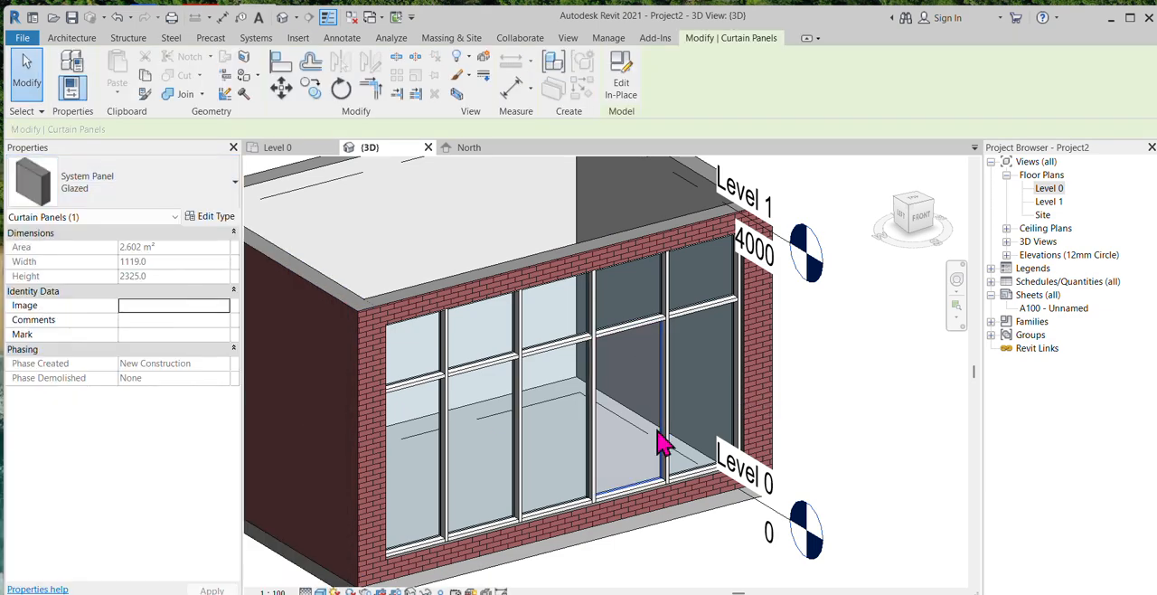
pyautogui.click(838, 443)
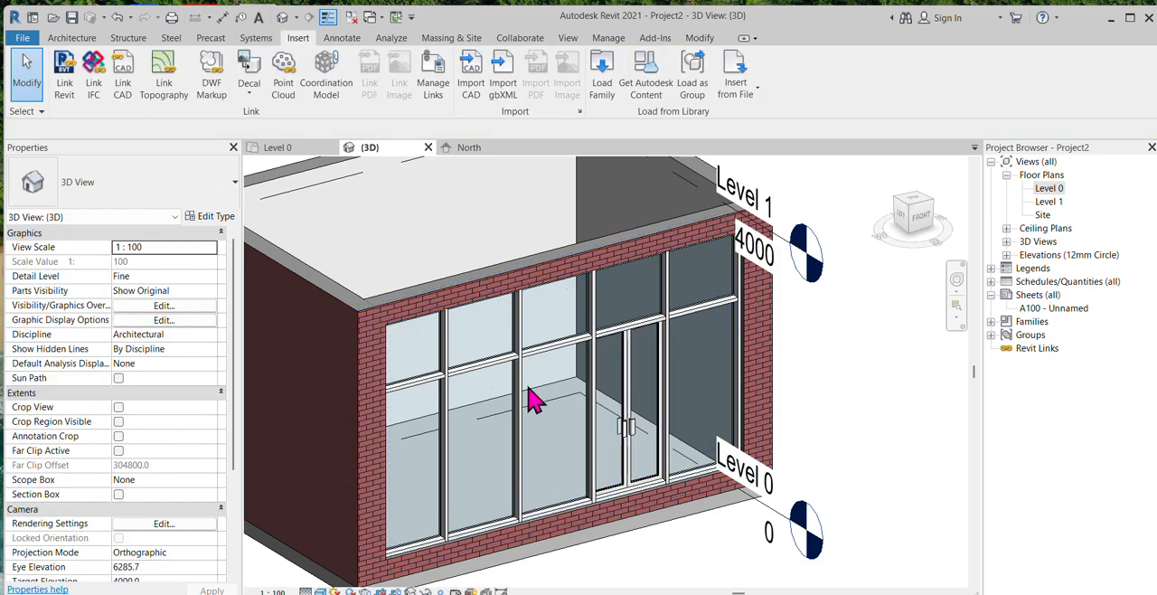
# Step: Inspect the double storefront door and the surrounding mullions of the front curtain wall in the 3D view
pyautogui.scroll(-3, 398, 350)
pyautogui.scroll(4, 446, 395)
pyautogui.keyDown('shift'); pyautogui.moveTo(446, 395); pyautogui.dragTo(640, 480, button='middle'); pyautogui.keyUp('shift')
pyautogui.scroll(4, 714, 317)
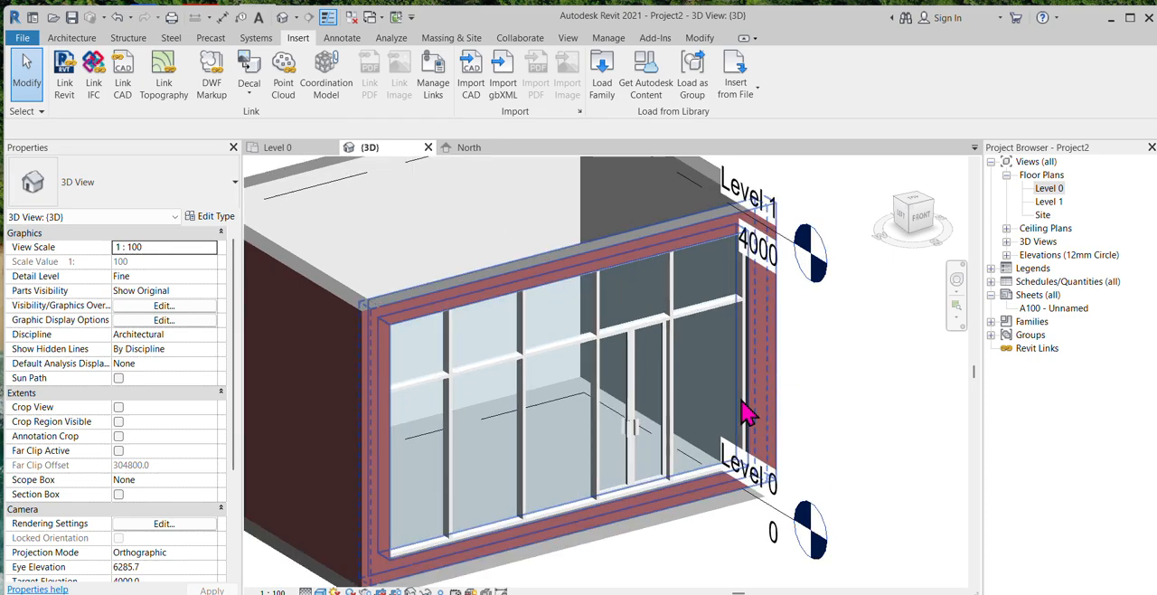
pyautogui.scroll(-3, 744, 441)
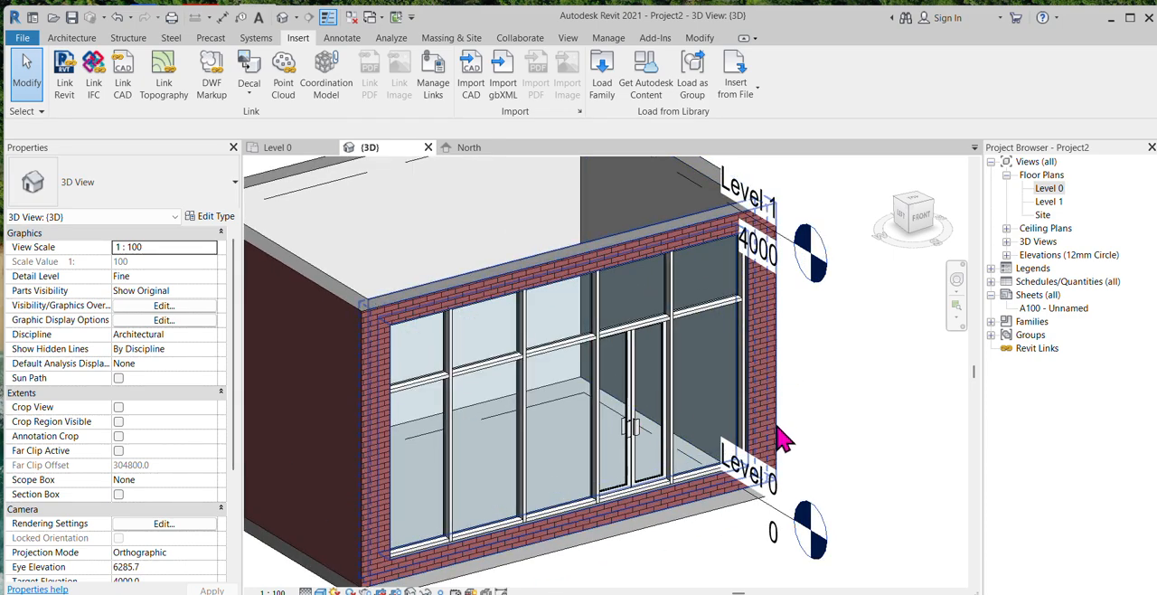
pyautogui.scroll(-2, 743, 441)
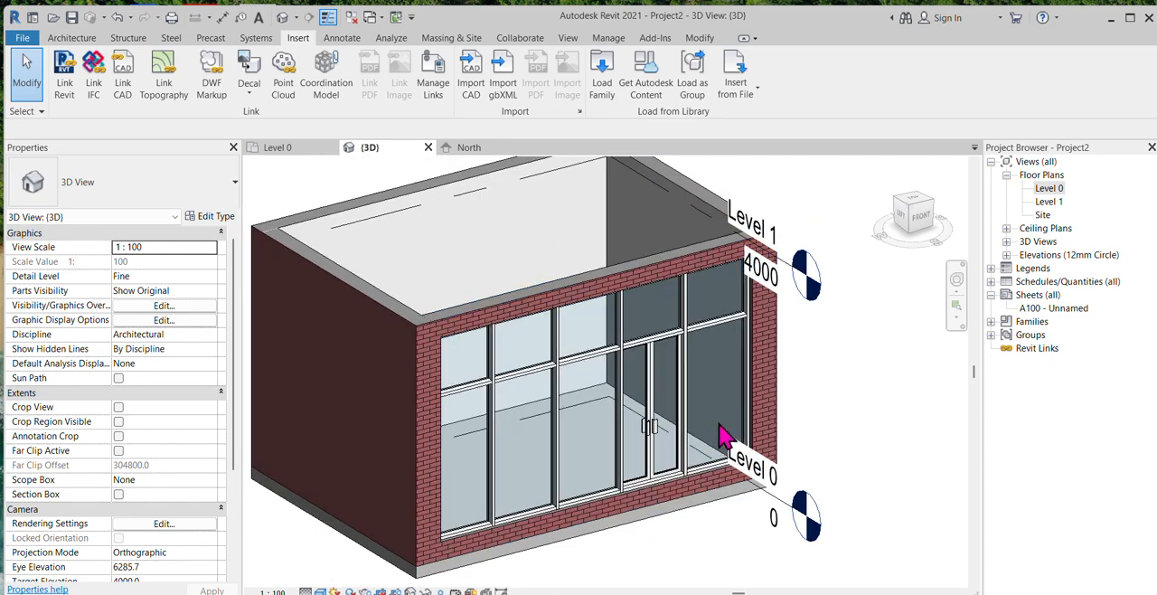
pyautogui.scroll(1, 578, 452)
pyautogui.scroll(-1, 705, 441)
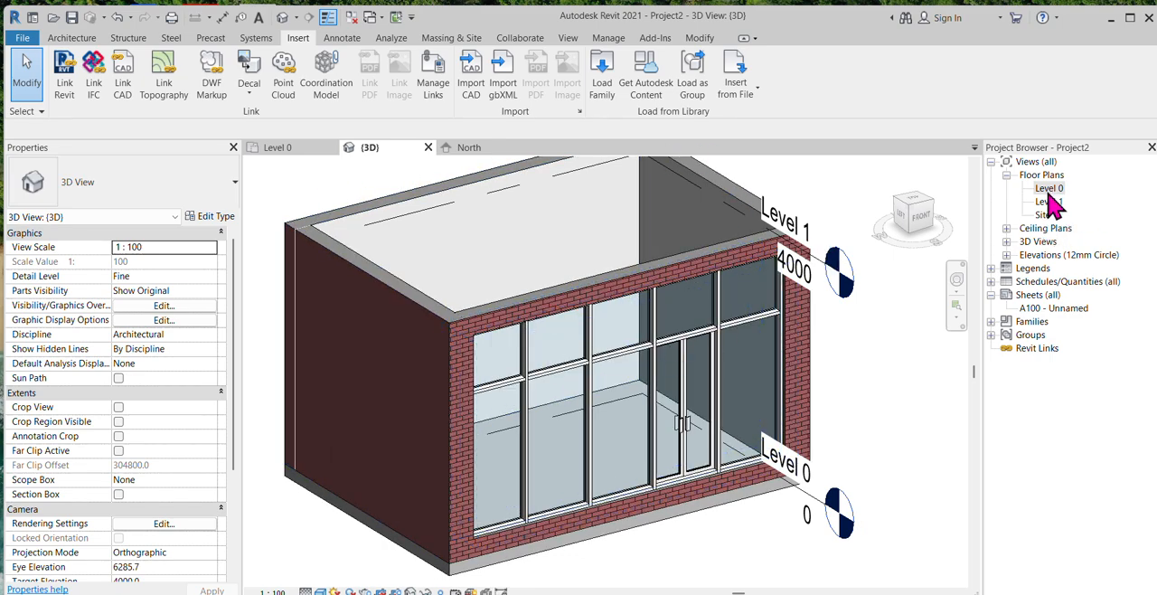
# Step: Start a roof by footprint from the Level 0 floor plan, moving it to Level 1 and choosing the type Roof_Generic-125mm
pyautogui.doubleClick(1048, 188)
pyautogui.scroll(-3, 465, 503)
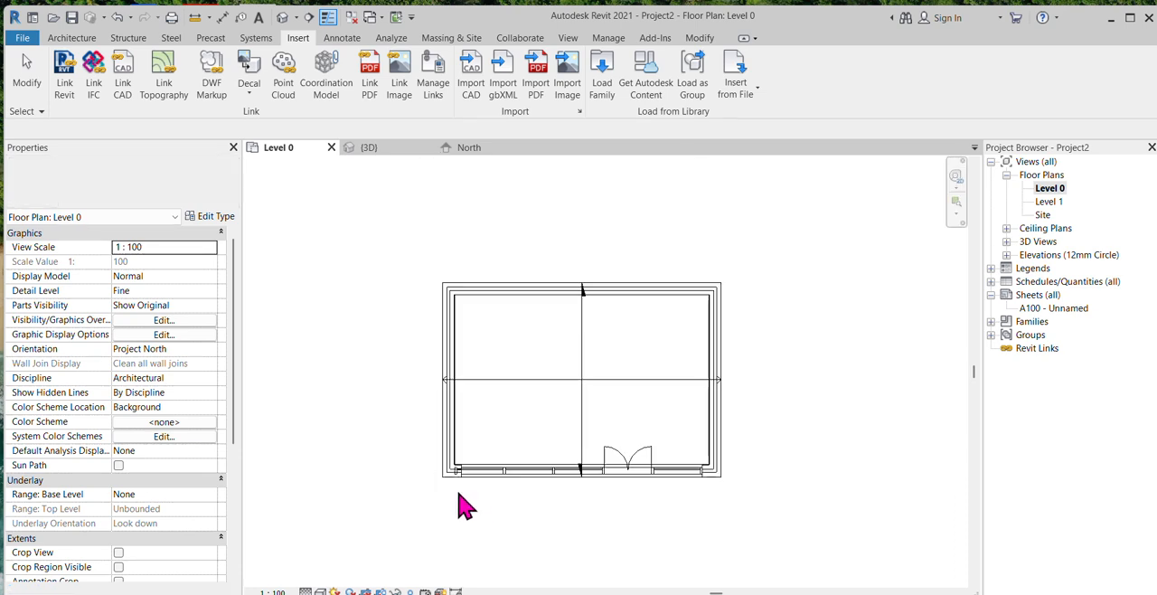
pyautogui.click(72, 37)
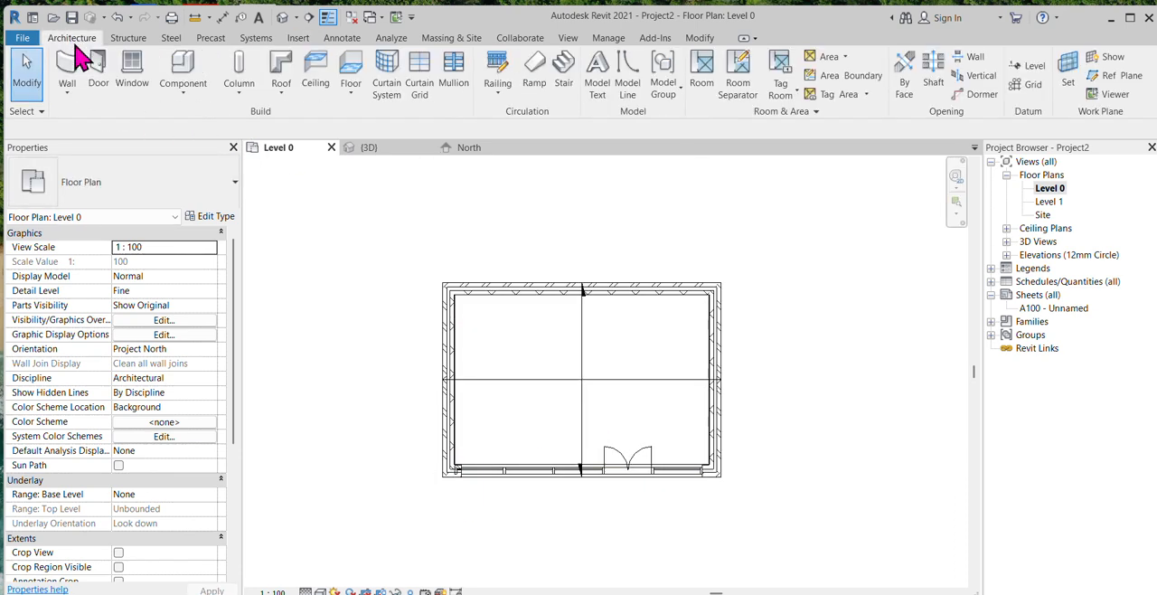
pyautogui.click(285, 98)
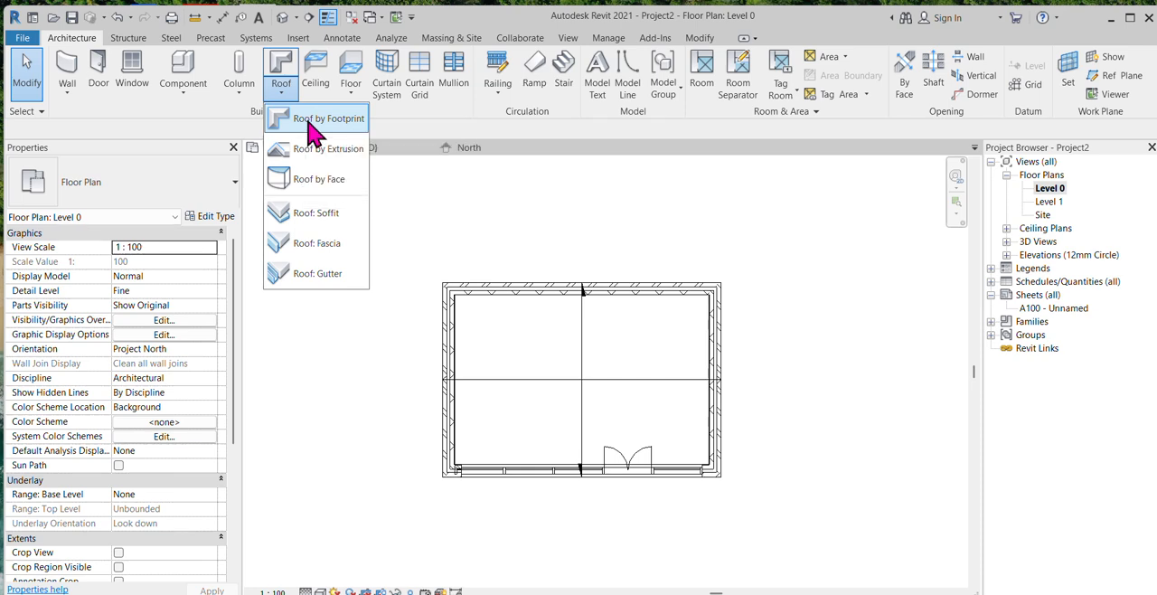
pyautogui.click(305, 123)
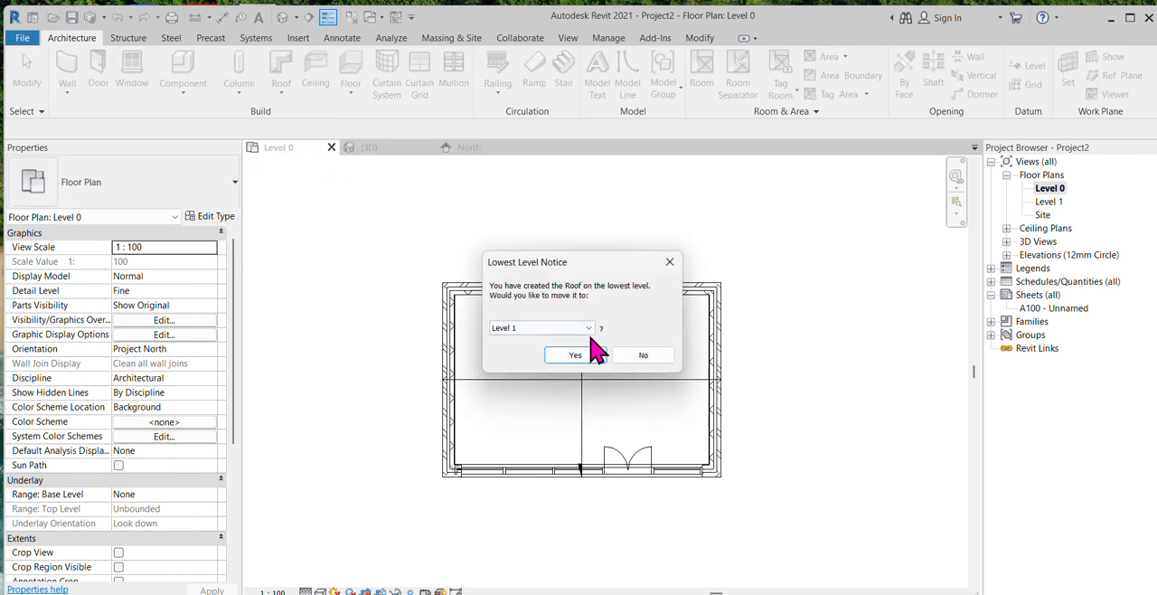
pyautogui.click(582, 353)
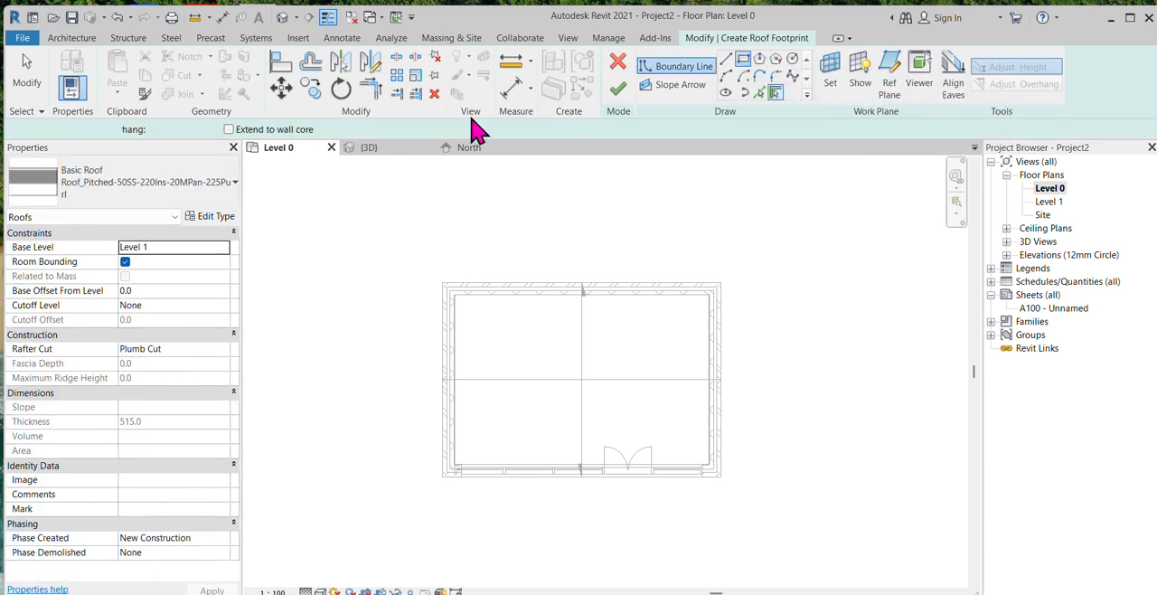
pyautogui.click(166, 201)
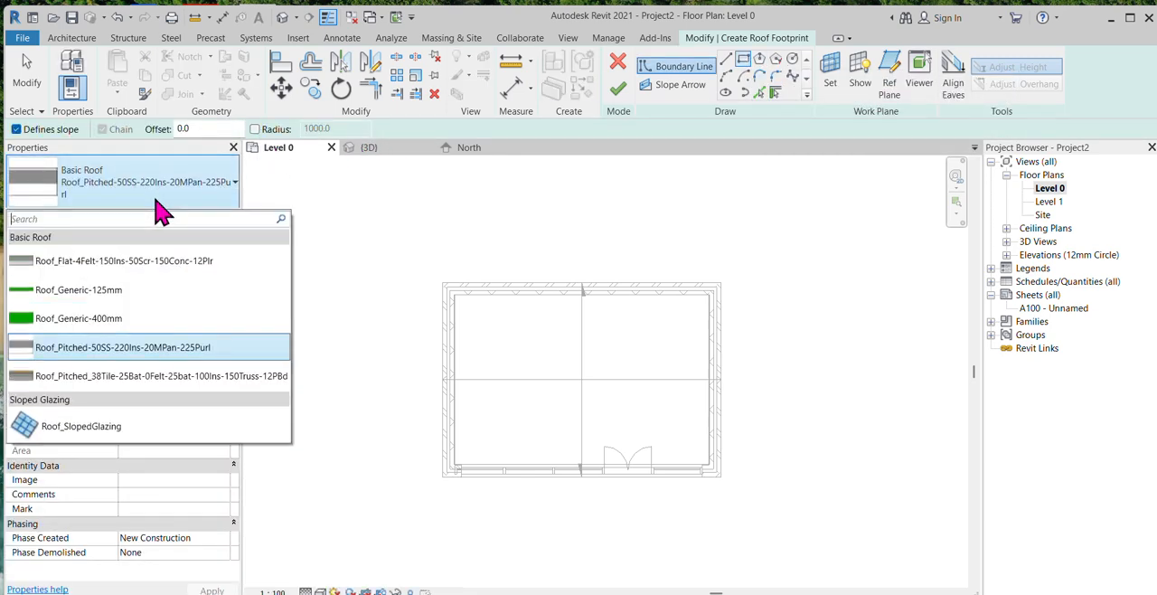
pyautogui.click(104, 298)
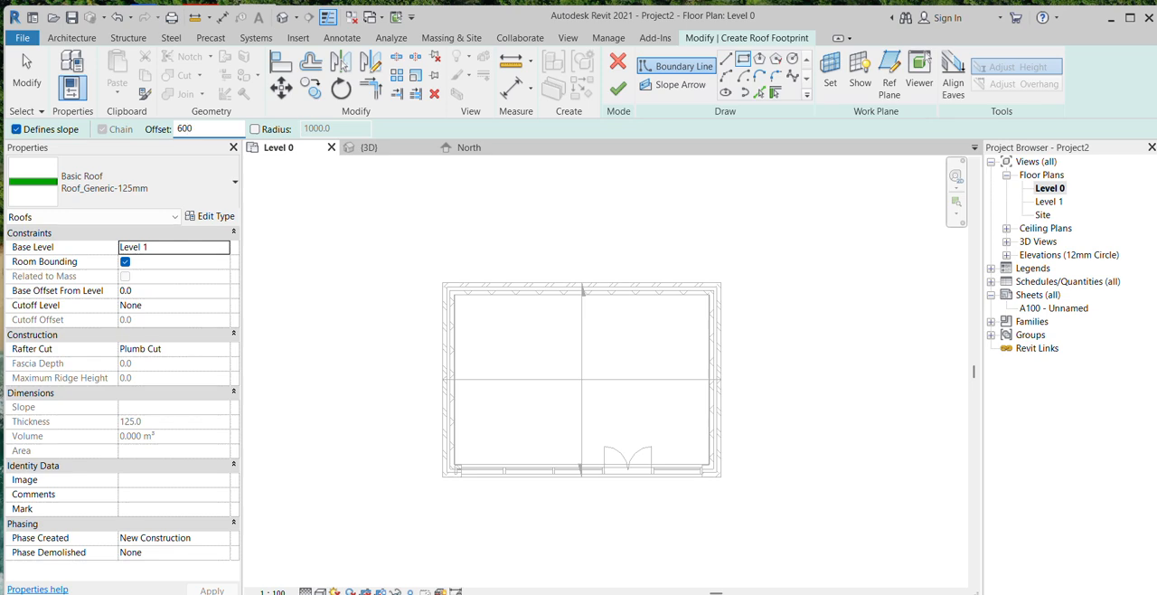
# Step: Sketch a rectangular roof boundary around the outer wall corners with a 600 mm offset and slope-defining edges, and finish the roof
pyautogui.click(440, 276)
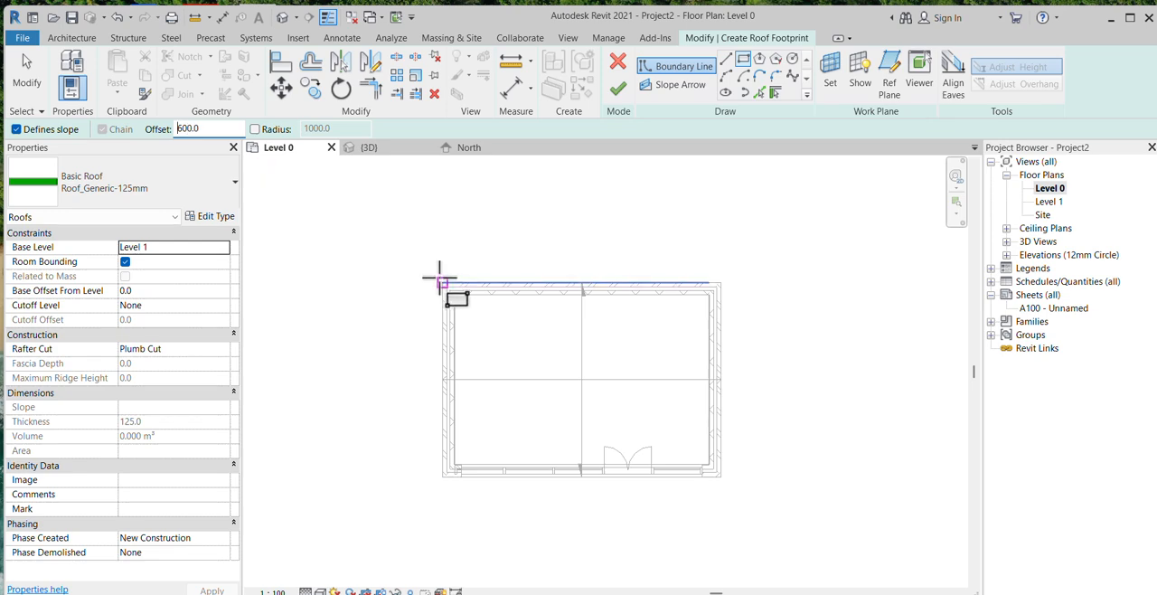
pyautogui.click(720, 476)
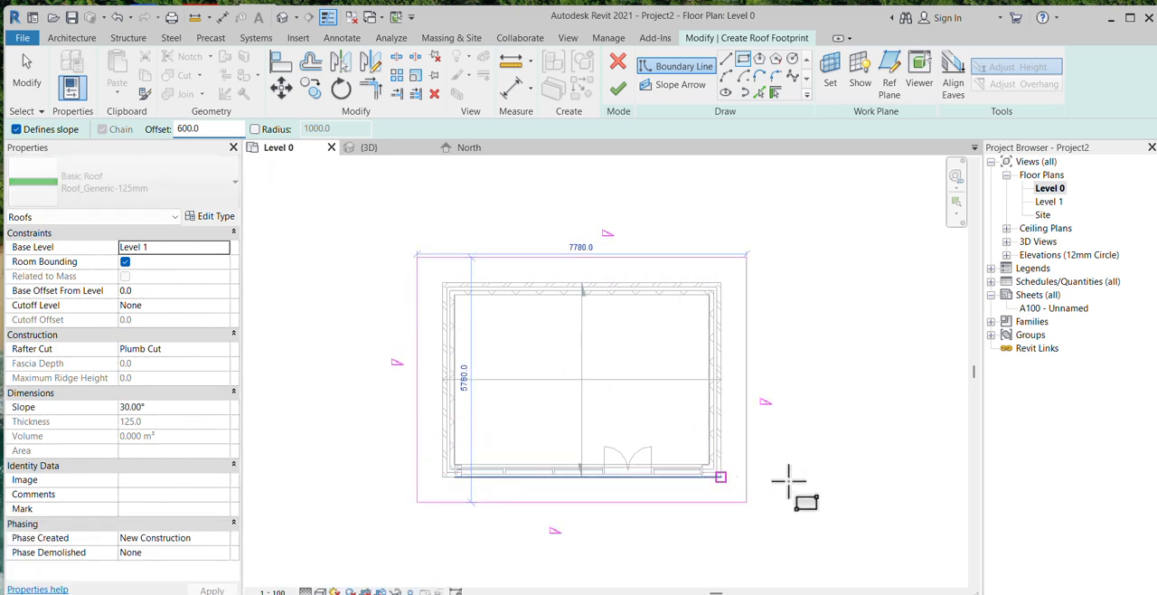
pyautogui.click(618, 91)
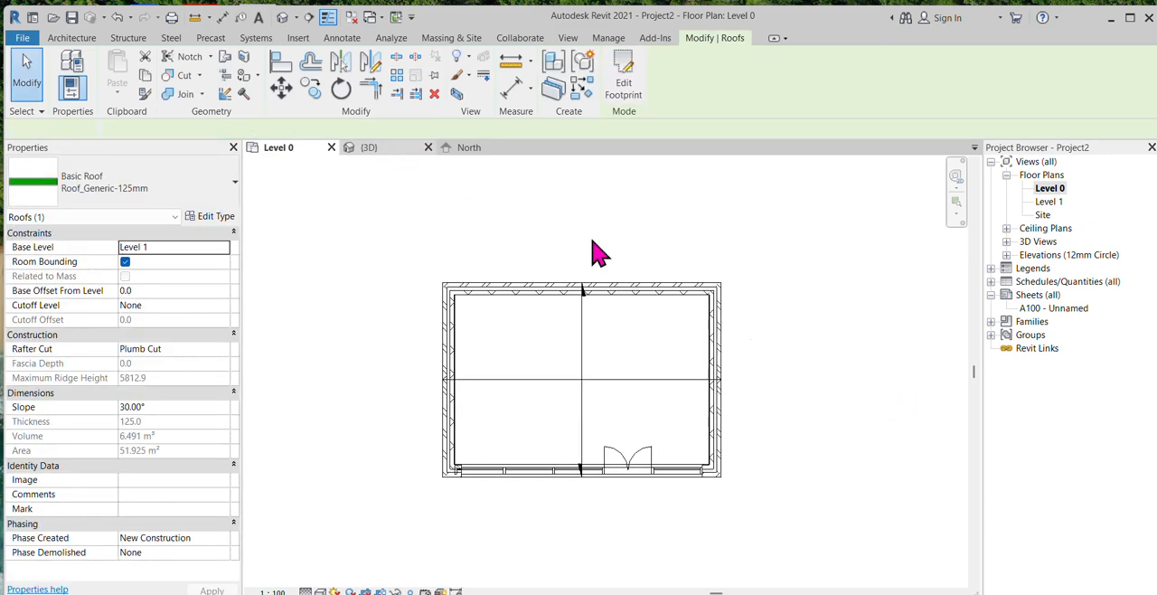
# Step: Switch to the 3D view and clear the roof selection
pyautogui.hotkey('ctrl', 'Tab')
pyautogui.click(881, 357)
pyautogui.scroll(-3, 509, 482)
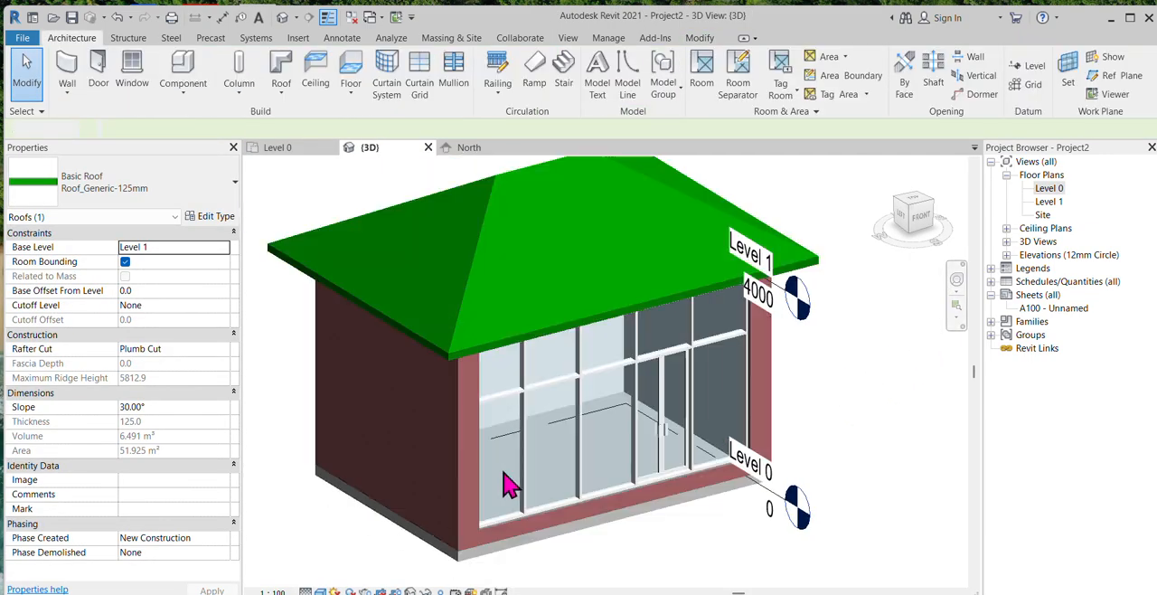
# Step: Edit the roof footprint so the front and rear edges no longer define a slope, and finish the roof
pyautogui.click(610, 256)
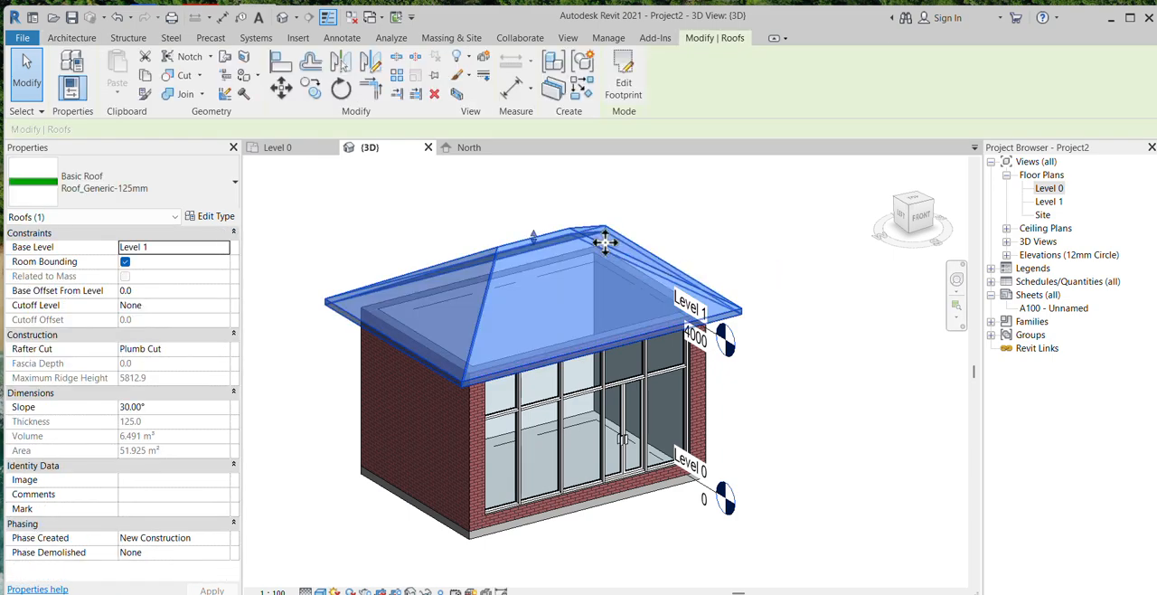
pyautogui.click(623, 90)
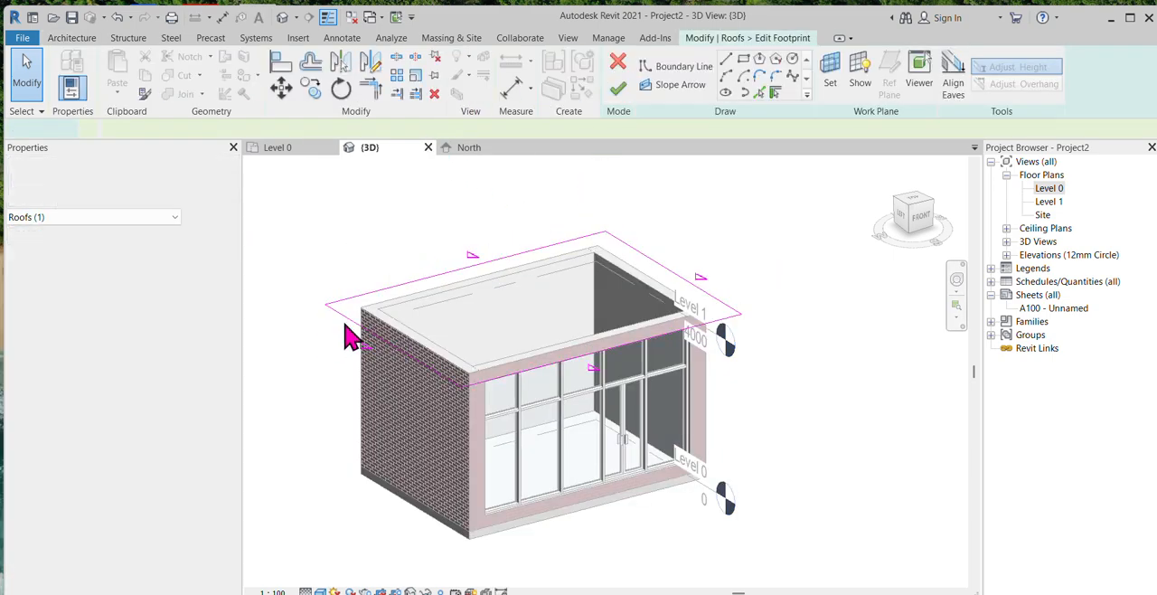
pyautogui.click(551, 384)
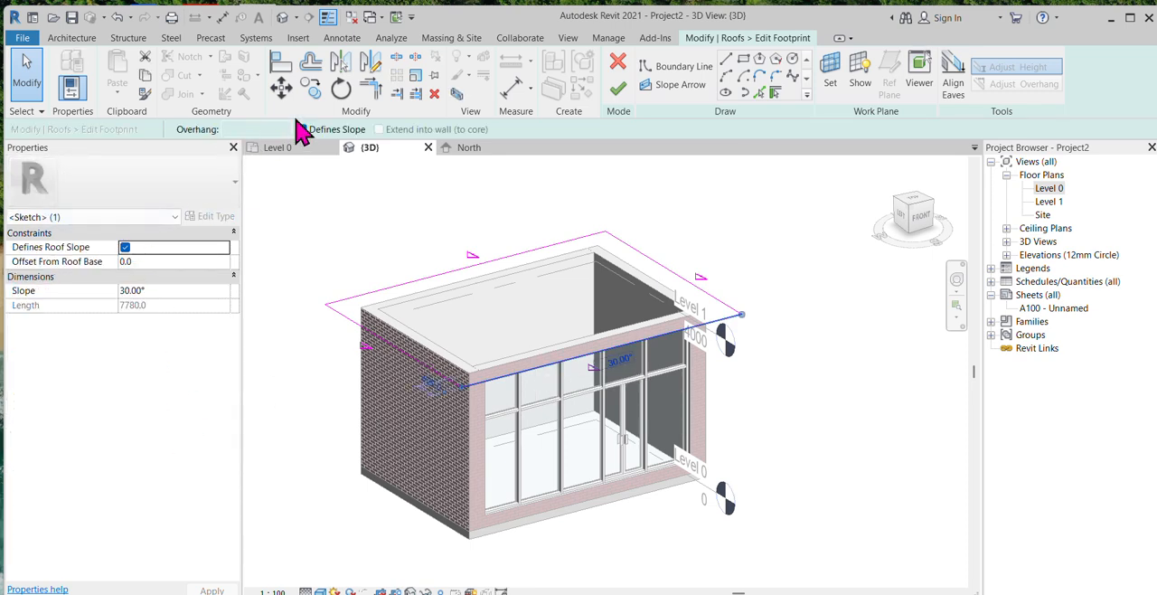
pyautogui.click(301, 130)
pyautogui.click(675, 213)
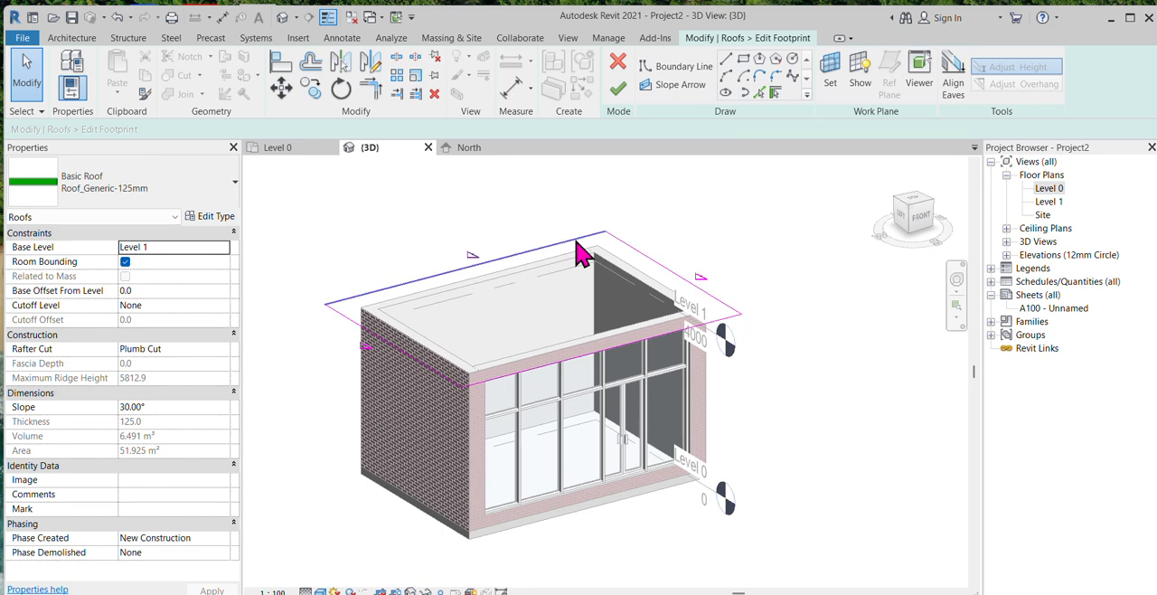
pyautogui.click(577, 240)
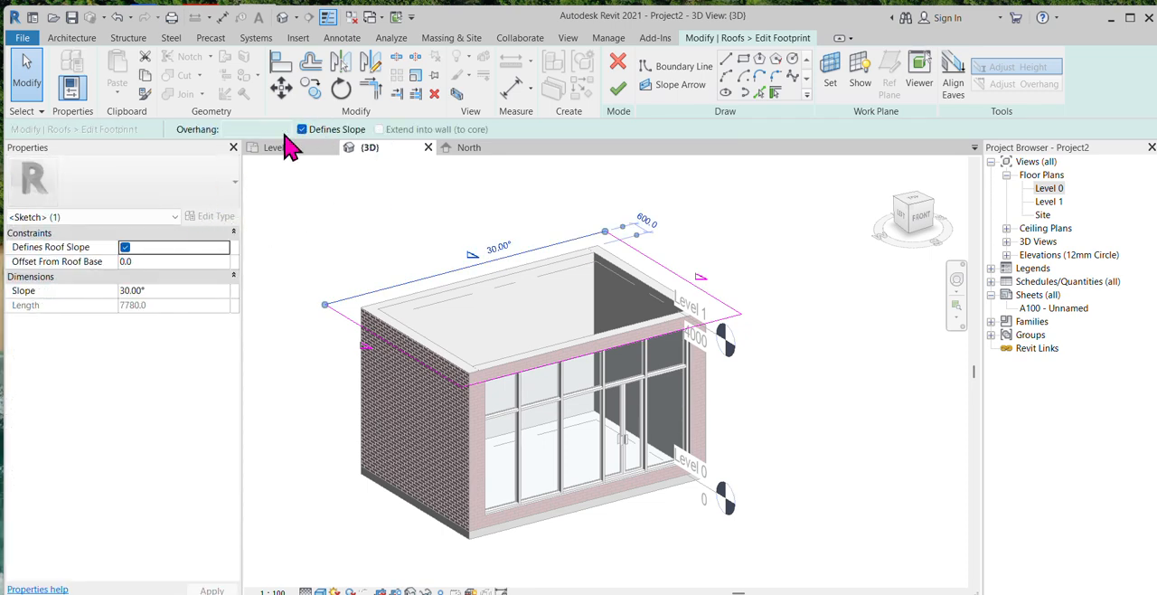
pyautogui.click(619, 90)
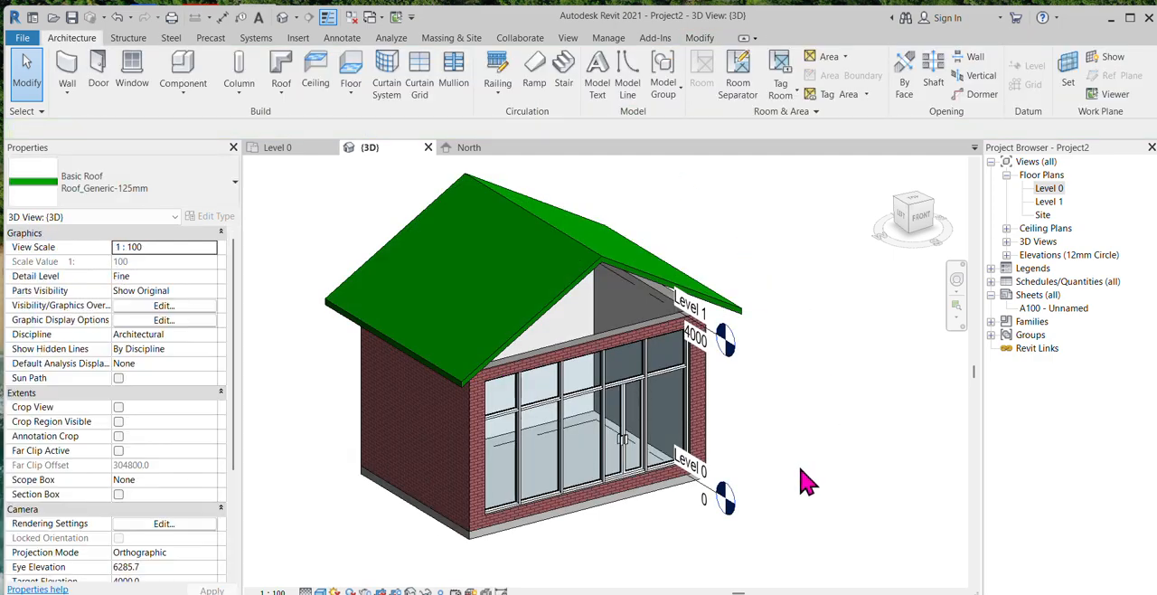
pyautogui.keyDown('shift'); pyautogui.moveTo(807, 481); pyautogui.dragTo(818, 542, button='middle'); pyautogui.keyUp('shift')
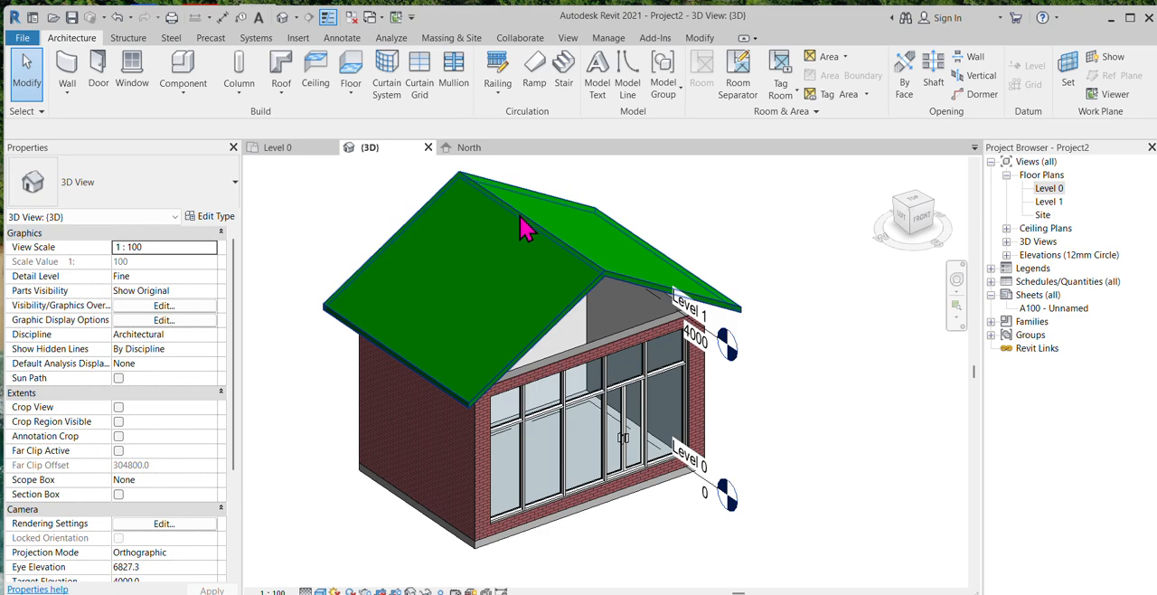
# Step: Edit the roof footprint so the front and rear edges define the slope and the two side edges do not, and finish the roof
pyautogui.click(524, 223)
pyautogui.click(622, 95)
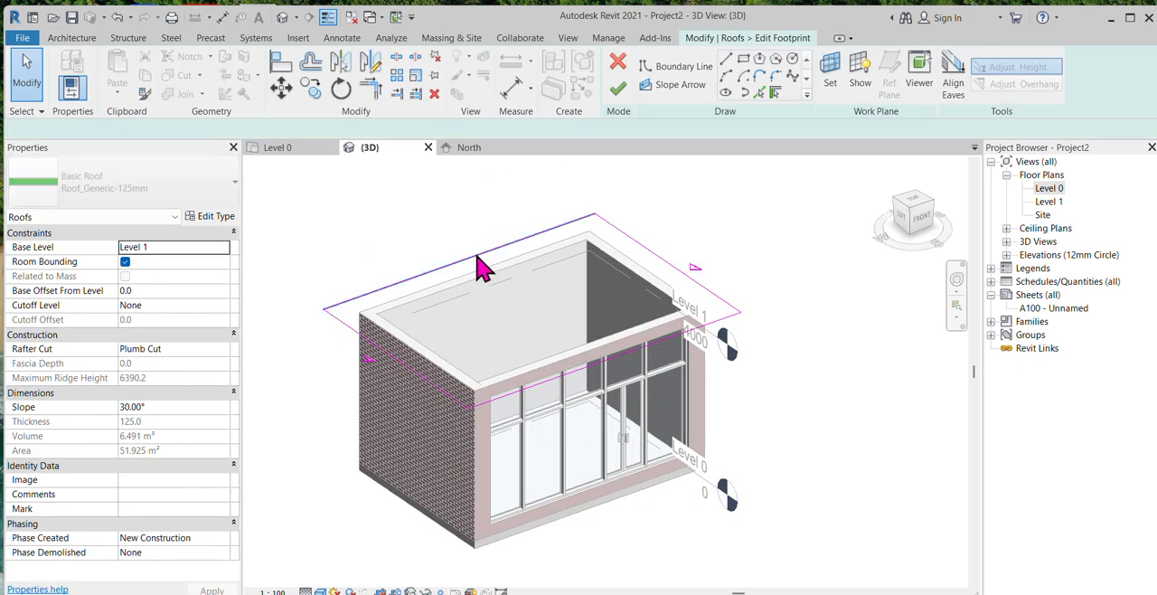
pyautogui.click(478, 257)
pyautogui.click(301, 129)
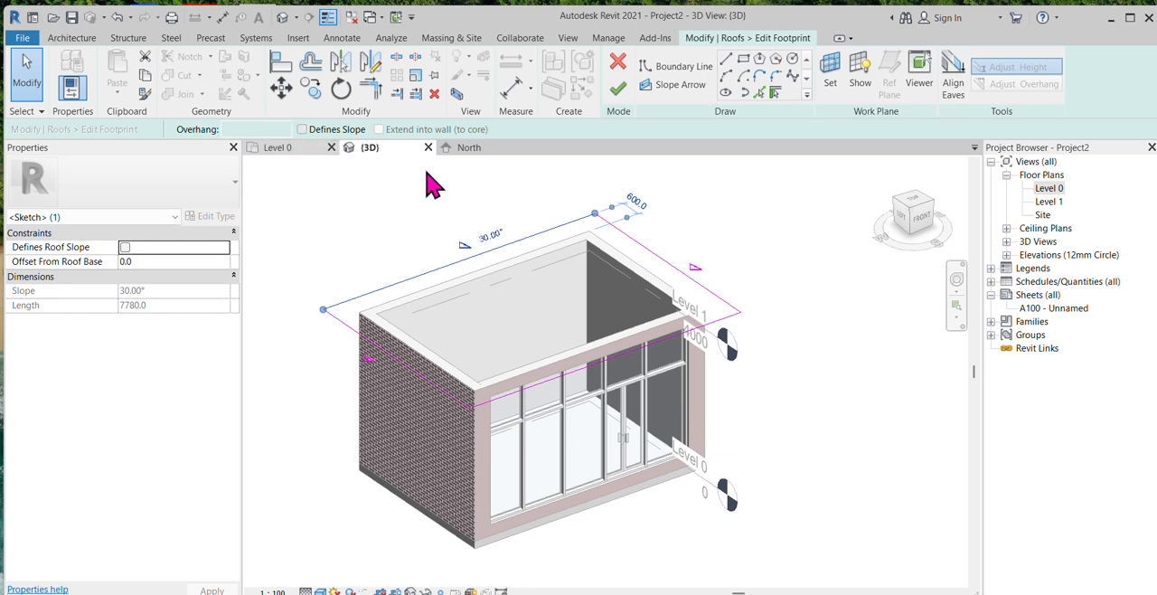
pyautogui.click(726, 318)
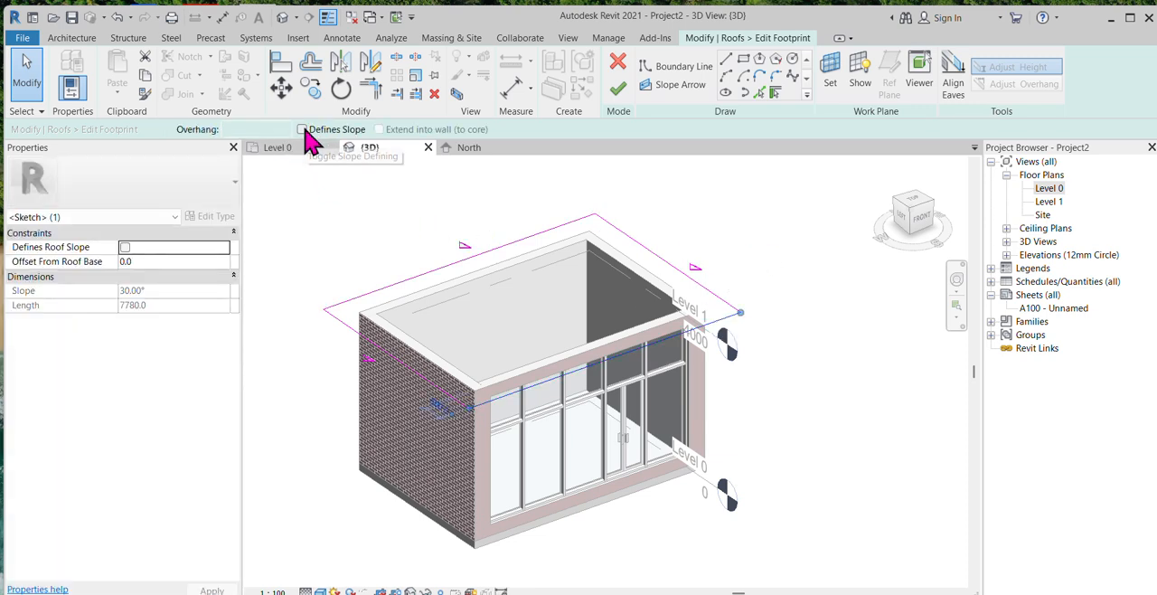
pyautogui.press('Escape')
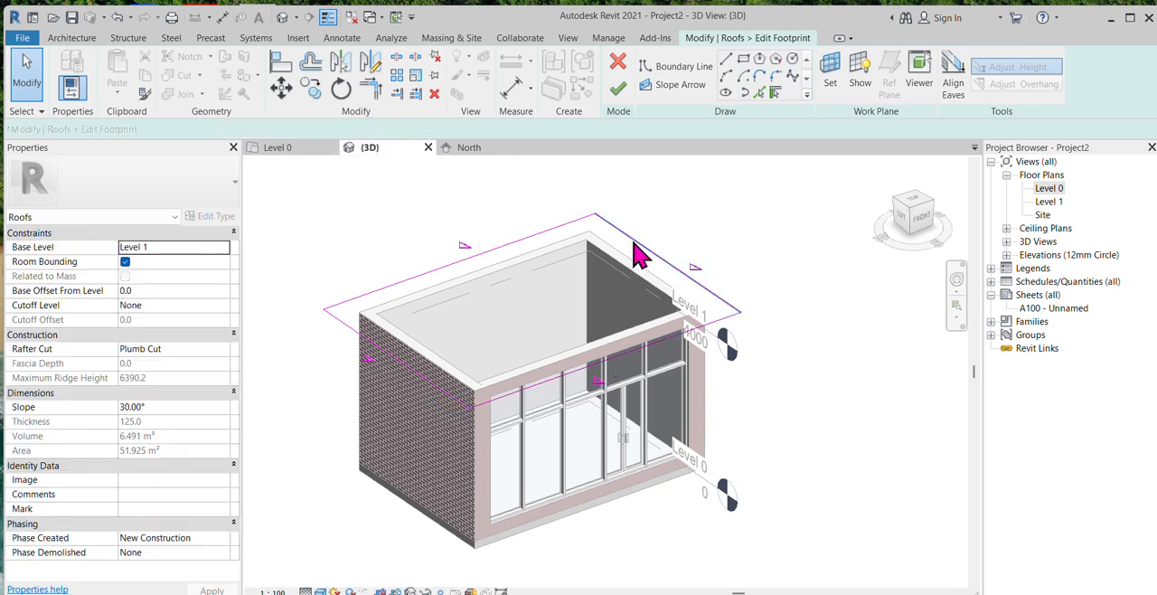
pyautogui.click(630, 242)
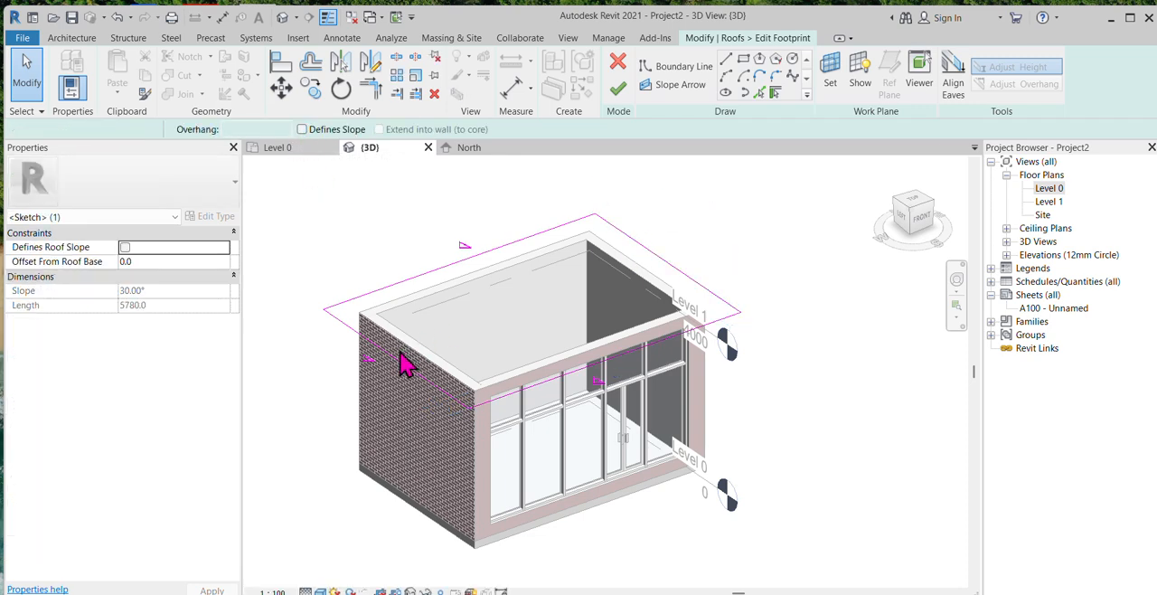
pyautogui.press('Escape')
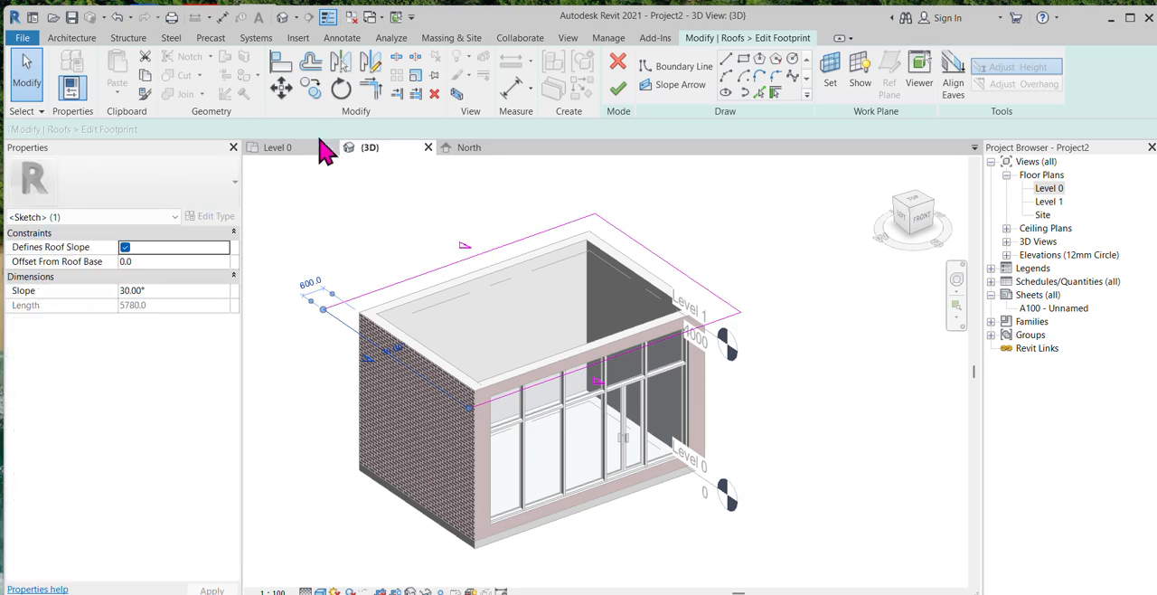
pyautogui.click(304, 129)
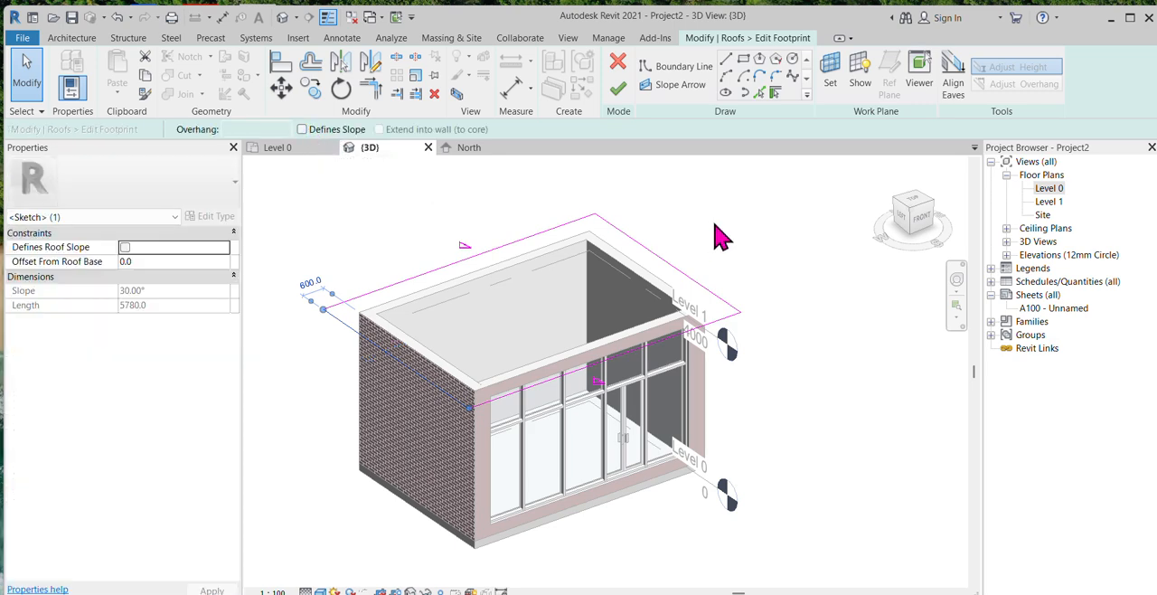
pyautogui.click(620, 83)
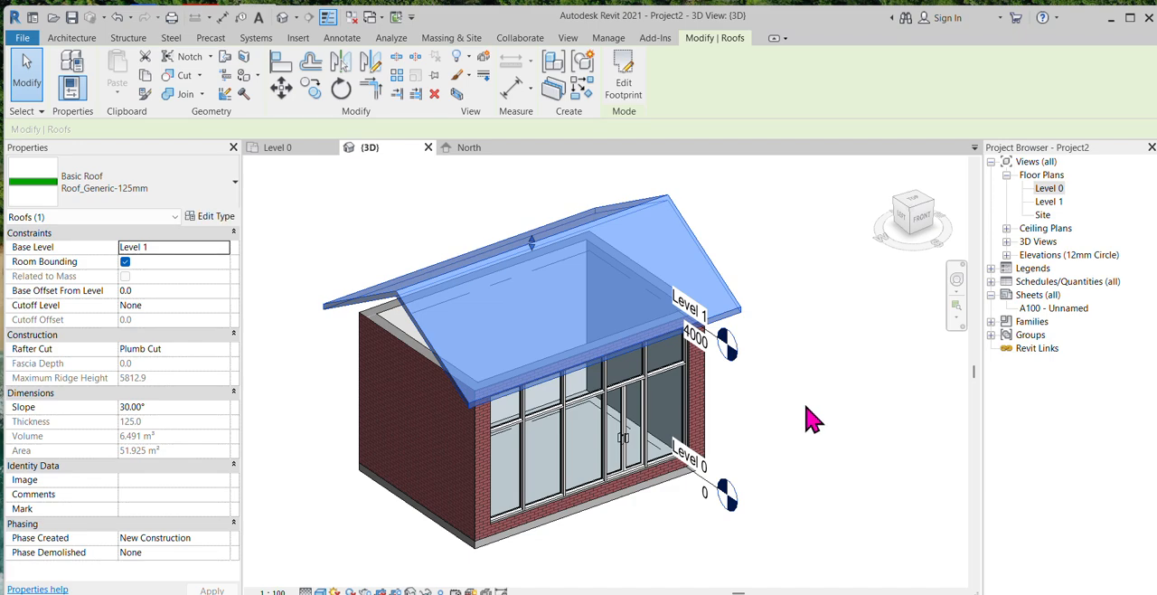
pyautogui.click(811, 418)
# Step: Set the gable roof's slope to 22 degrees
pyautogui.keyDown('shift'); pyautogui.moveTo(811, 419); pyautogui.dragTo(723, 479, button='middle'); pyautogui.keyUp('shift')
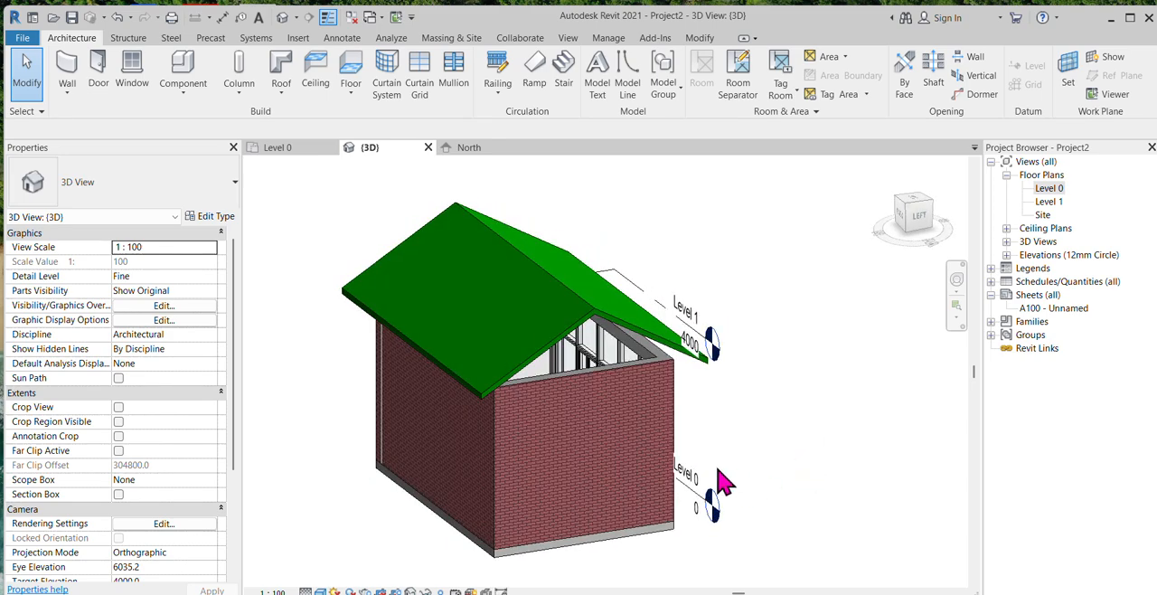
pyautogui.click(679, 379)
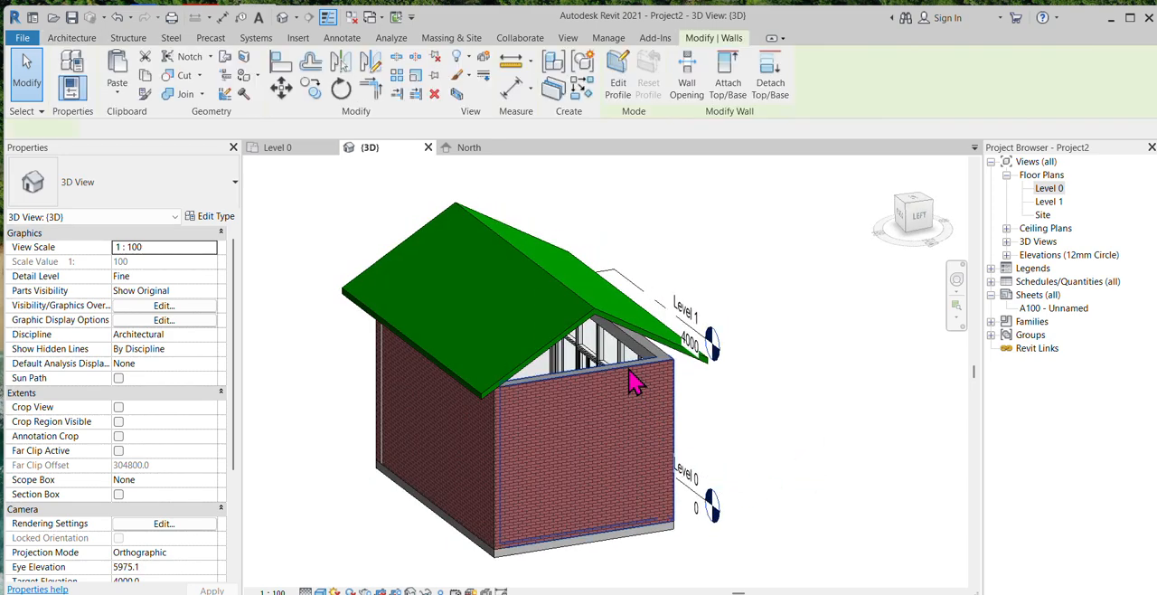
pyautogui.click(732, 291)
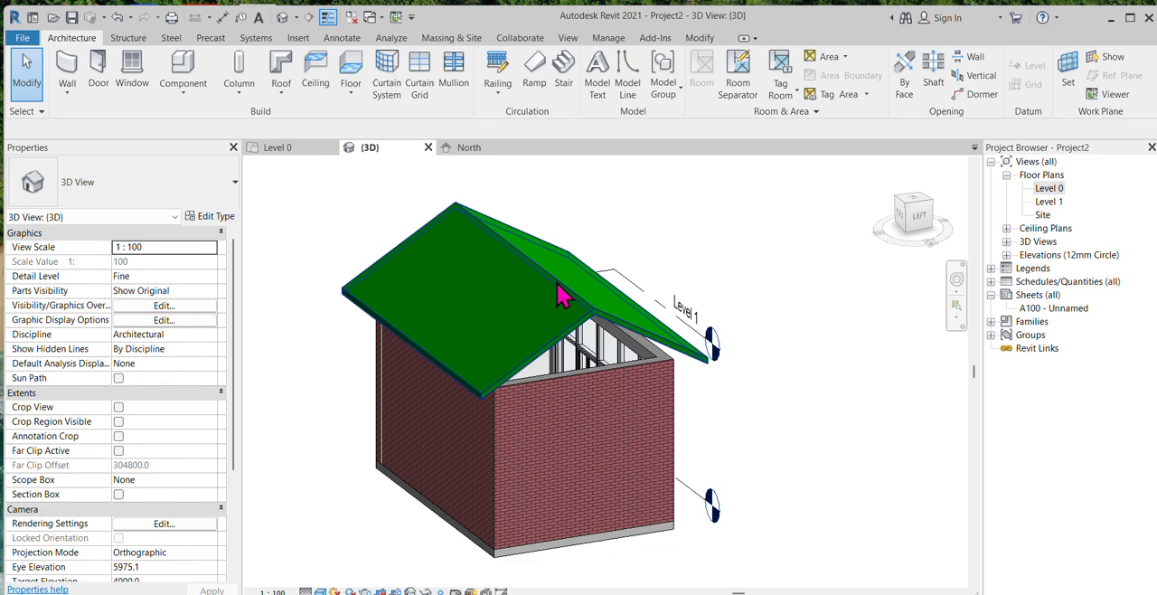
pyautogui.click(560, 297)
pyautogui.click(184, 406)
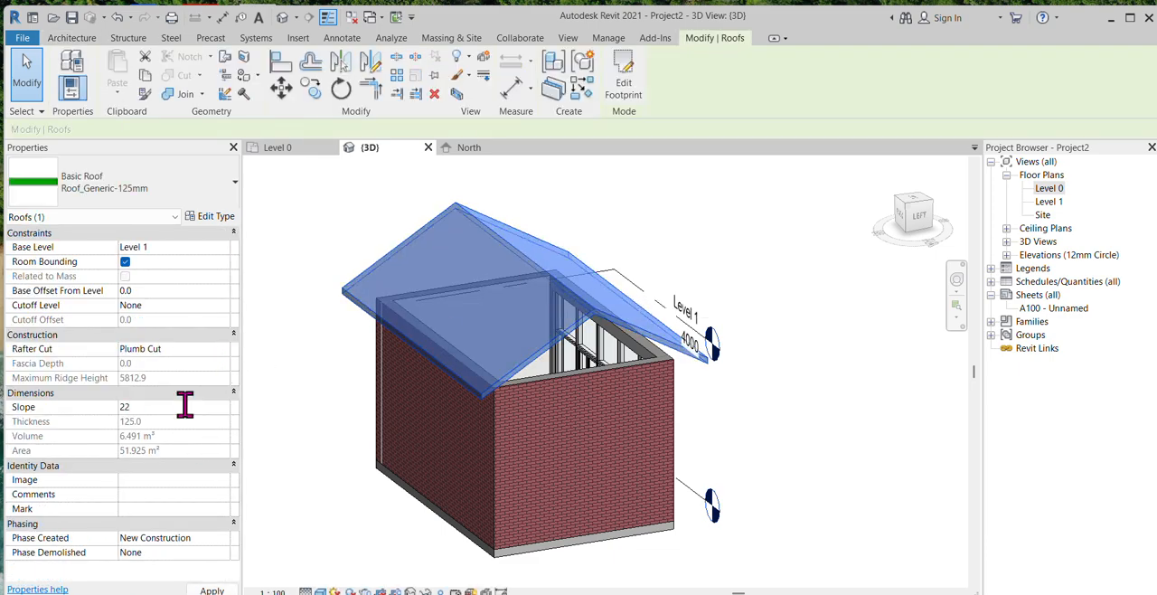
pyautogui.click(822, 497)
# Step: Select all instances of the Wall-Ext_102Bwk-75Ins-100LBlk-12P exterior wall and attach their tops to the roof
pyautogui.keyDown('shift'); pyautogui.moveTo(800, 484); pyautogui.dragTo(679, 526, button='middle'); pyautogui.keyUp('shift')
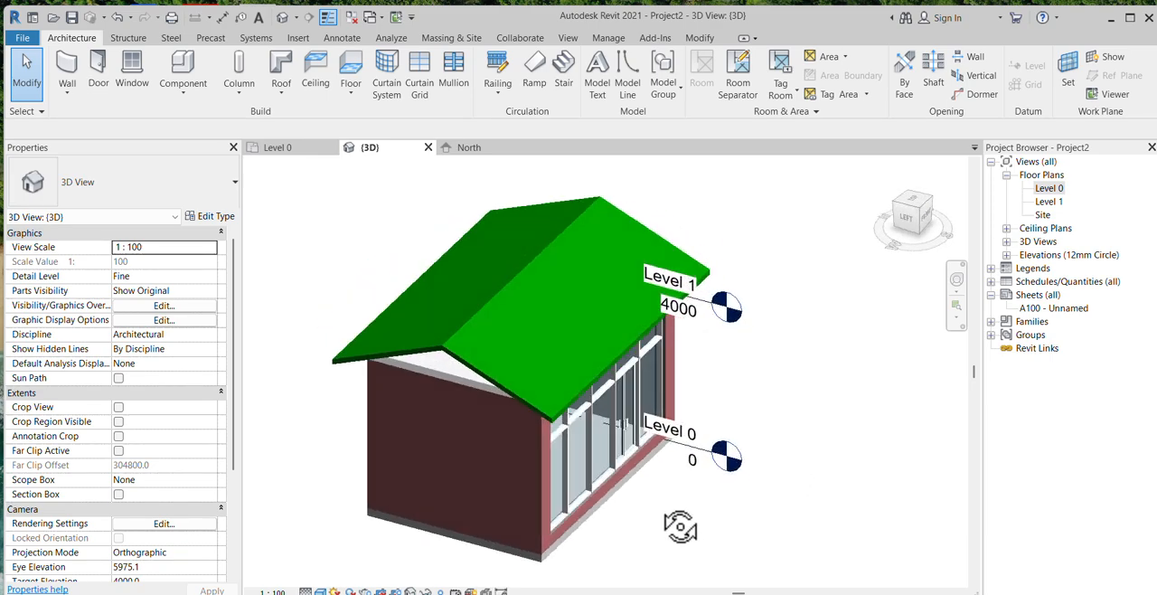
pyautogui.click(479, 409)
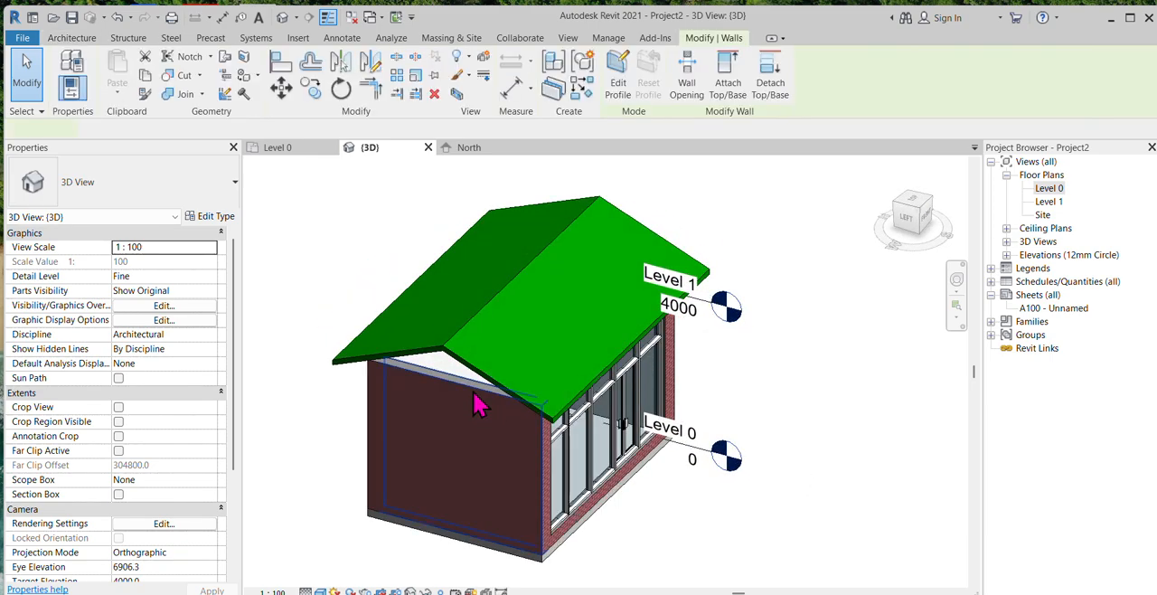
pyautogui.rightClick(478, 401)
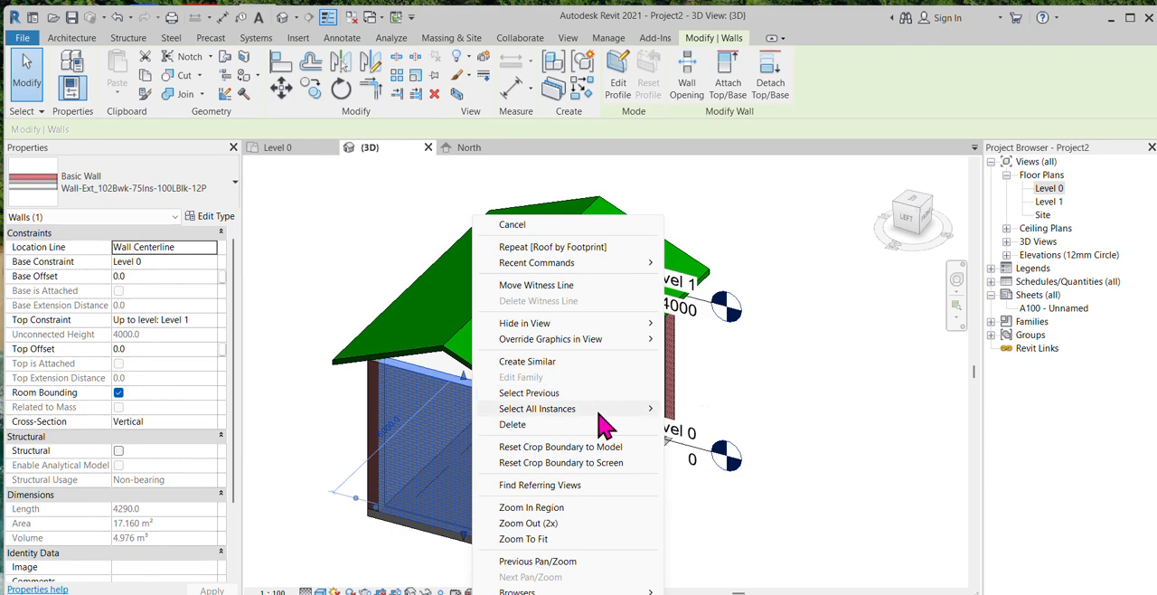
pyautogui.moveTo(598, 412)
pyautogui.click(715, 406)
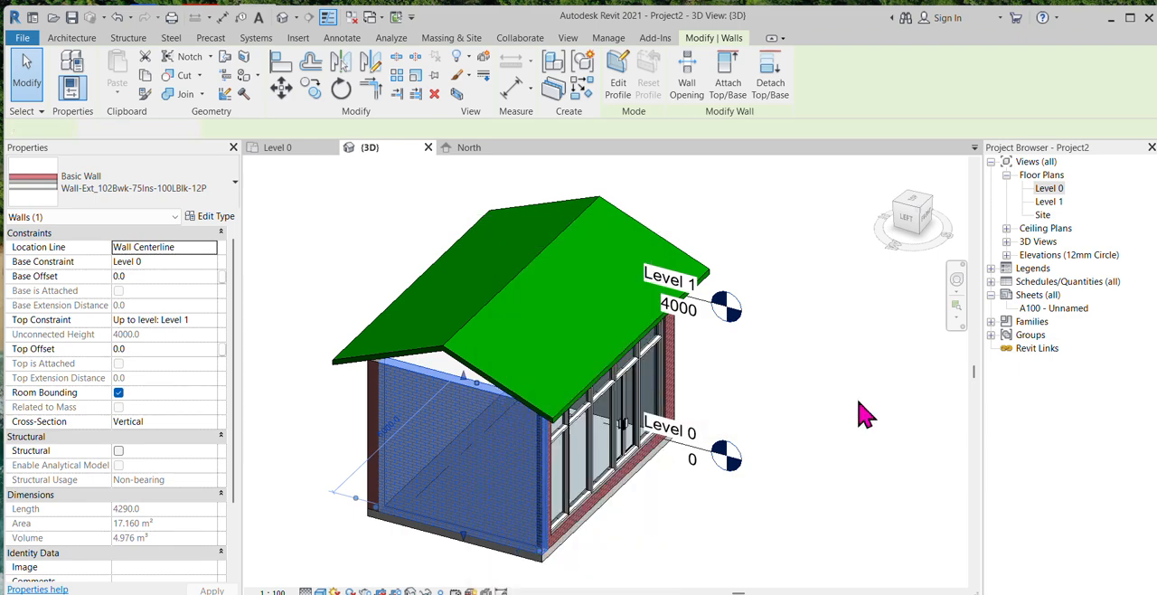
pyautogui.click(737, 99)
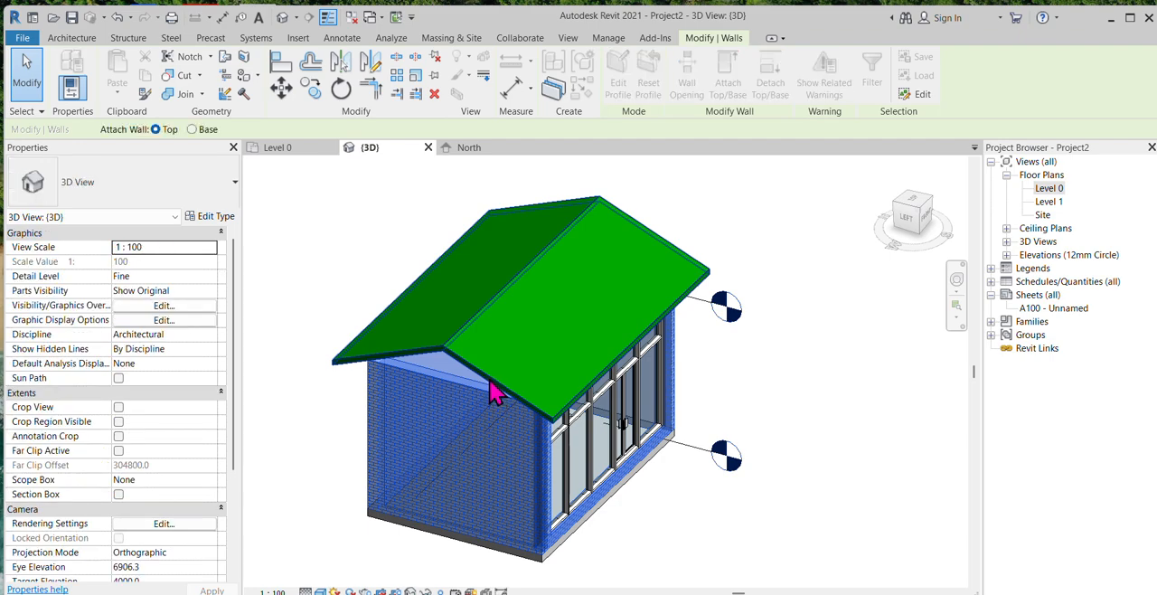
pyautogui.scroll(3, 456, 378)
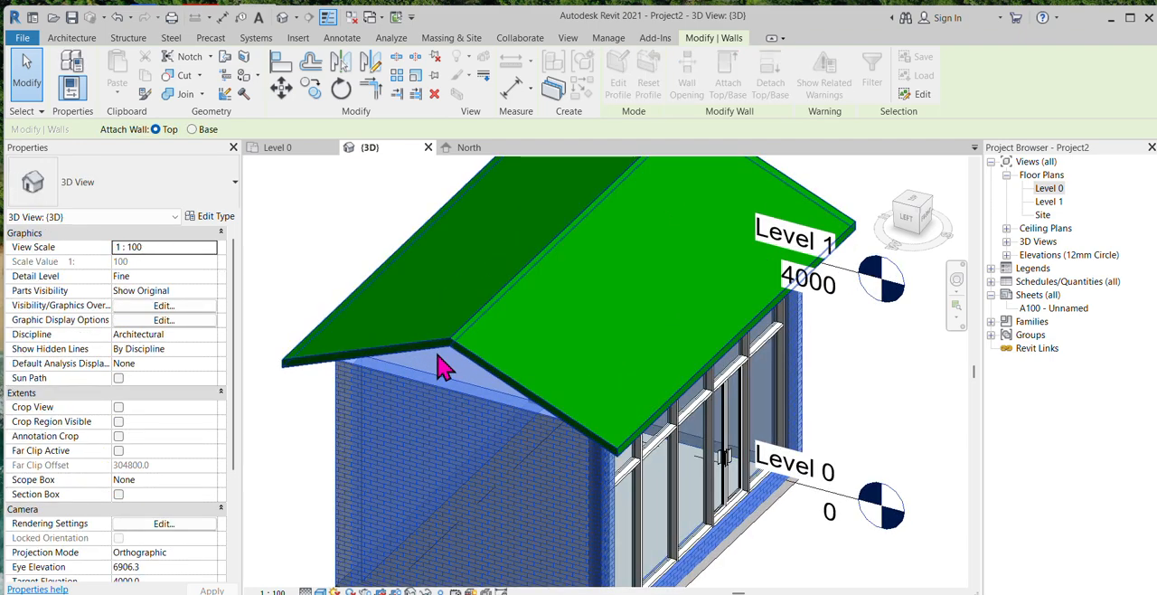
pyautogui.click(899, 431)
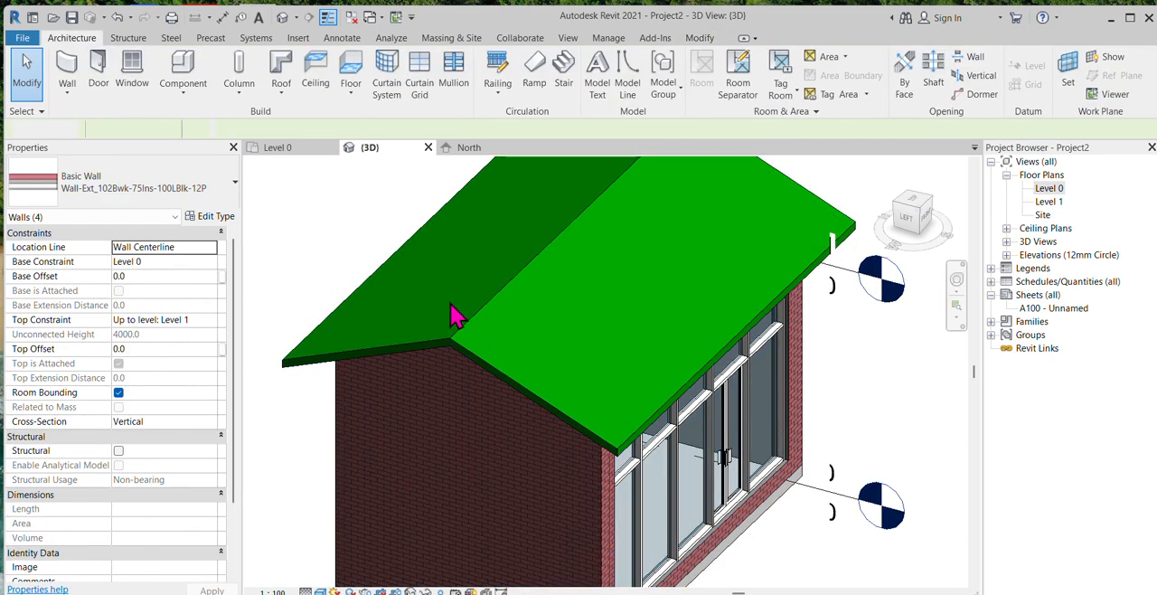
pyautogui.scroll(-3, 481, 319)
pyautogui.keyDown('shift'); pyautogui.moveTo(764, 496); pyautogui.dragTo(741, 475, button='middle'); pyautogui.keyUp('shift')
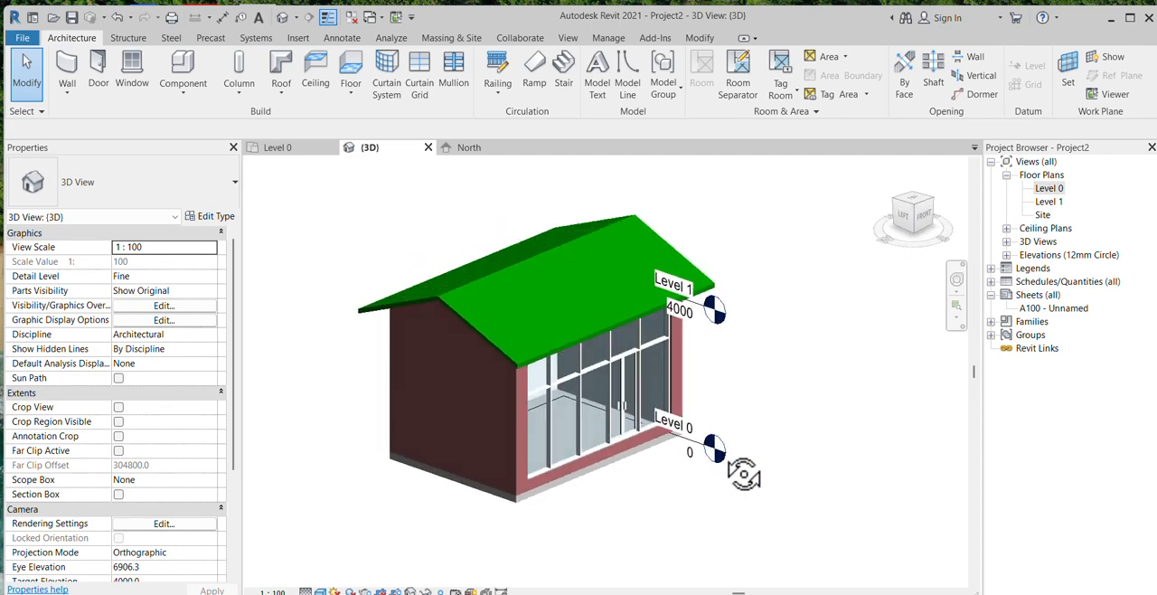
pyautogui.keyDown('shift'); pyautogui.moveTo(598, 303); pyautogui.dragTo(817, 411, button='middle'); pyautogui.keyUp('shift')
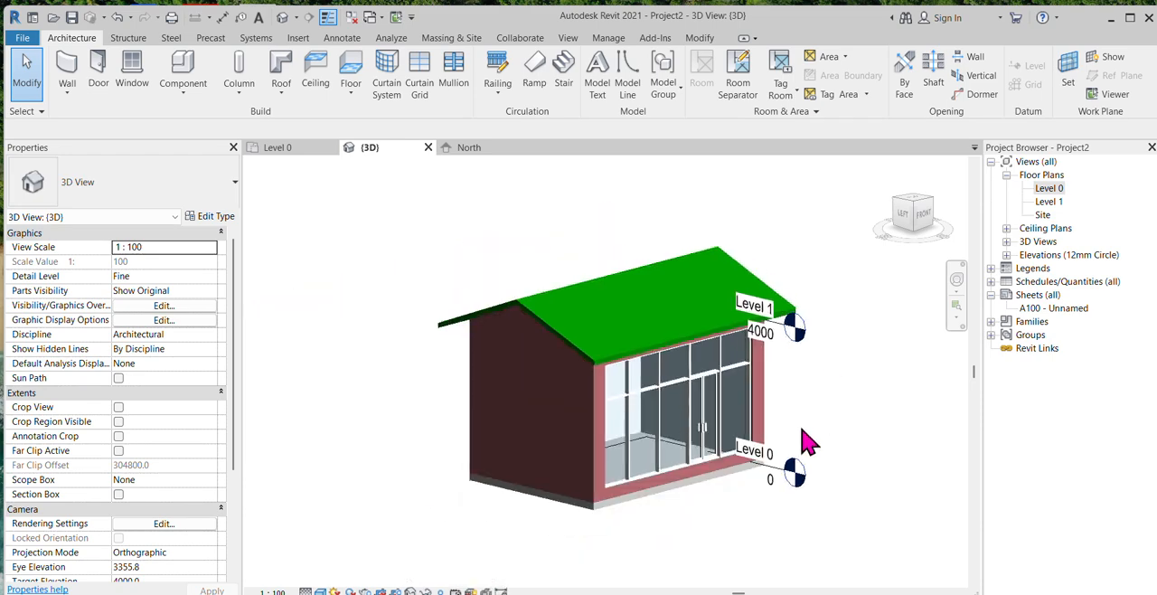